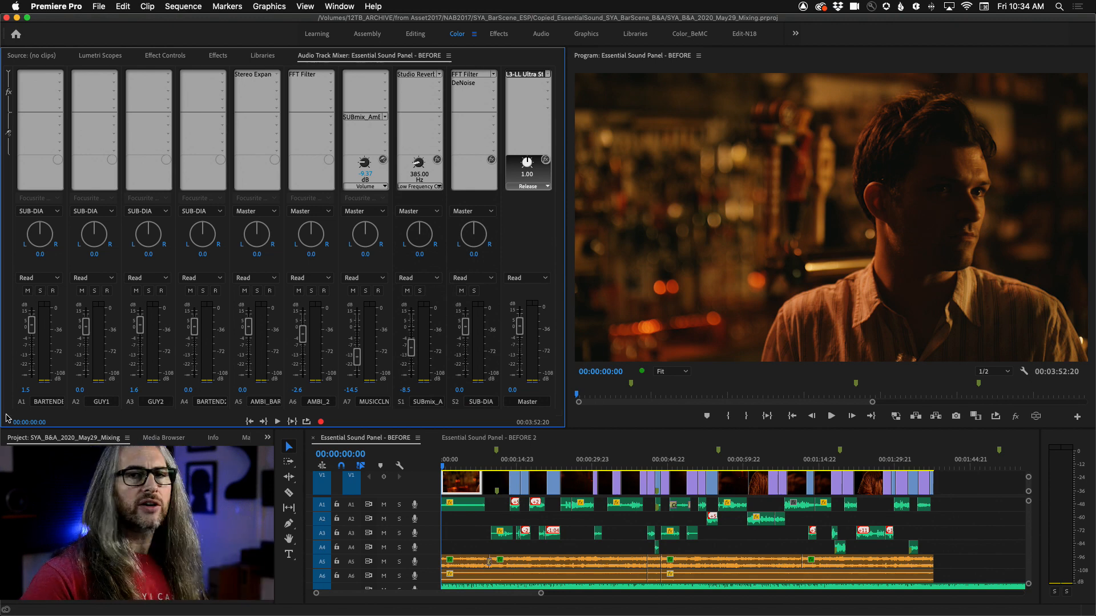
Step: Save the project and play back the sequence briefly
{"action": "key", "text": "super+s"}
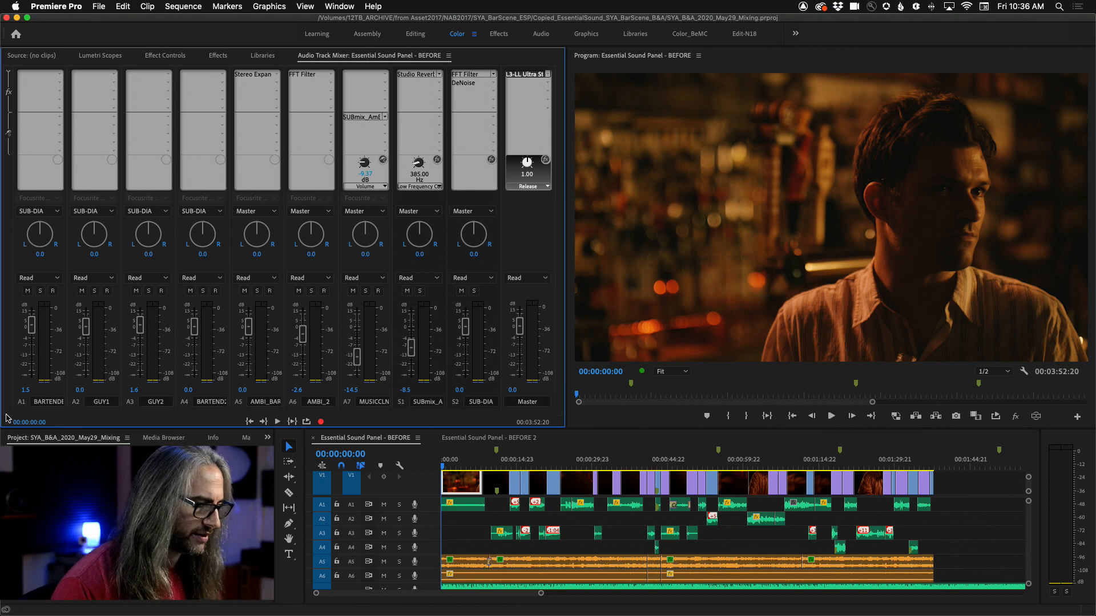
{"action": "key", "text": "space"}
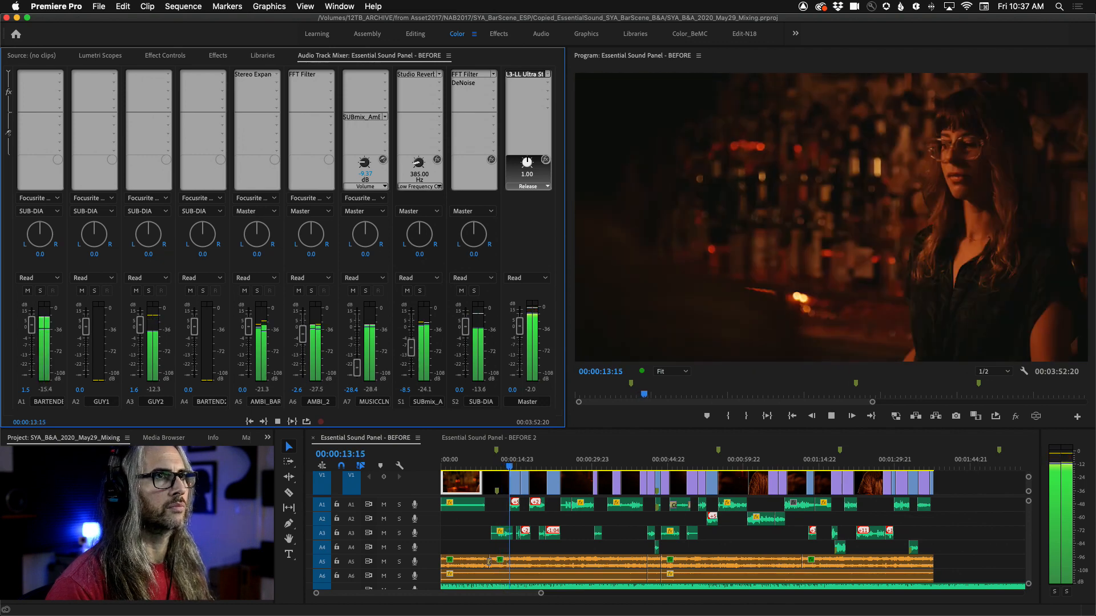
{"action": "key", "text": "space"}
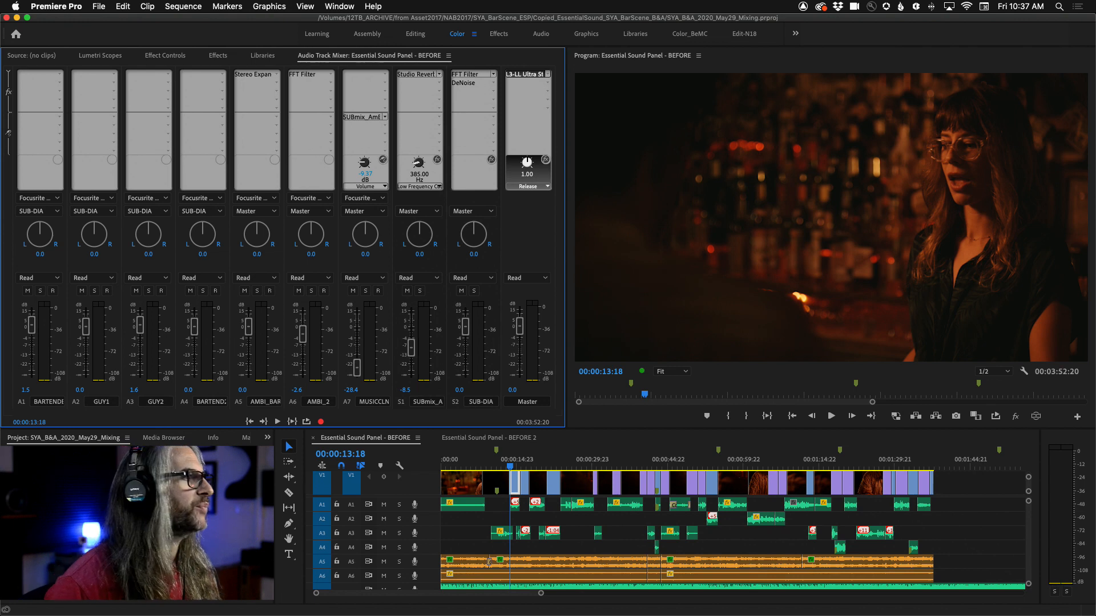
Step: Solo the A7 MUSICCLN track and the S1 SUBmix_A submix, and inspect the A7 send's pre/post-fader options
{"action": "left_click", "coordinate": [365, 291]}
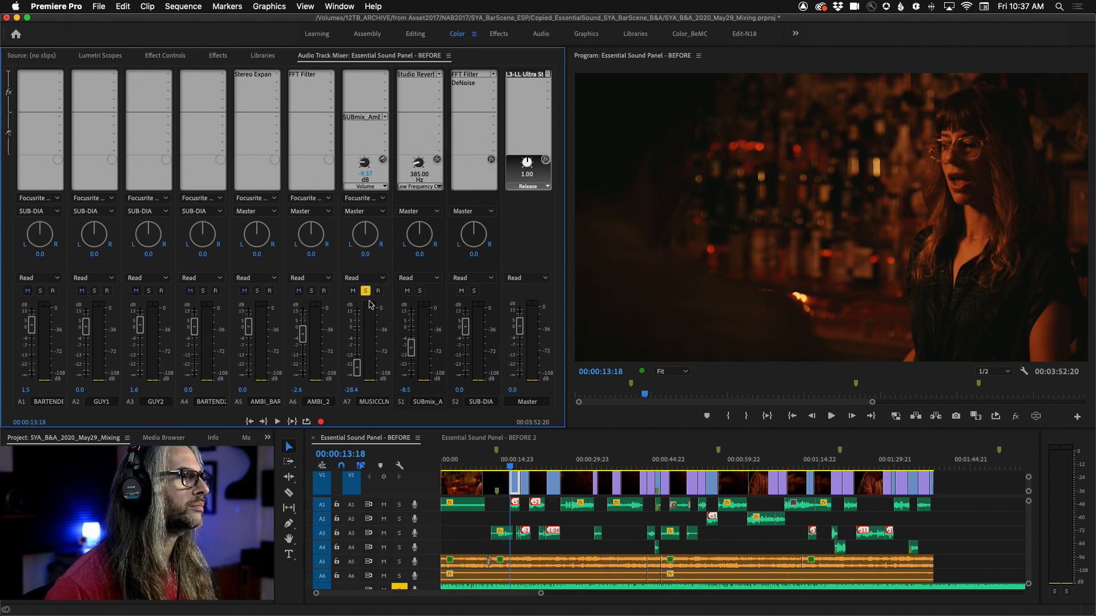
{"action": "left_click", "coordinate": [420, 291]}
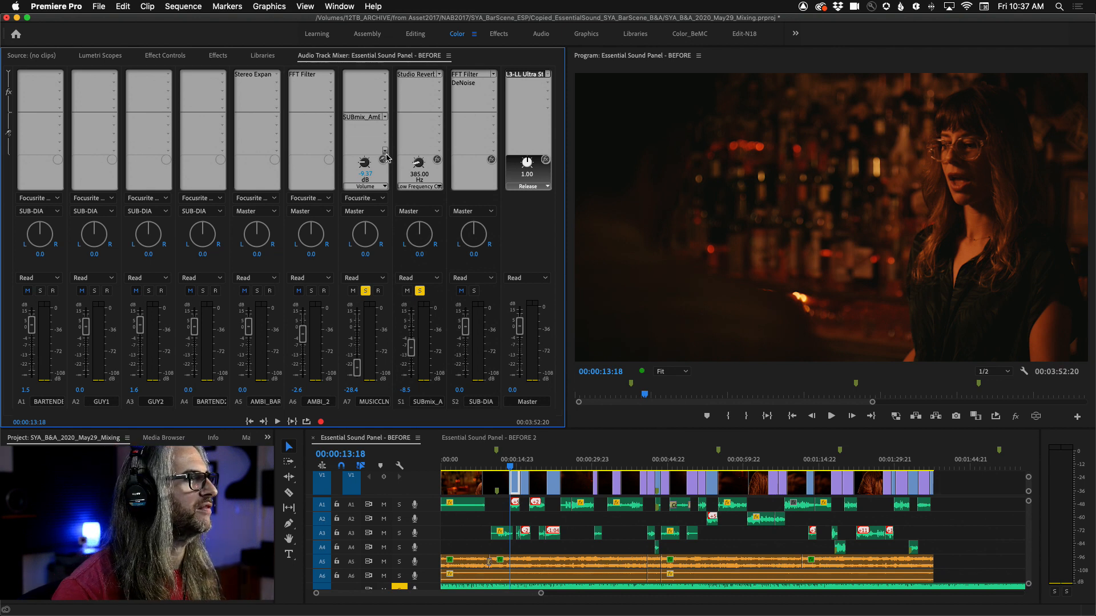
{"action": "right_click", "coordinate": [360, 119]}
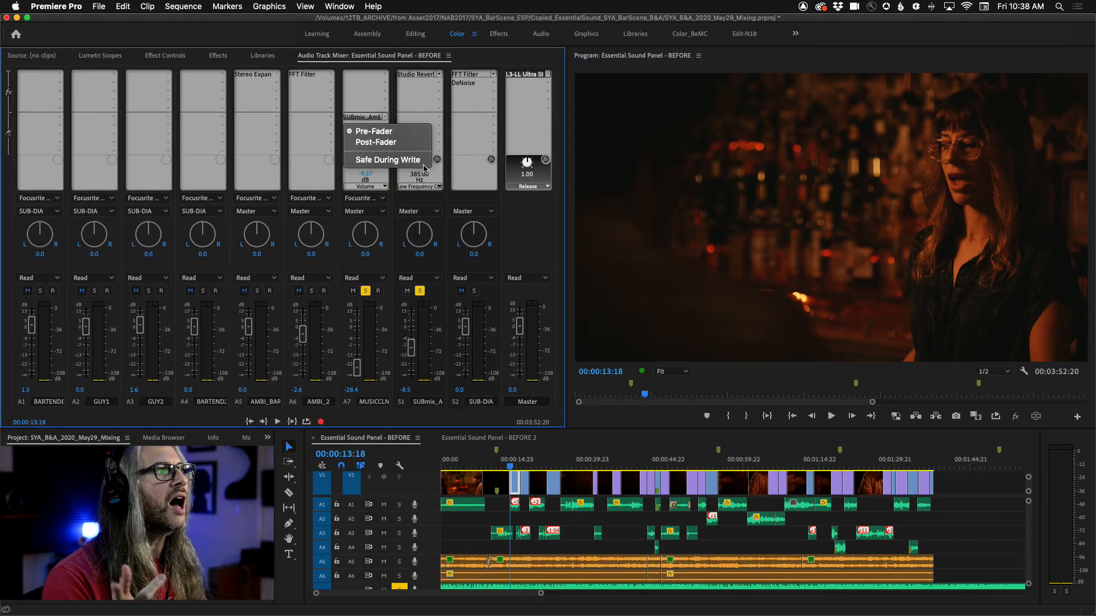
{"action": "left_click", "coordinate": [417, 78]}
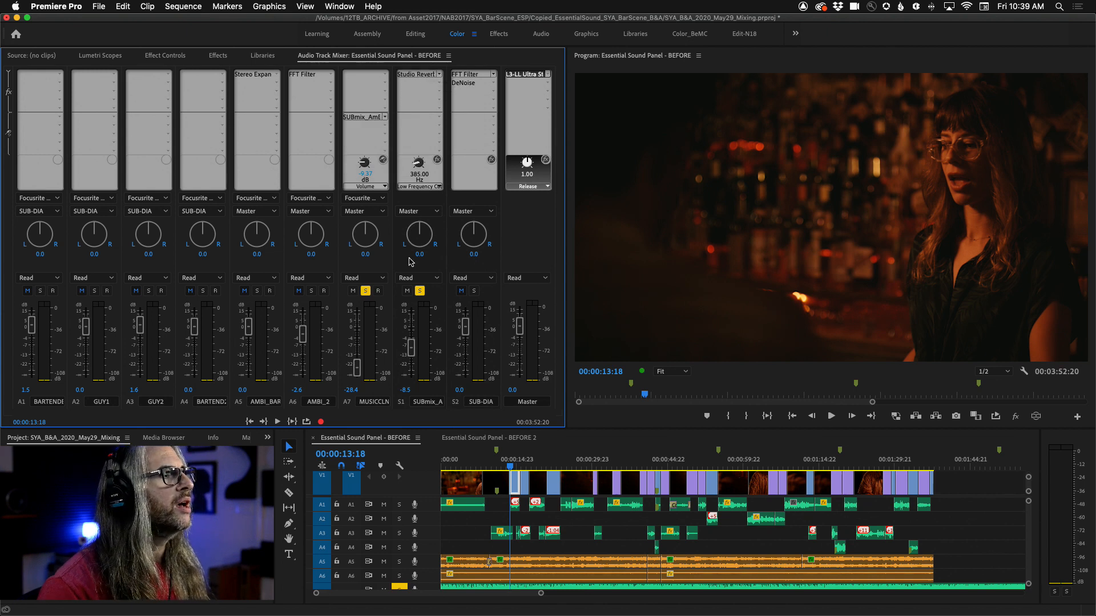
Step: Mute the S1 submix and play the sequence from the start
{"action": "left_click", "coordinate": [407, 291]}
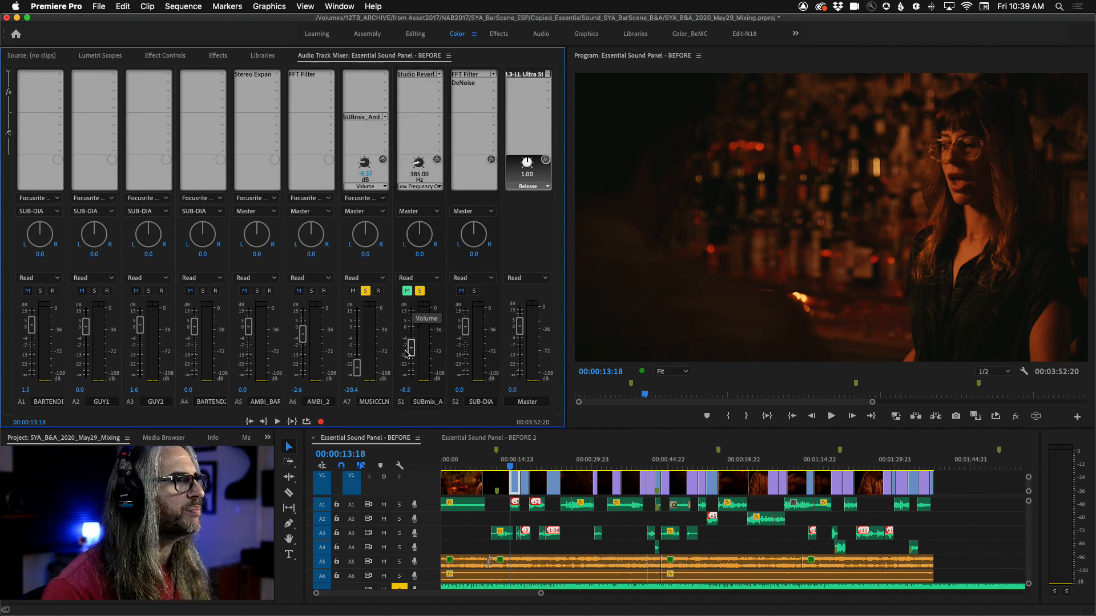
{"action": "left_click_drag", "start_coordinate": [510, 465], "coordinate": [428, 462]}
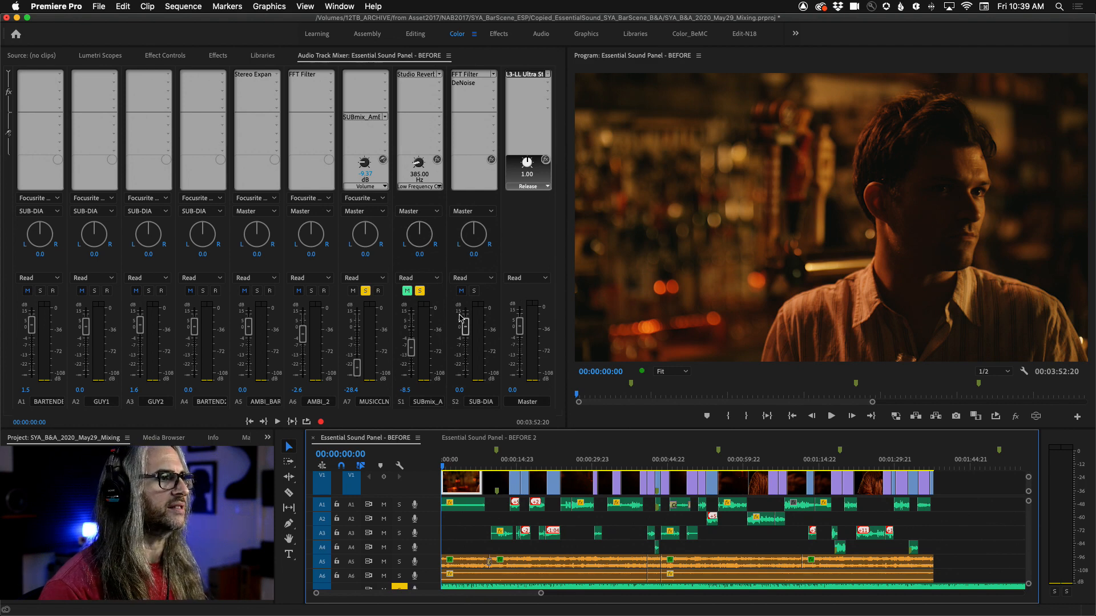
{"action": "key", "text": "space"}
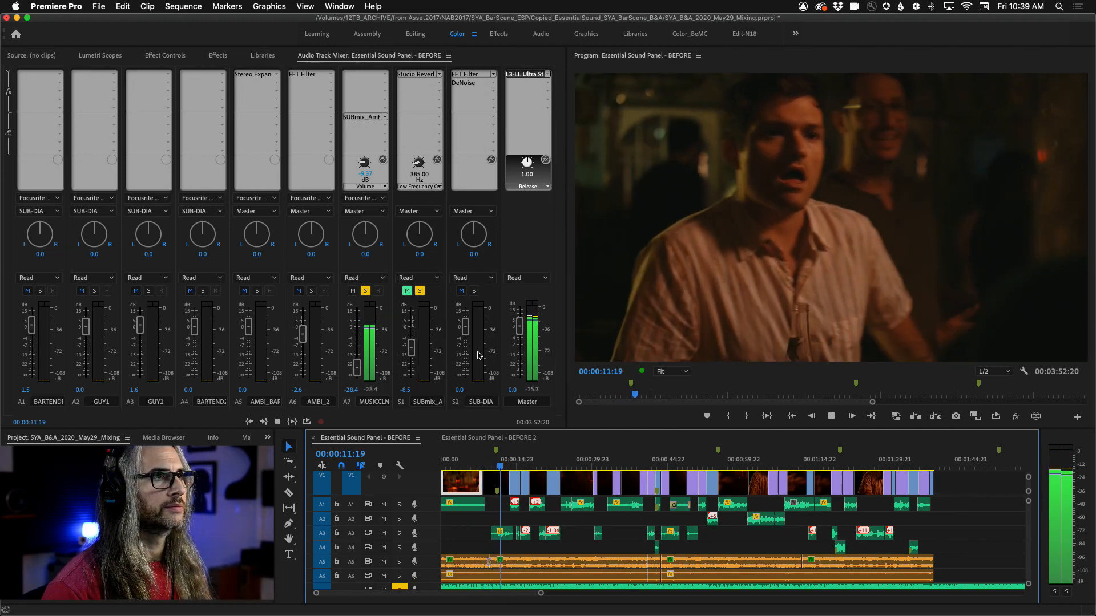
{"action": "key", "text": "space"}
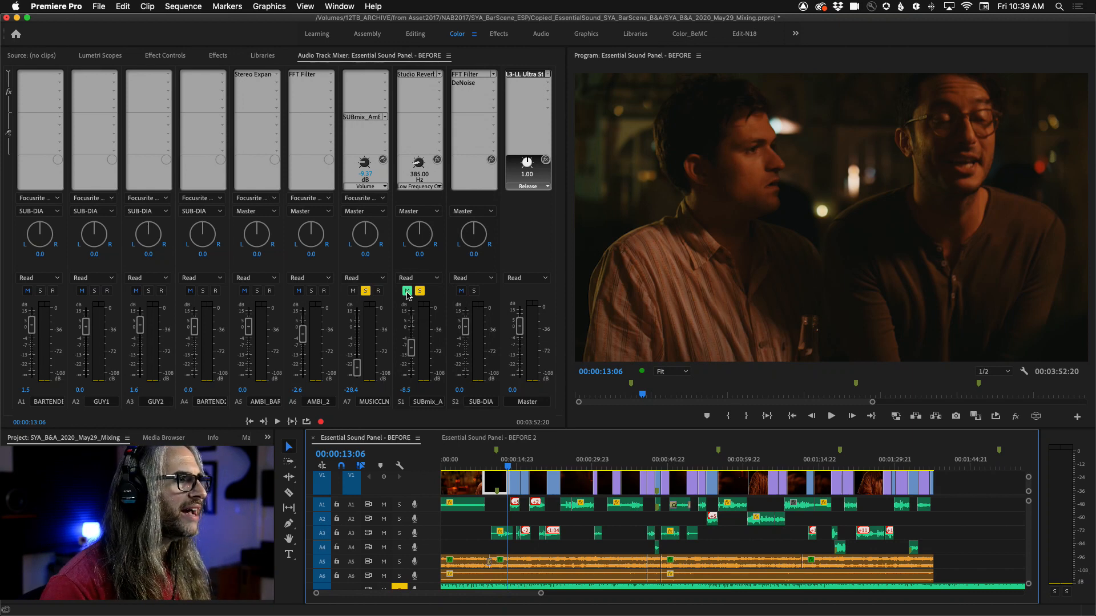
Step: Unsolo the A7 music track and replay the sequence from the beginning
{"action": "left_click", "coordinate": [365, 291]}
{"action": "key", "text": "space"}
{"action": "key", "text": "Home"}
{"action": "key", "text": "space"}
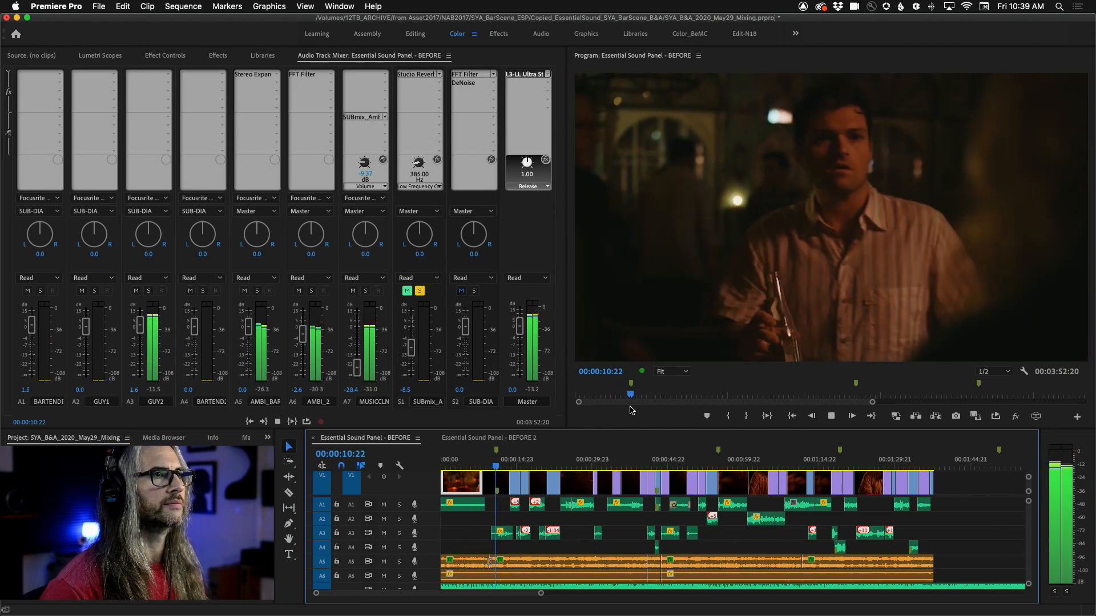
{"action": "key", "text": "space"}
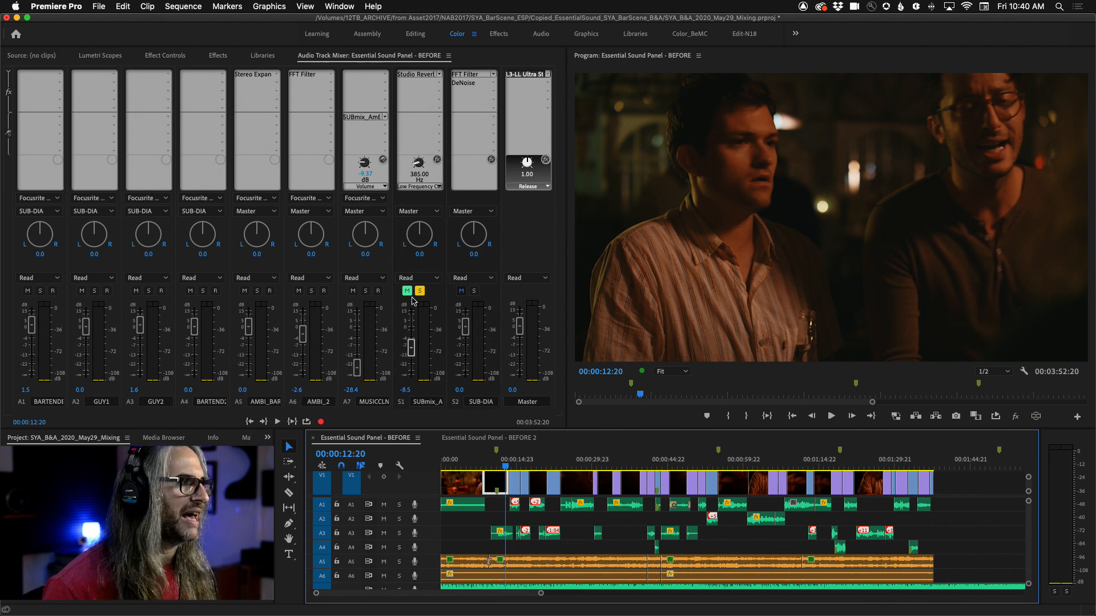
Step: Solo the A7 music track again and return the playhead to the start
{"action": "left_click", "coordinate": [367, 291]}
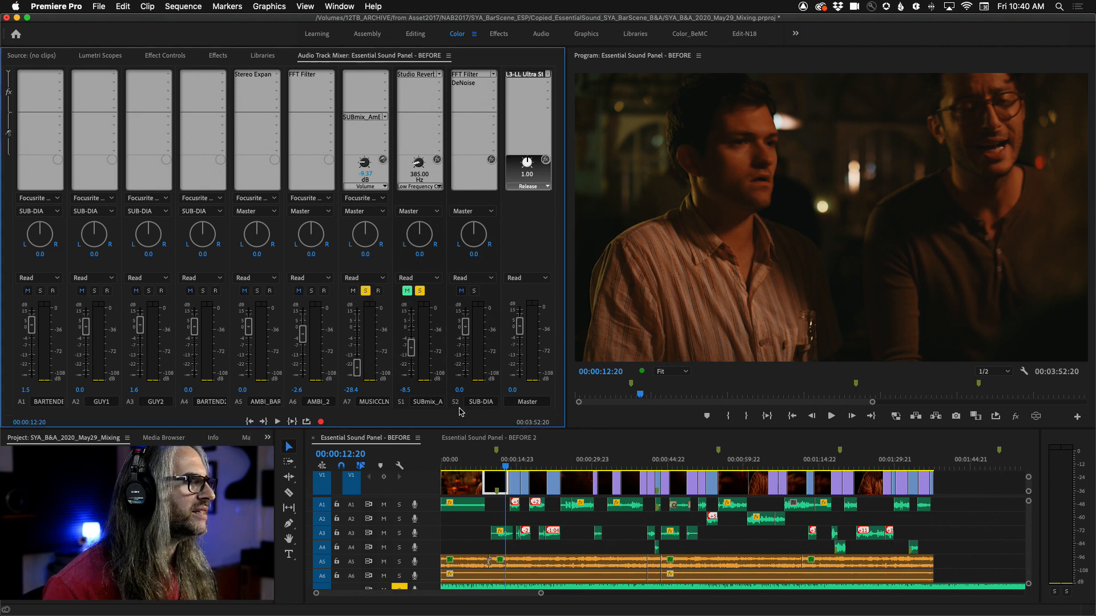
{"action": "left_click", "coordinate": [473, 465]}
{"action": "key", "text": "Home"}
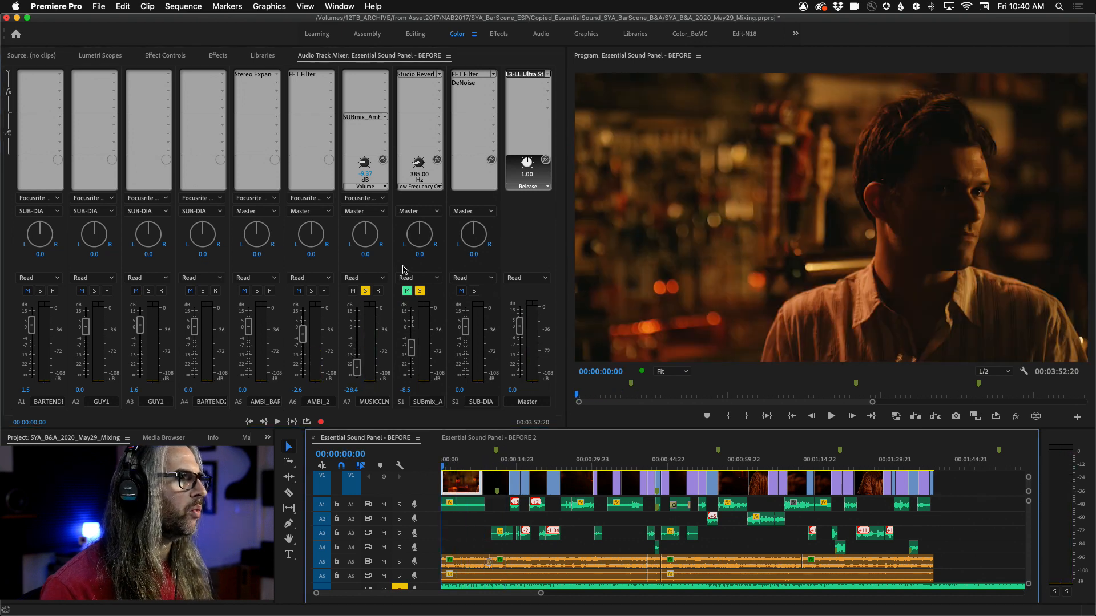
Step: Open the Studio Reverb effect on the S1 submix in its editor and reposition the window
{"action": "double_click", "coordinate": [410, 76]}
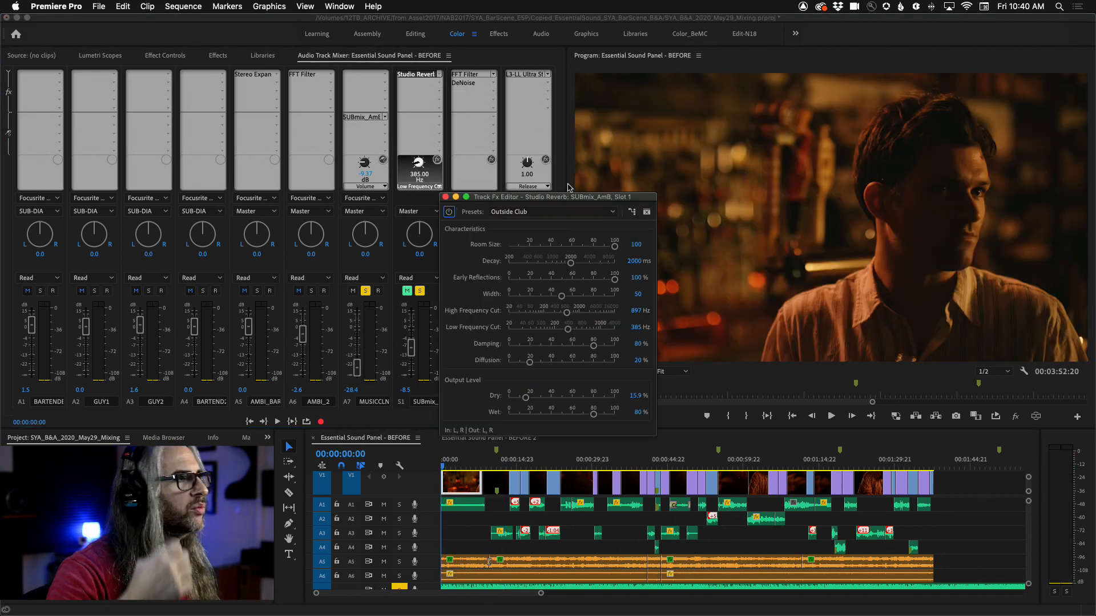
{"action": "left_click_drag", "start_coordinate": [563, 151], "coordinate": [593, 115]}
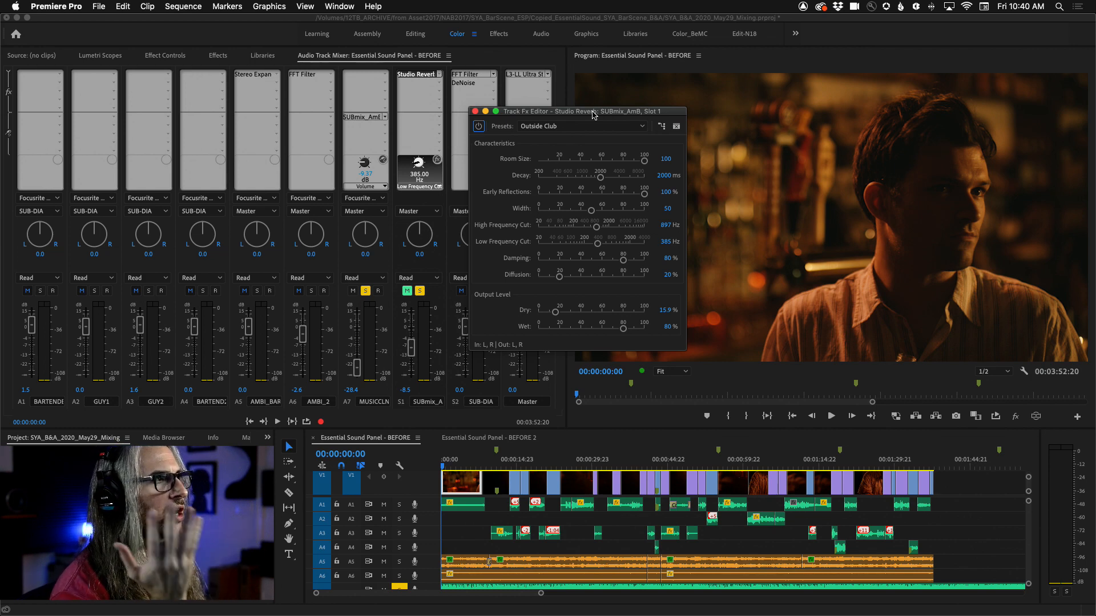
Step: Browse the submix effect slot's Reverb category and reselect Studio Reverb
{"action": "left_click", "coordinate": [440, 74]}
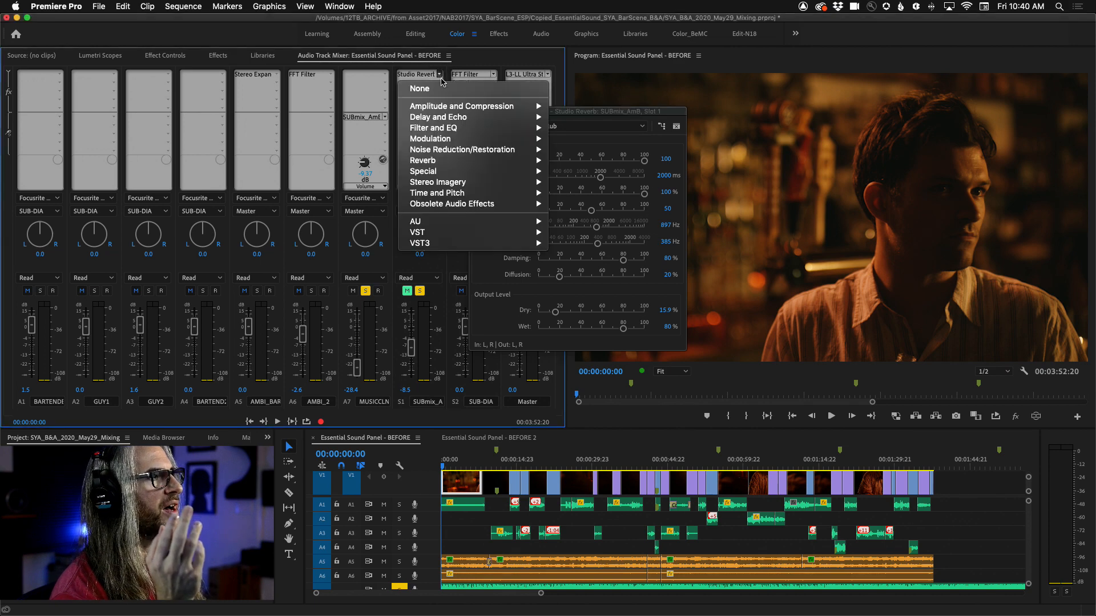
{"action": "mouse_move", "coordinate": [449, 164]}
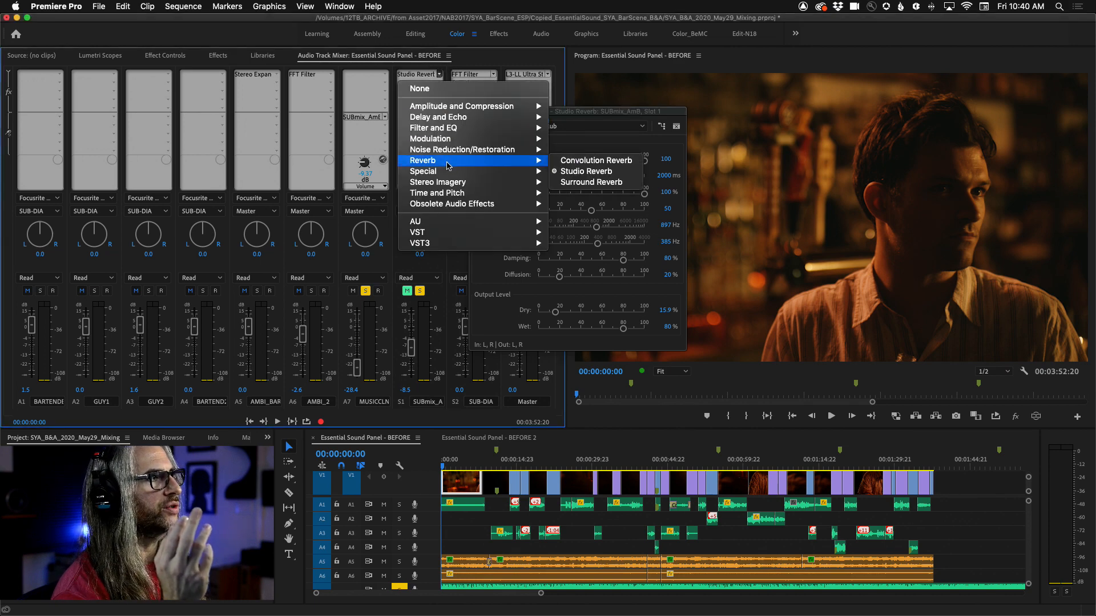
{"action": "left_click", "coordinate": [609, 172]}
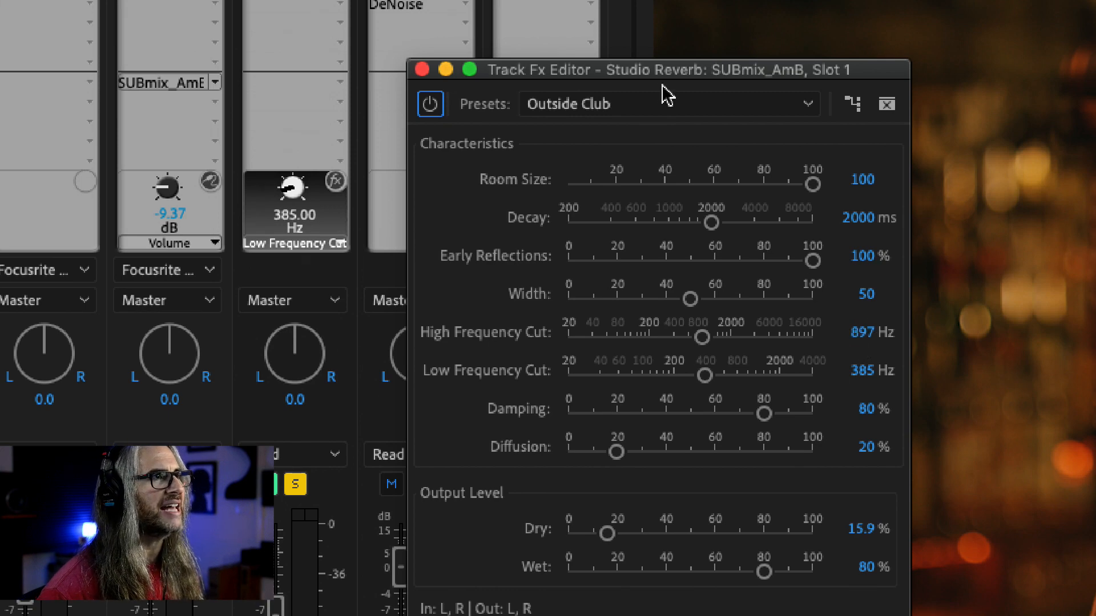
Step: Move the effect editor up, play from 00:00:09:12, and lower High Frequency Cut to 869 Hz
{"action": "left_click_drag", "start_coordinate": [651, 73], "coordinate": [642, 12]}
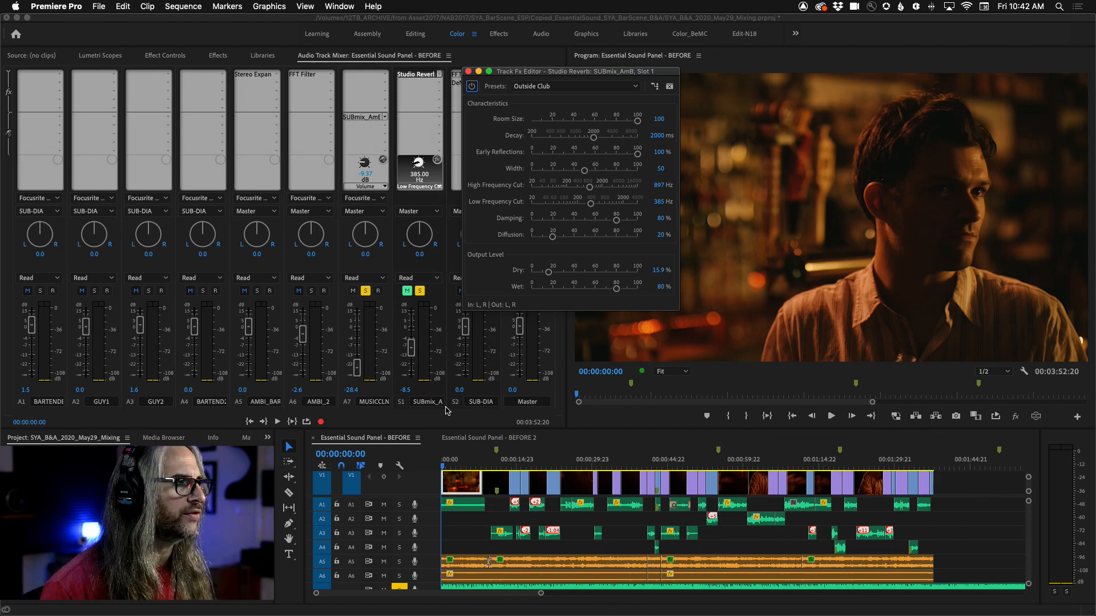
{"action": "left_click_drag", "start_coordinate": [442, 467], "coordinate": [494, 465]}
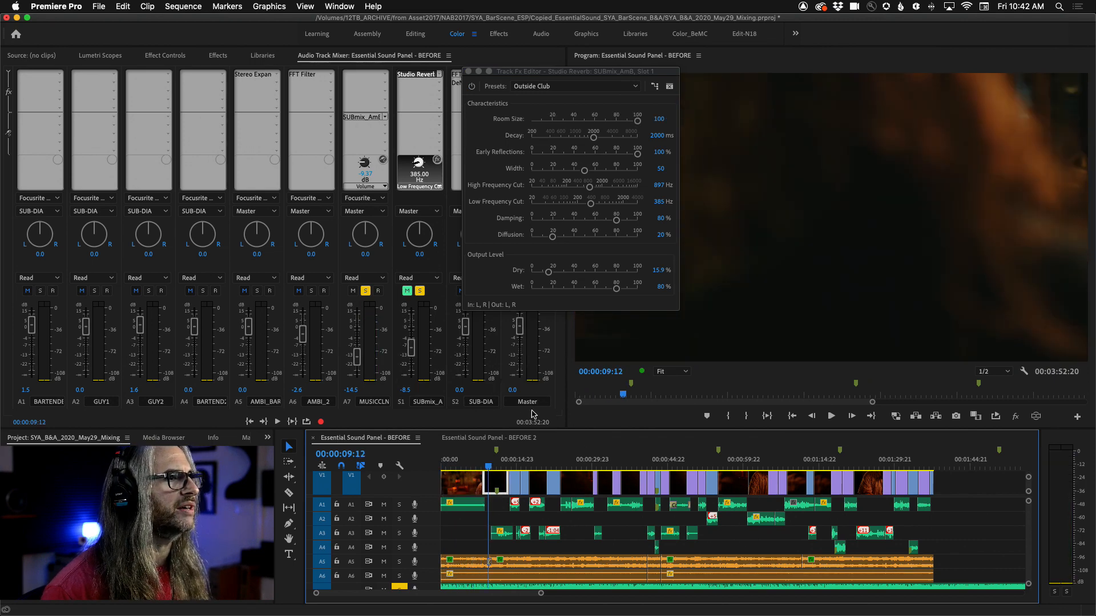
{"action": "key", "text": "space"}
{"action": "mouse_move", "coordinate": [589, 187]}
{"action": "left_mouse_down"}
{"action": "mouse_move", "coordinate": [638, 191]}
{"action": "mouse_move", "coordinate": [575, 191]}
{"action": "mouse_move", "coordinate": [590, 190]}
{"action": "left_mouse_up"}
{"action": "key", "text": "space"}
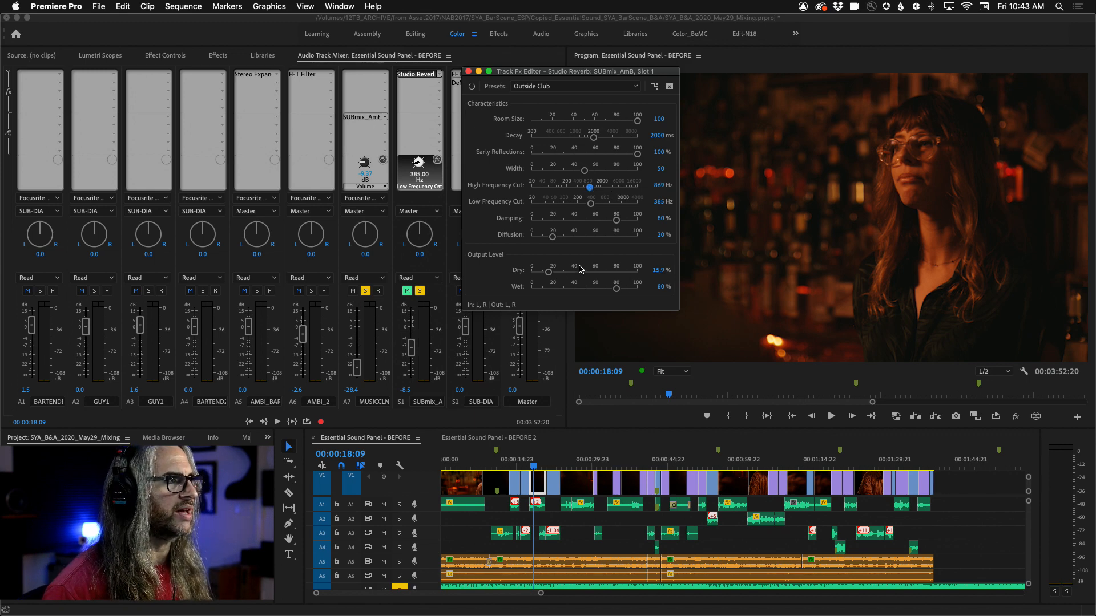
Step: Unmute the S1 submix and sweep the reverb's High Frequency Cut to 20000 Hz and back to 866 Hz
{"action": "left_click", "coordinate": [406, 290]}
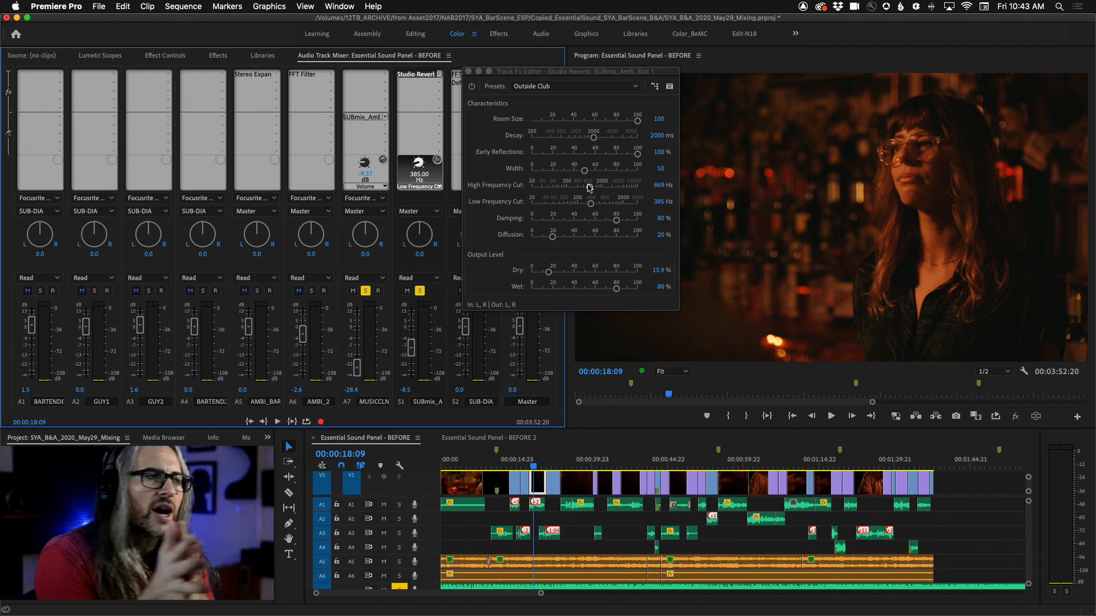
{"action": "left_click_drag", "start_coordinate": [589, 187], "coordinate": [629, 190]}
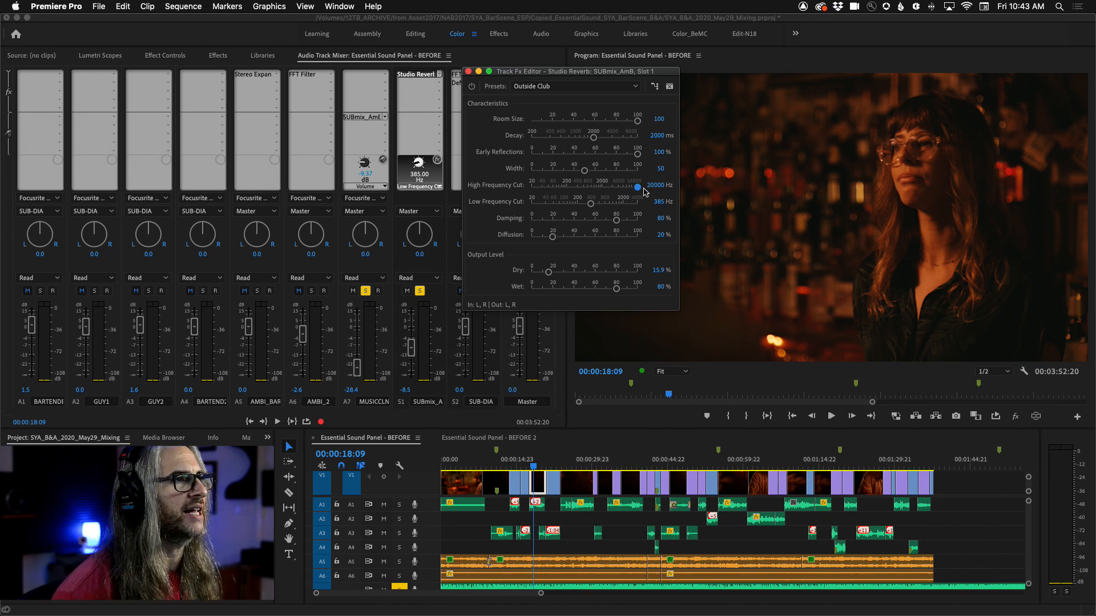
{"action": "key", "text": "space"}
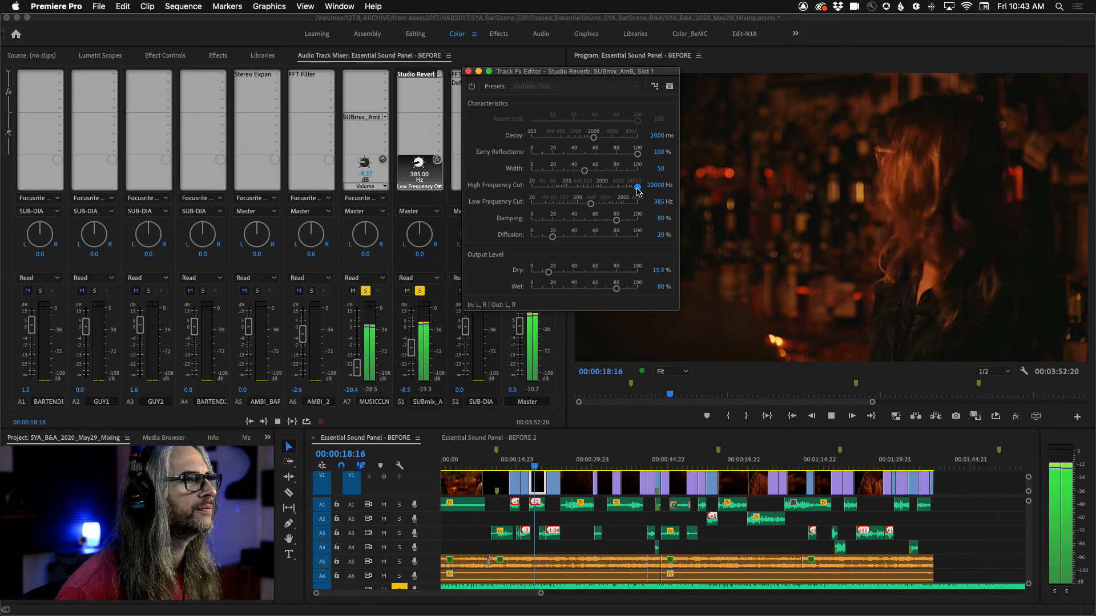
{"action": "left_click_drag", "start_coordinate": [638, 188], "coordinate": [588, 192]}
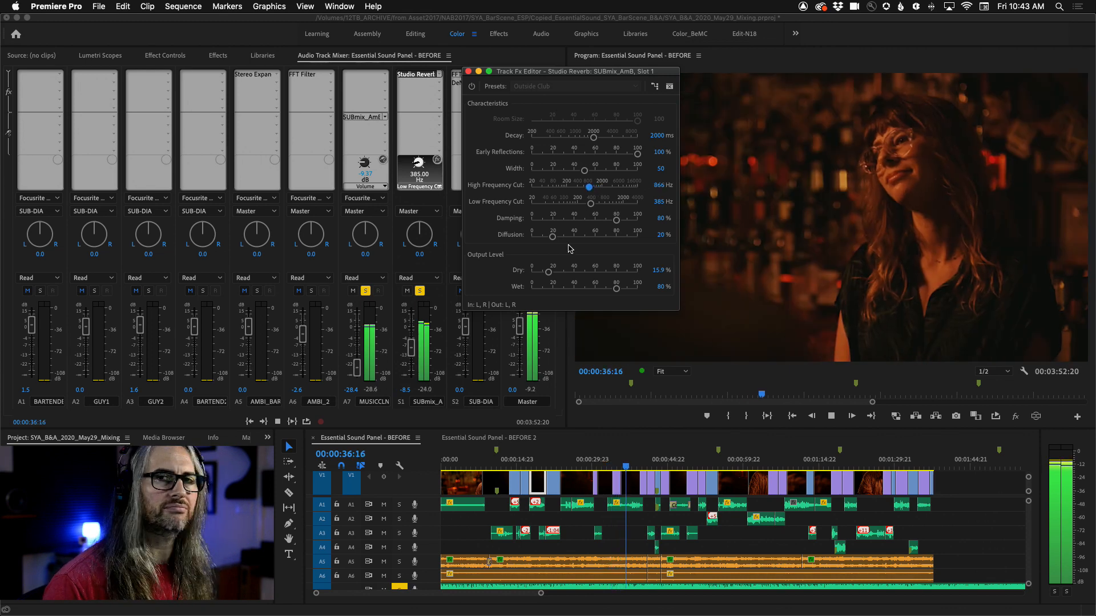
{"action": "key", "text": "space"}
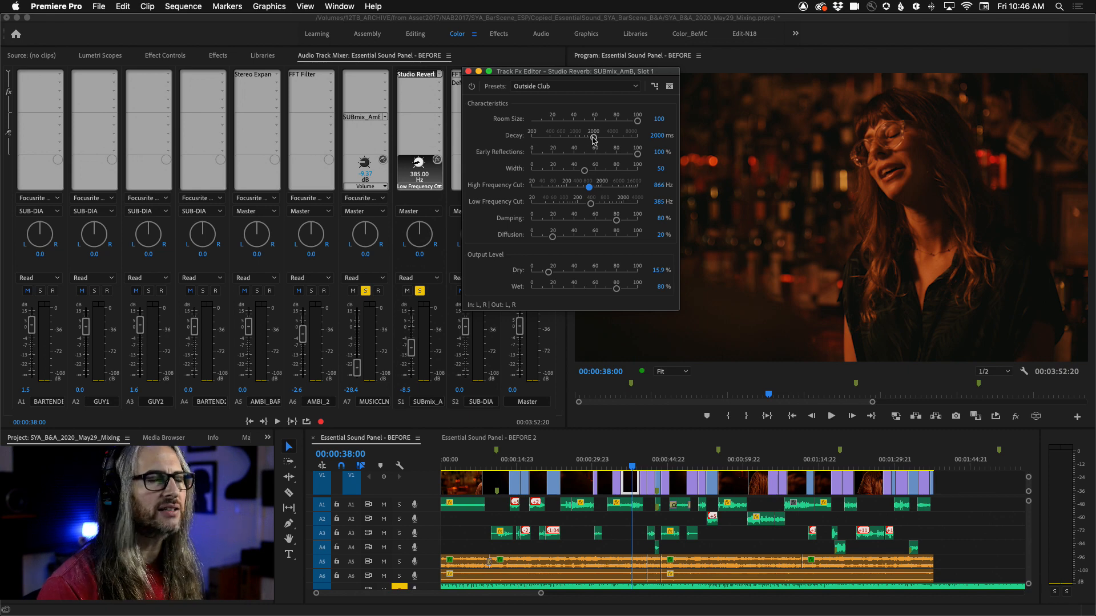
Step: Raise the reverb's Decay to about 9128.7 ms while playing the sequence
{"action": "left_click_drag", "start_coordinate": [593, 138], "coordinate": [608, 139]}
{"action": "key", "text": "space"}
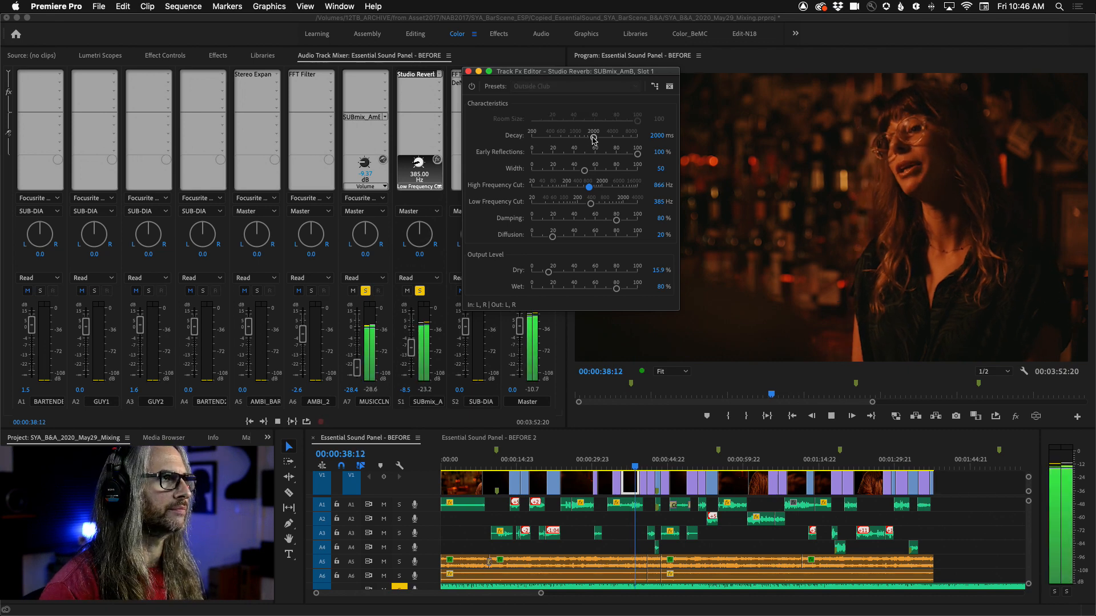
{"action": "left_click_drag", "start_coordinate": [608, 139], "coordinate": [636, 138]}
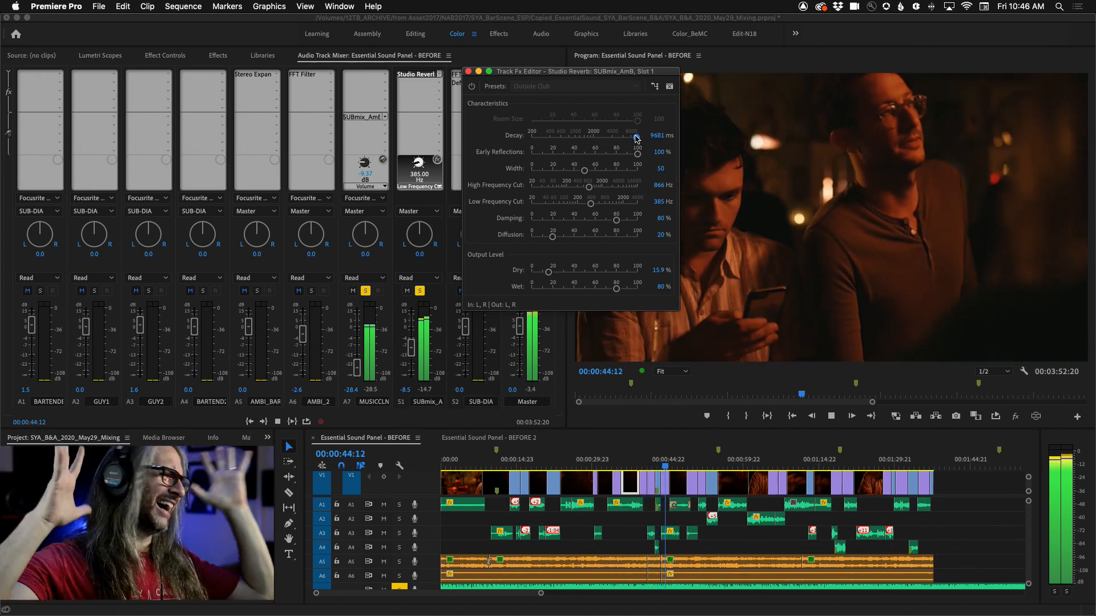
{"action": "mouse_move", "coordinate": [637, 138]}
{"action": "left_mouse_down"}
{"action": "mouse_move", "coordinate": [575, 143]}
{"action": "mouse_move", "coordinate": [636, 136]}
{"action": "left_mouse_up"}
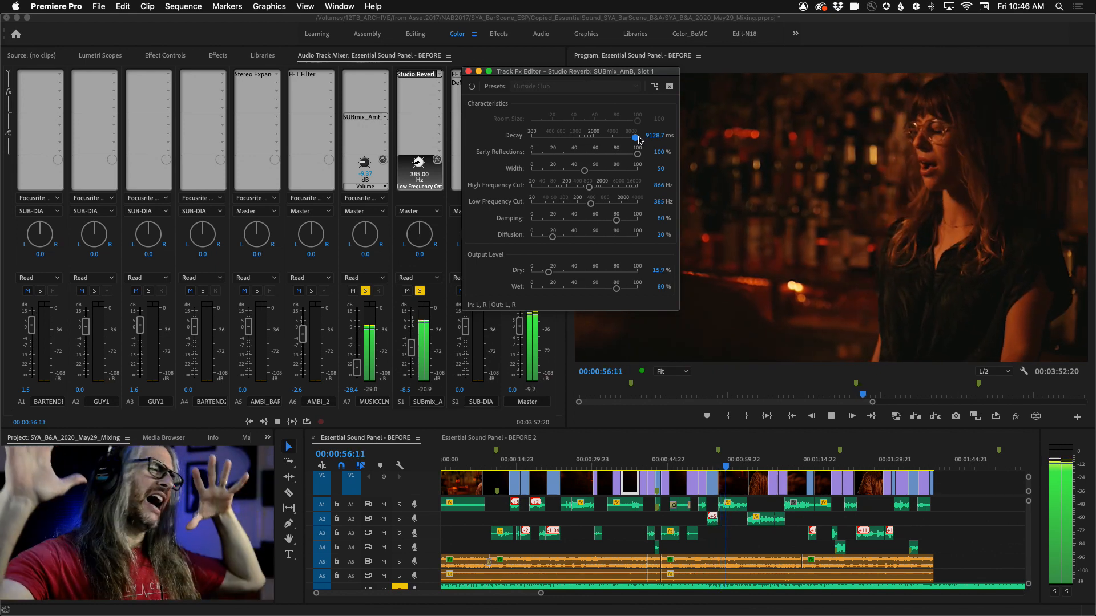
{"action": "key", "text": "space"}
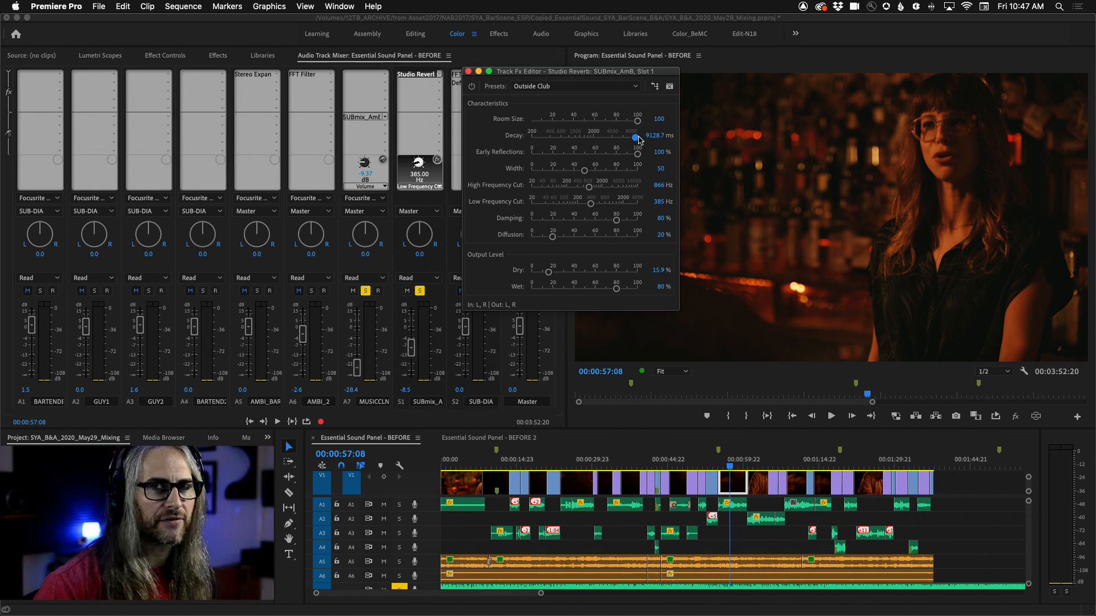
Step: Set the reverb's Decay to 1721.8 ms and Early Reflections to 0%
{"action": "left_click_drag", "start_coordinate": [638, 140], "coordinate": [591, 139]}
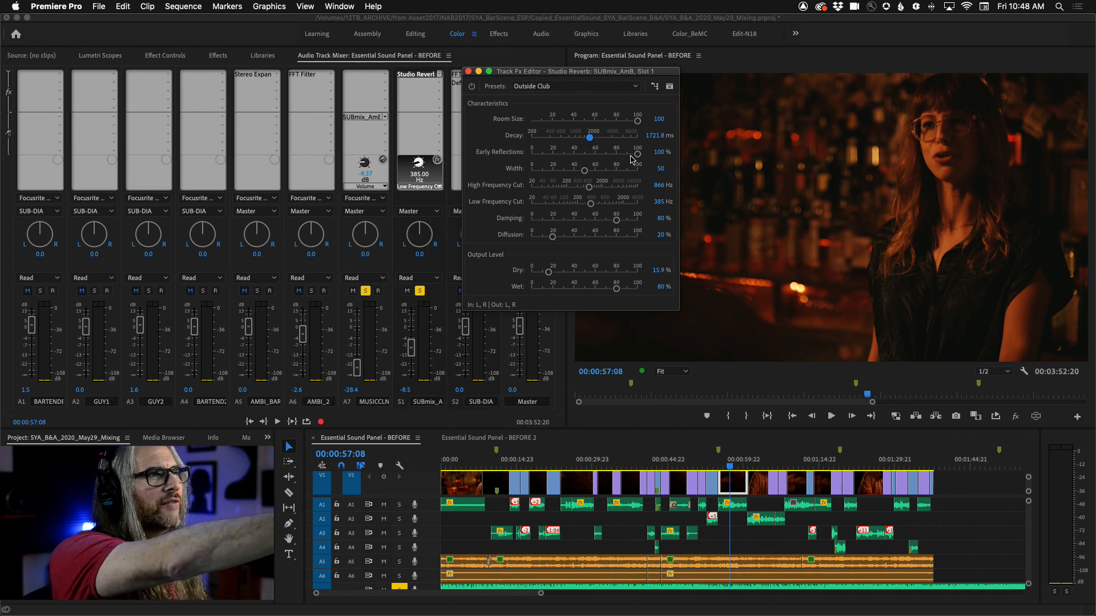
{"action": "mouse_move", "coordinate": [638, 153]}
{"action": "left_mouse_down"}
{"action": "mouse_move", "coordinate": [521, 155]}
{"action": "mouse_move", "coordinate": [645, 151]}
{"action": "left_mouse_up"}
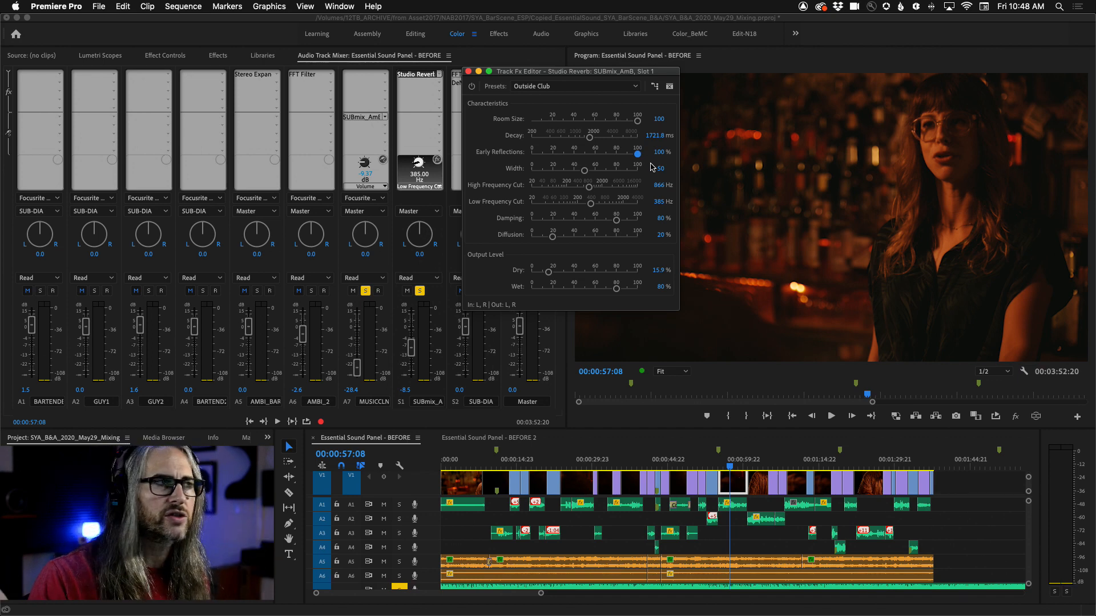
{"action": "left_click_drag", "start_coordinate": [634, 155], "coordinate": [514, 156]}
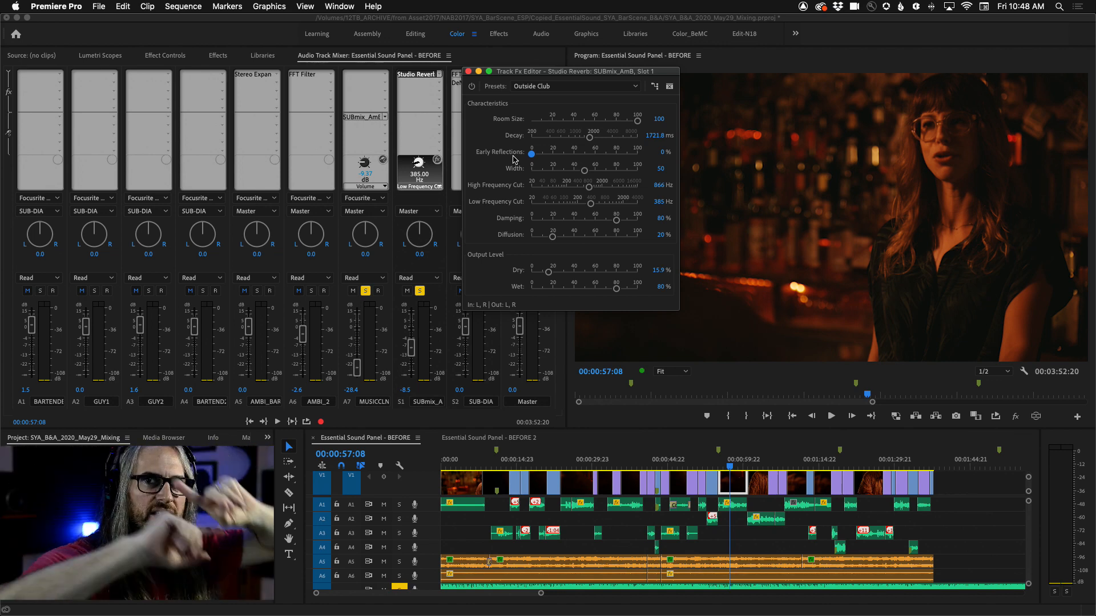
Step: Set the reverb's Early Reflections to 100% and preview the result
{"action": "left_click_drag", "start_coordinate": [531, 154], "coordinate": [679, 177]}
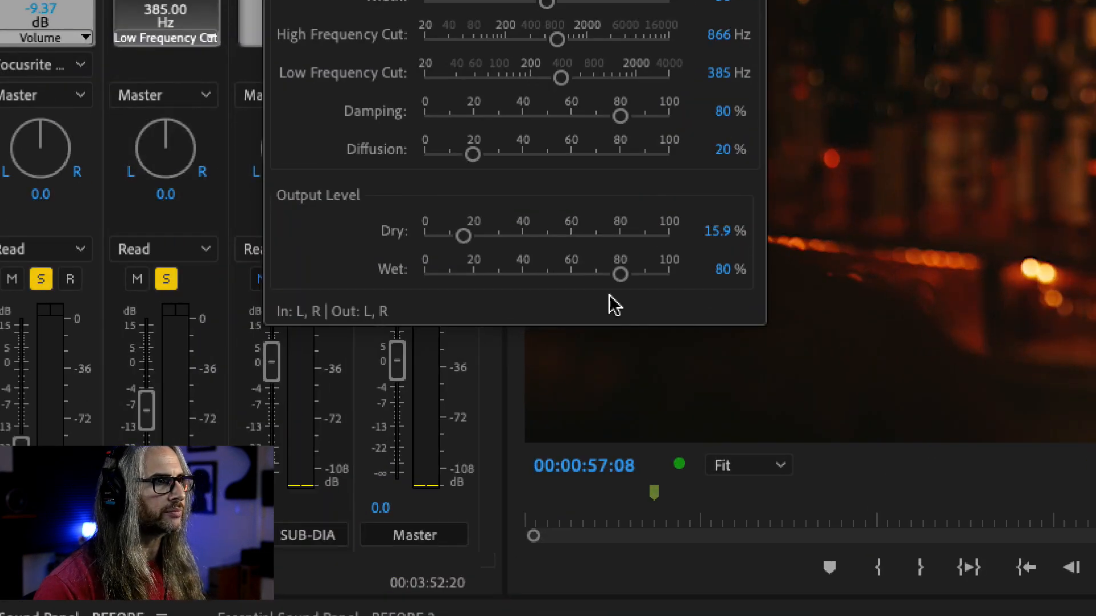
{"action": "key", "text": "space"}
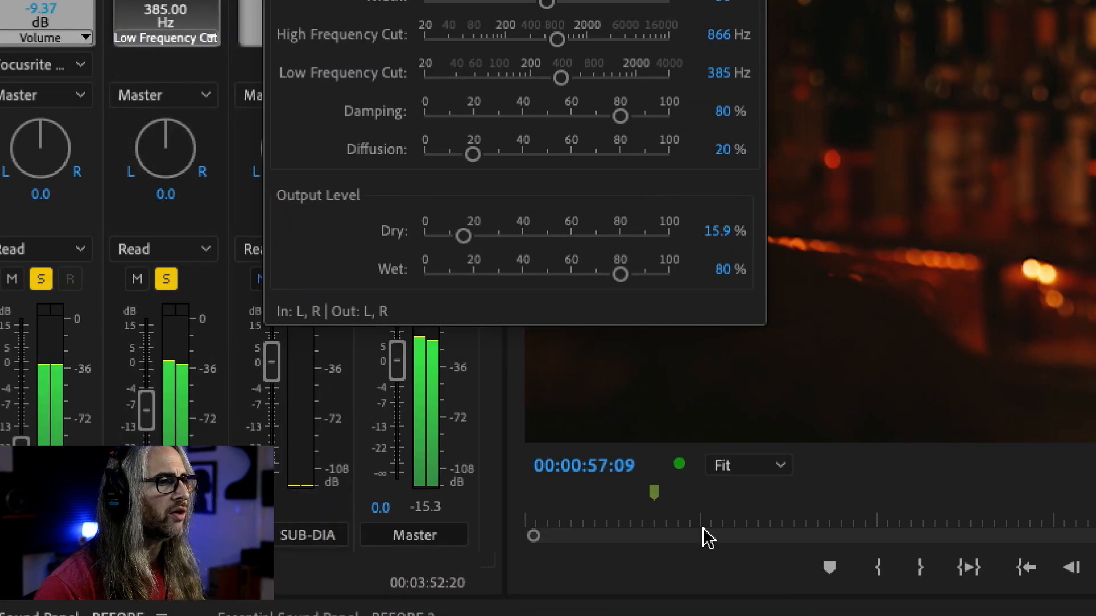
{"action": "key", "text": "space"}
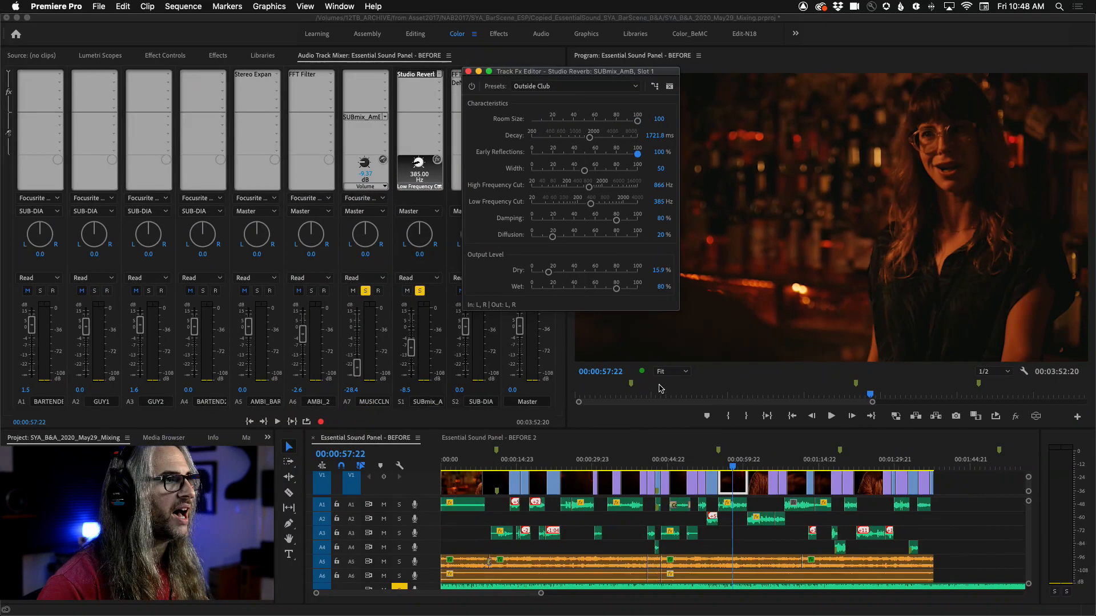
Step: Play from about 00:00:28:18 while setting the reverb's Dry output level to 14.6%
{"action": "left_click_drag", "start_coordinate": [732, 467], "coordinate": [593, 464]}
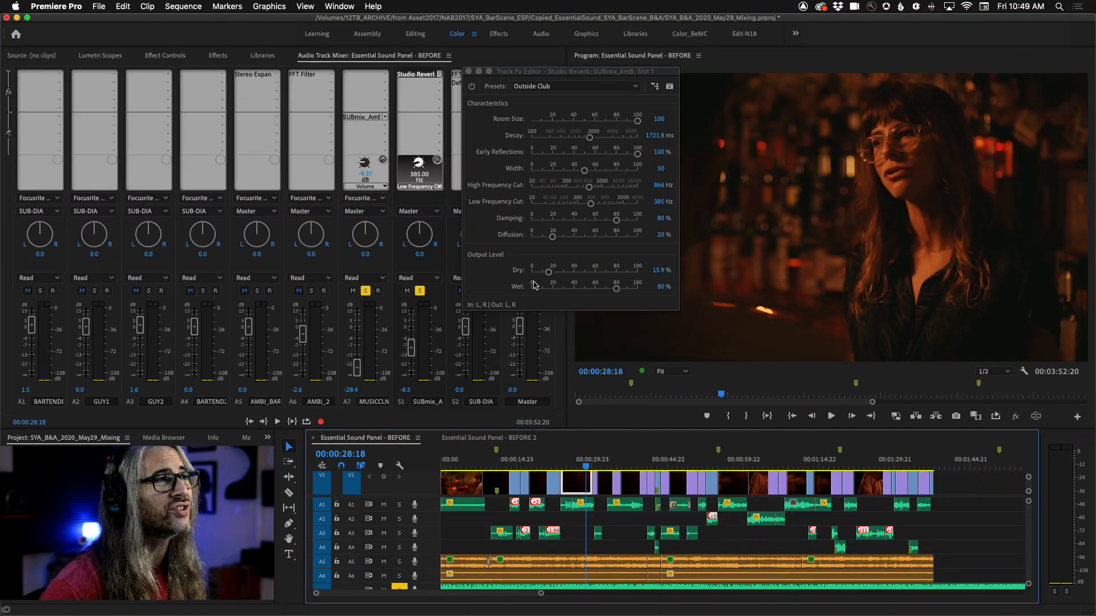
{"action": "left_click_drag", "start_coordinate": [547, 272], "coordinate": [530, 273]}
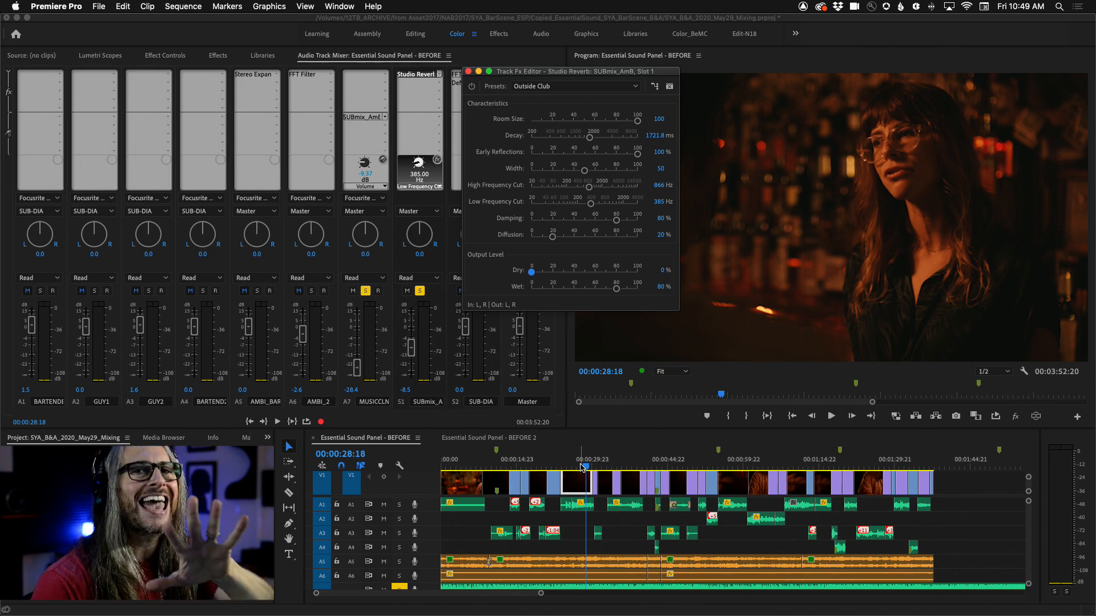
{"action": "key", "text": "space"}
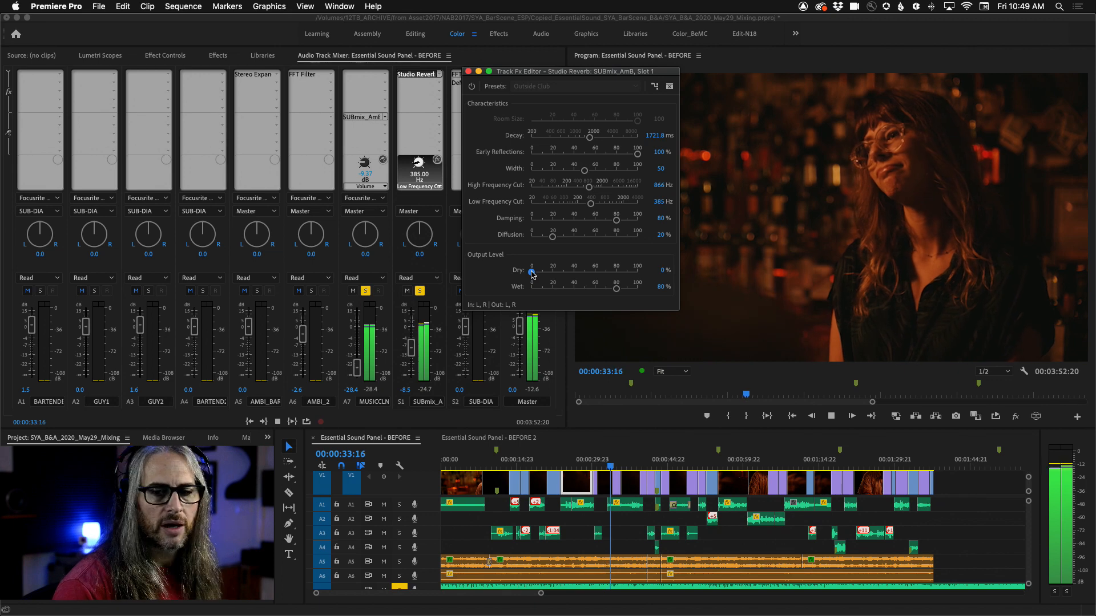
{"action": "mouse_move", "coordinate": [532, 274]}
{"action": "left_mouse_down"}
{"action": "mouse_move", "coordinate": [613, 273]}
{"action": "mouse_move", "coordinate": [546, 278]}
{"action": "left_mouse_up"}
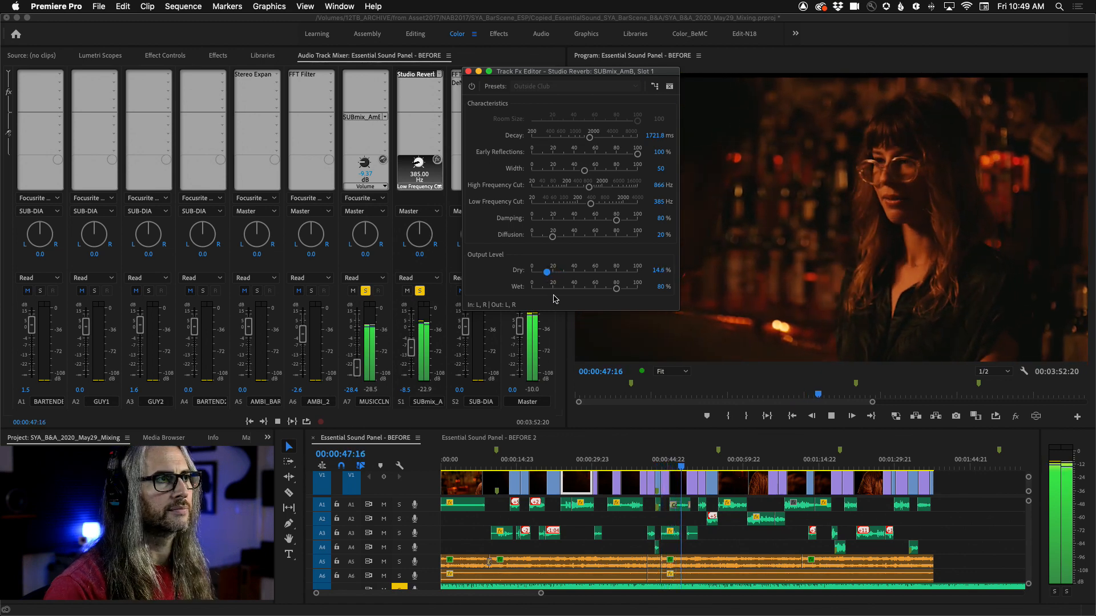
{"action": "key", "text": "space"}
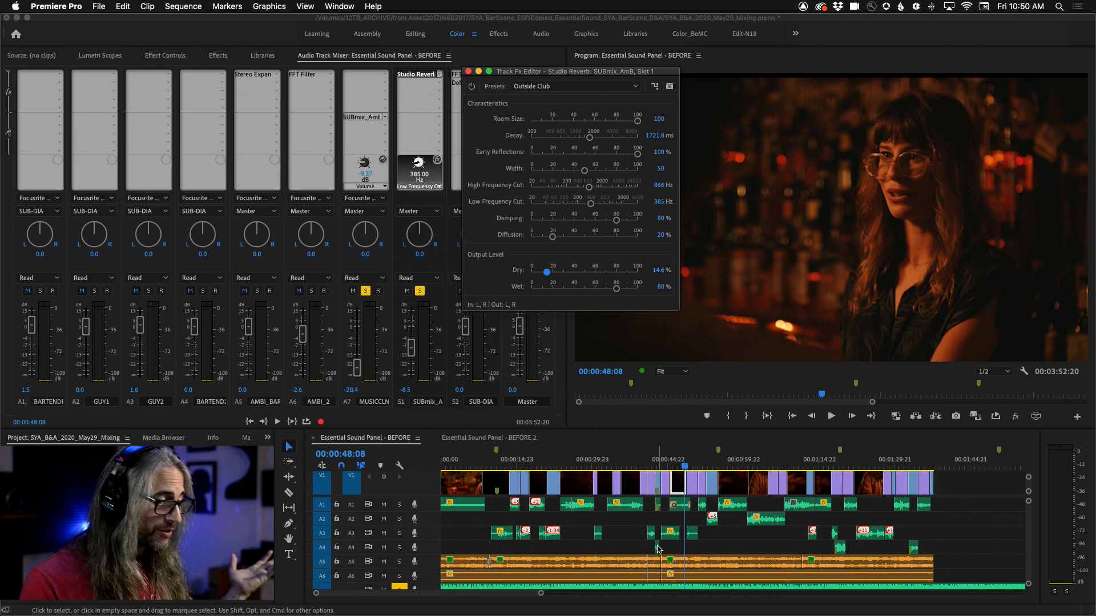
Step: Return to the sequence start, unsolo the A7 music track and S1 submix, and close the reverb editor
{"action": "mouse_move", "coordinate": [670, 615]}
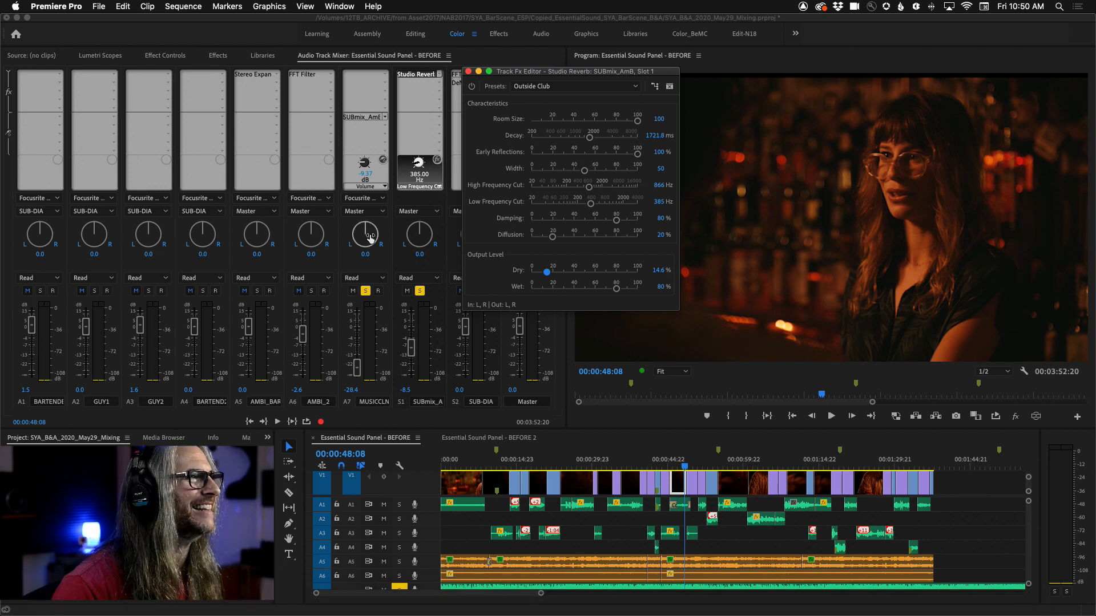
{"action": "left_click", "coordinate": [340, 460]}
{"action": "key", "text": "Home"}
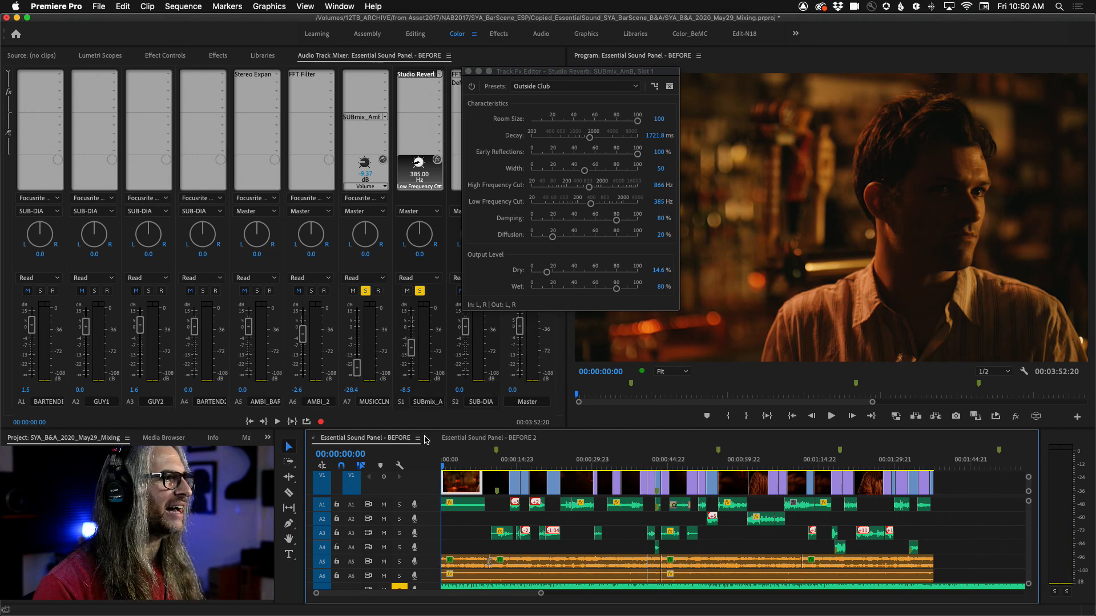
{"action": "left_click", "coordinate": [365, 290]}
{"action": "left_click", "coordinate": [420, 291]}
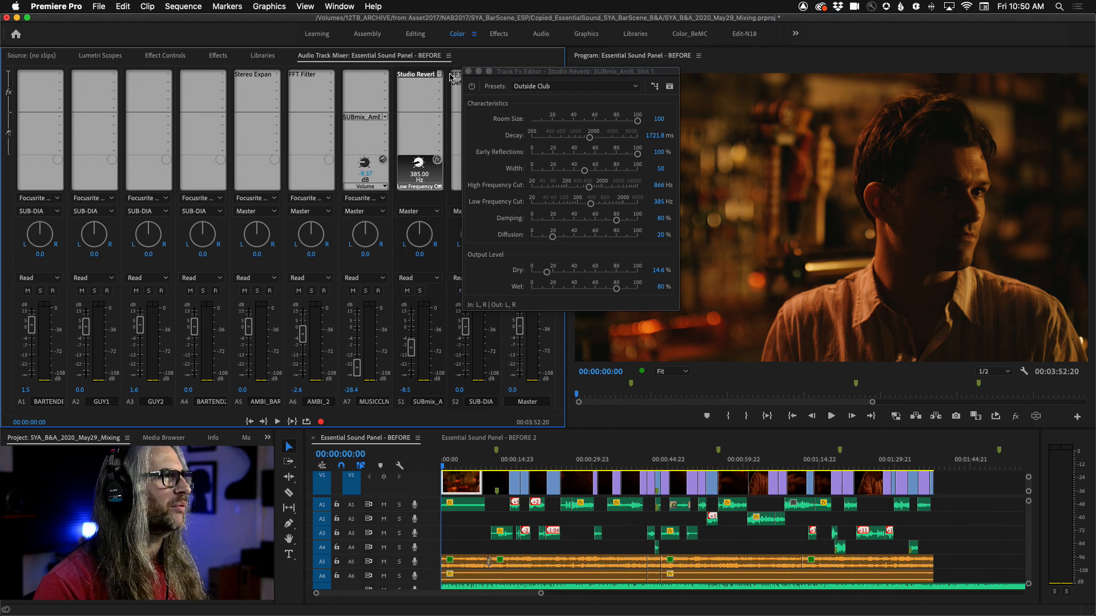
{"action": "left_click", "coordinate": [469, 72]}
Step: Switch to the Essential Sound Panel - BEFORE 2 sequence and play it for comparison
{"action": "left_click", "coordinate": [472, 438]}
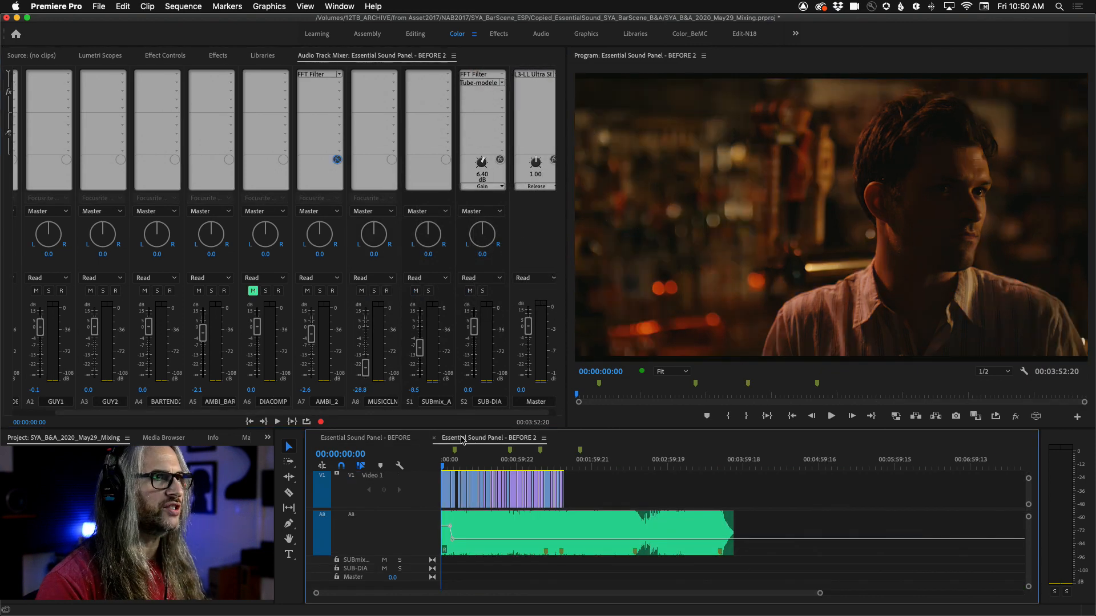
{"action": "key", "text": "space"}
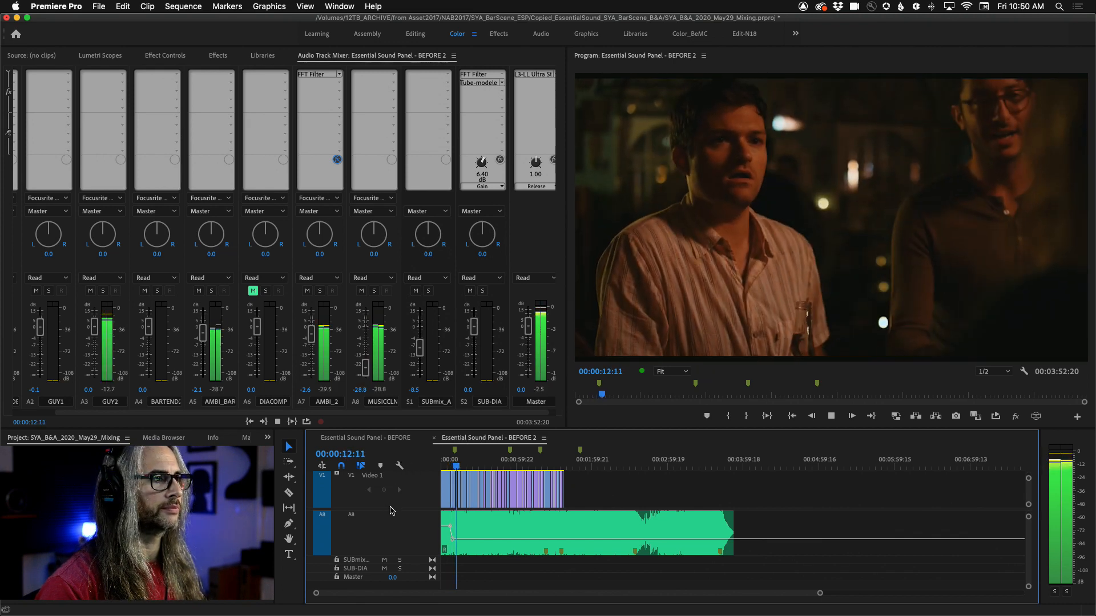
{"action": "key", "text": "space"}
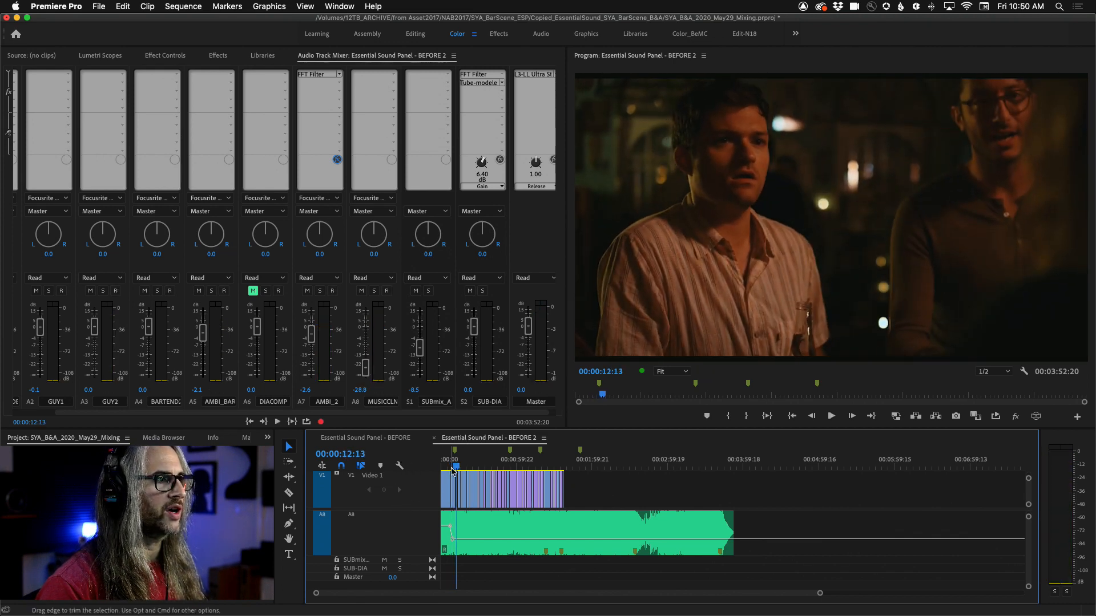
Step: Switch back to the Essential Sound Panel - BEFORE sequence and play it
{"action": "left_click", "coordinate": [380, 438]}
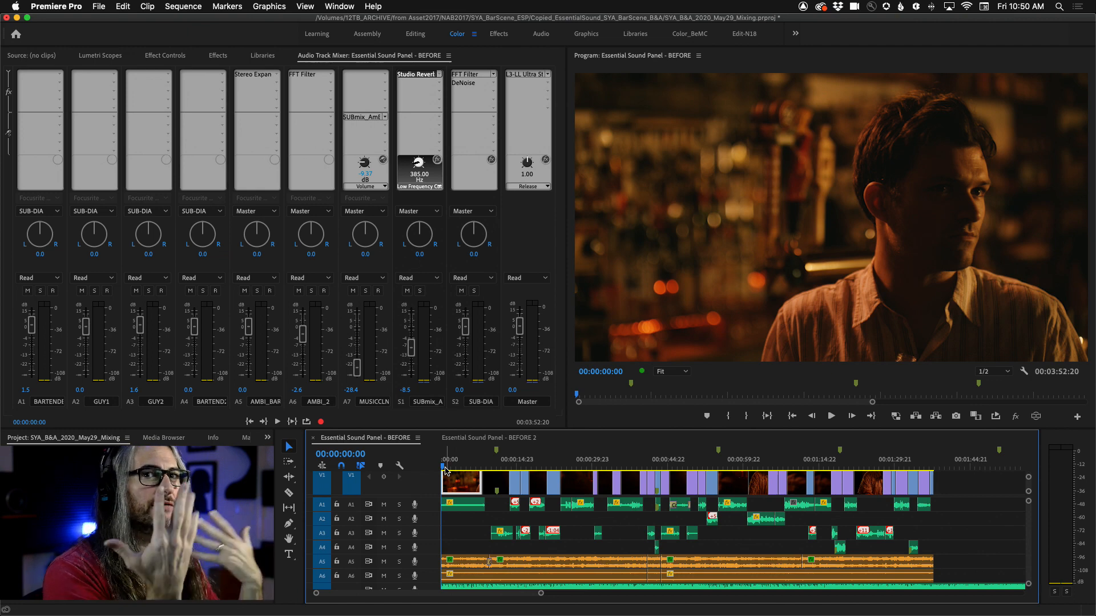
{"action": "key", "text": "space"}
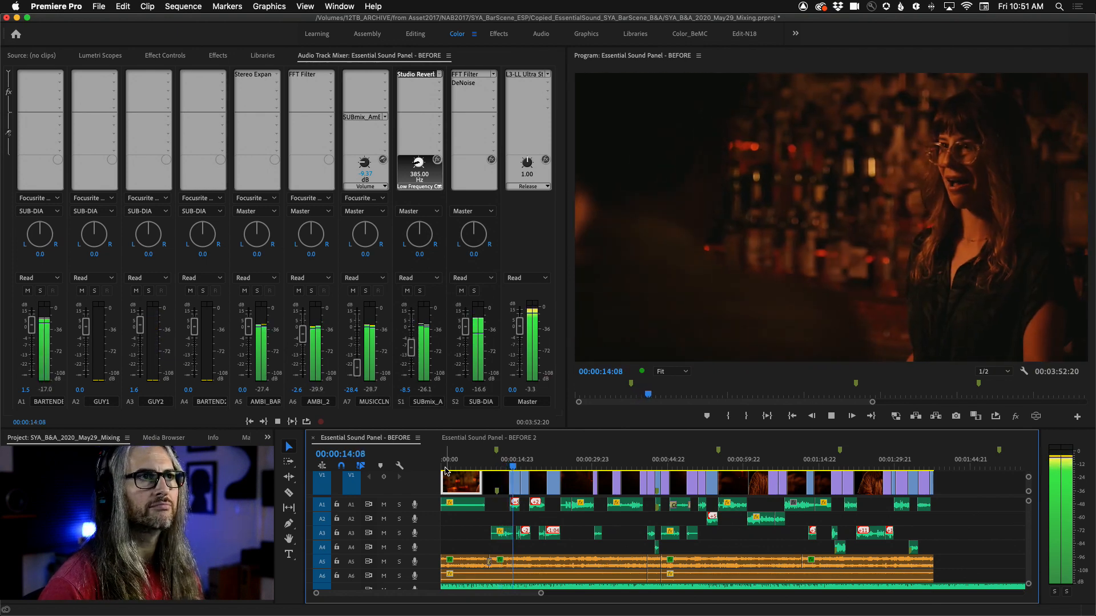
{"action": "key", "text": "space"}
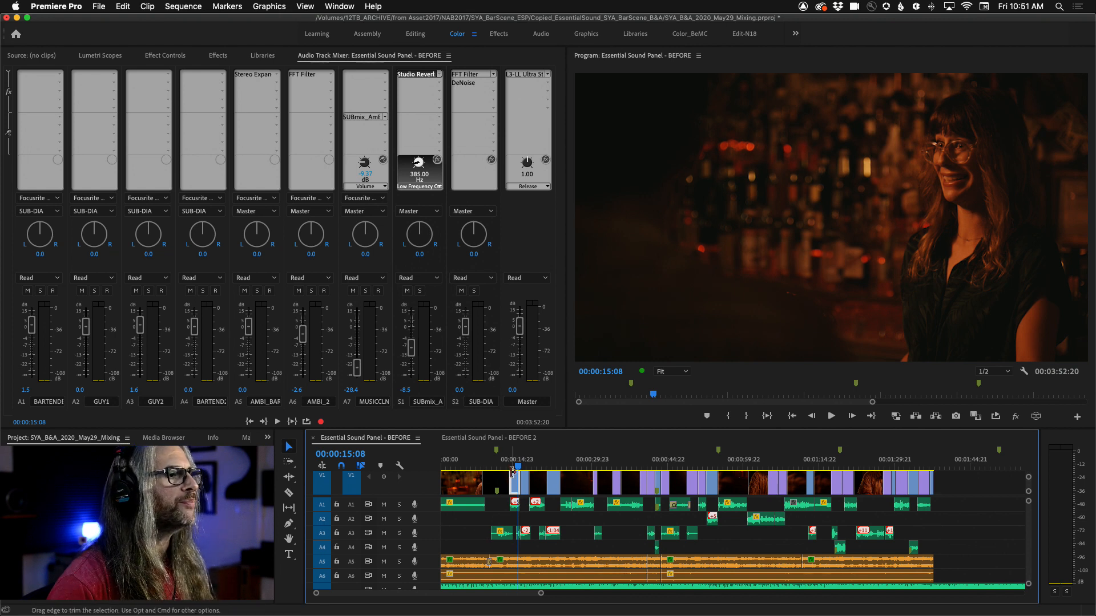
Step: Mute the A7 music track and the S1 submix
{"action": "left_click", "coordinate": [353, 291]}
{"action": "left_click", "coordinate": [407, 291]}
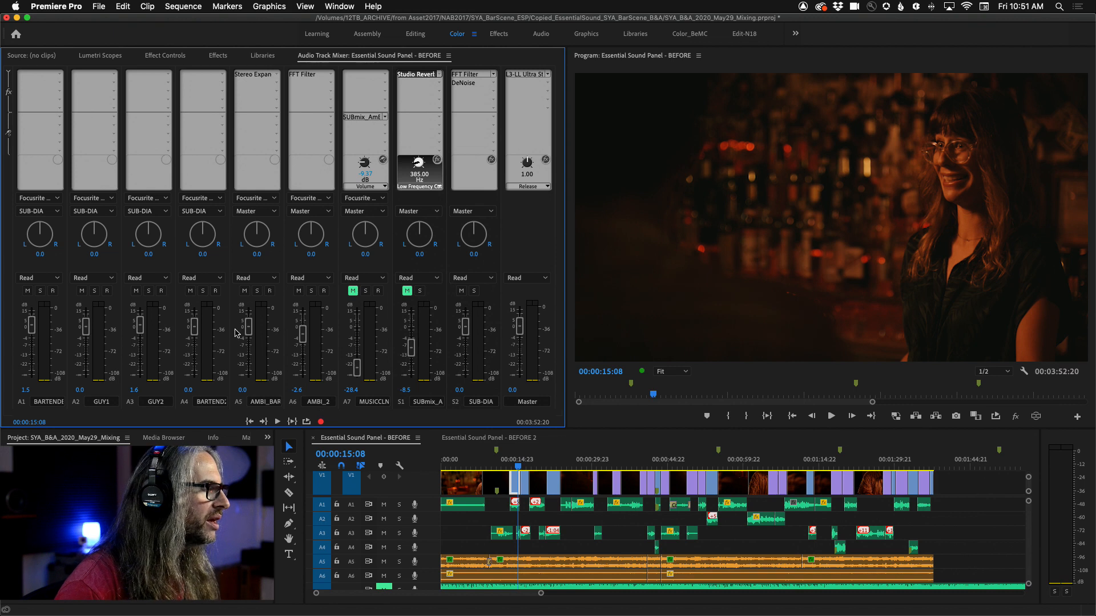
Step: From the sequence start, solo the A5 and A6 ambience tracks and mute the S2 submix
{"action": "left_click", "coordinate": [245, 291]}
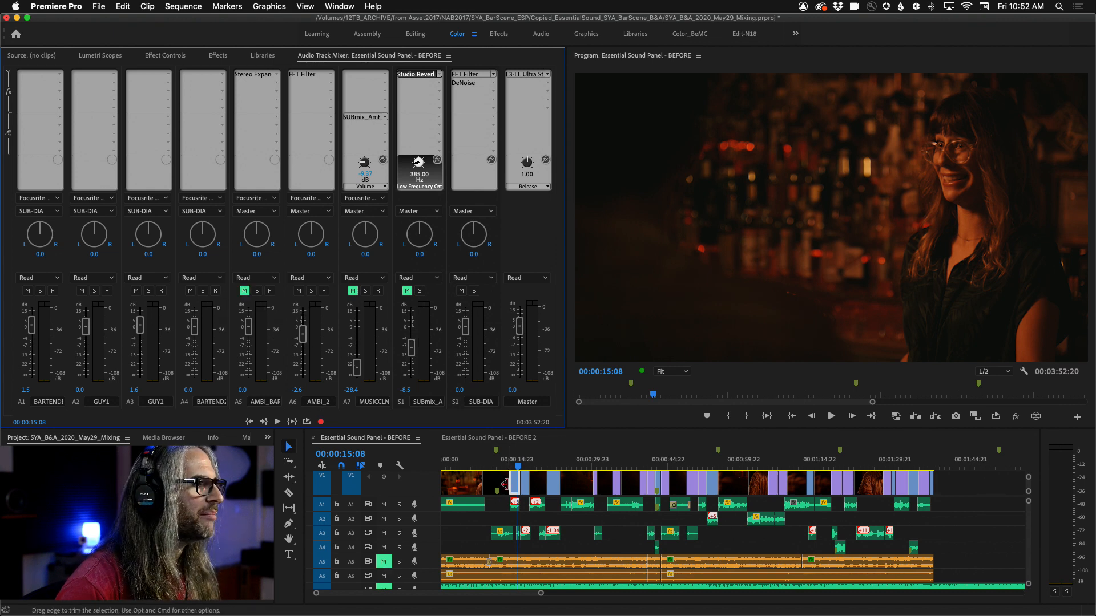
{"action": "key", "text": "Home"}
{"action": "left_click", "coordinate": [243, 291]}
{"action": "left_click", "coordinate": [256, 292]}
{"action": "left_click", "coordinate": [311, 291]}
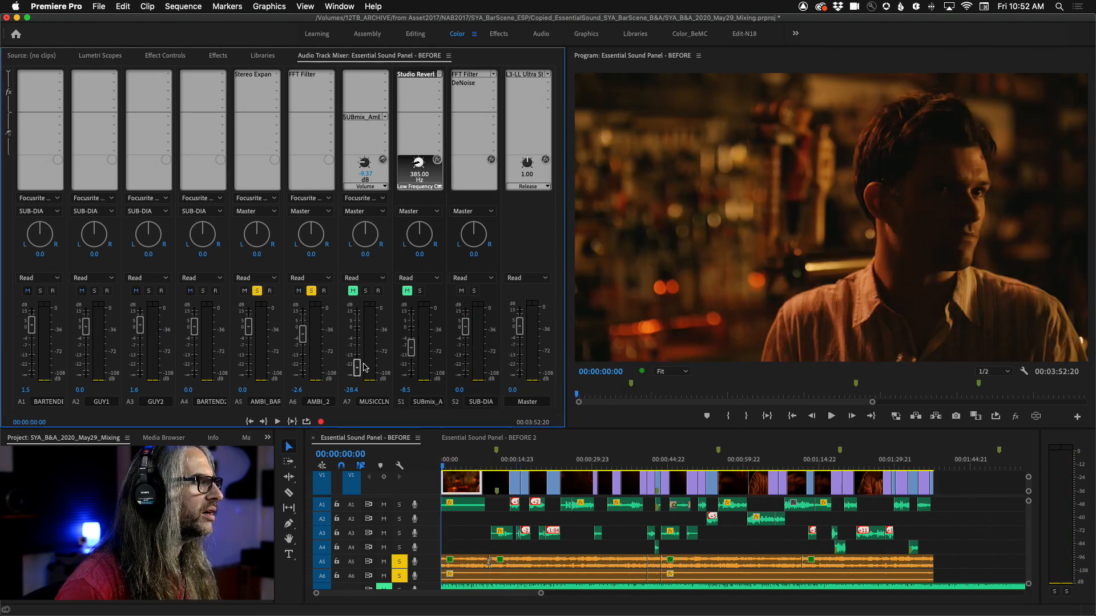
{"action": "left_click", "coordinate": [461, 291]}
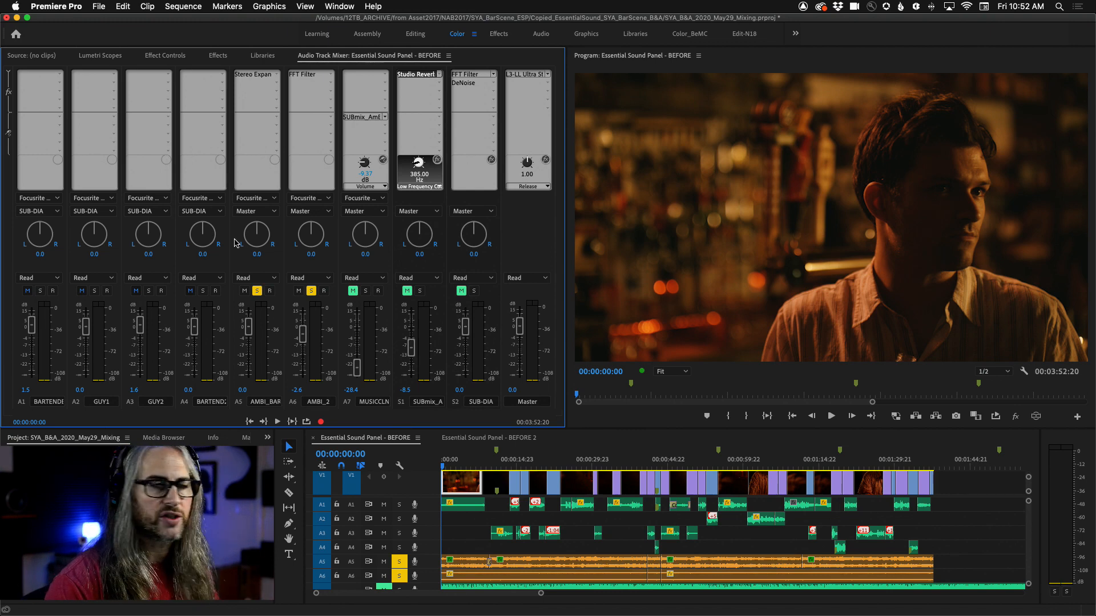
Step: Preview the soloed ambience tracks and unsolo the A6 track
{"action": "key", "text": "space"}
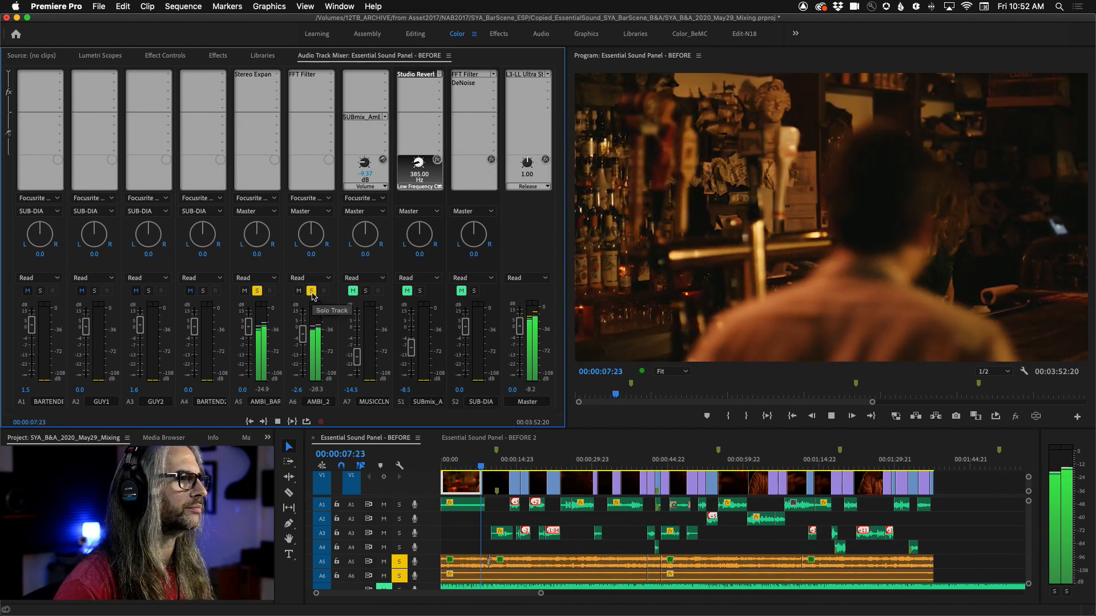
{"action": "key", "text": "space"}
{"action": "left_click", "coordinate": [312, 291]}
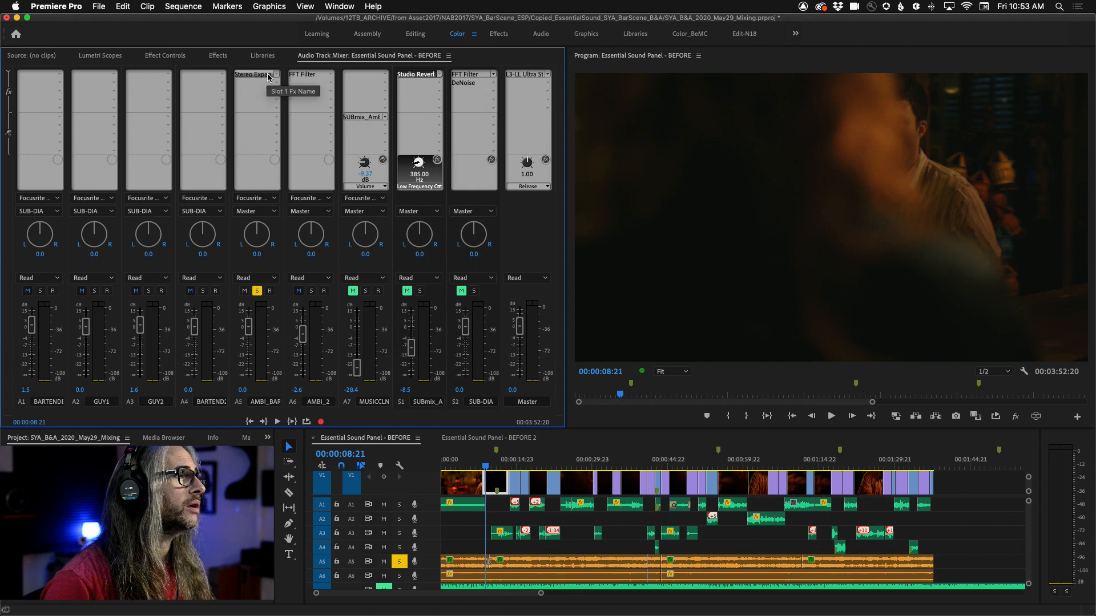
Step: Open the Stereo Expander effect editor on the A5 ambience track
{"action": "left_click", "coordinate": [255, 75]}
{"action": "mouse_move", "coordinate": [317, 172]}
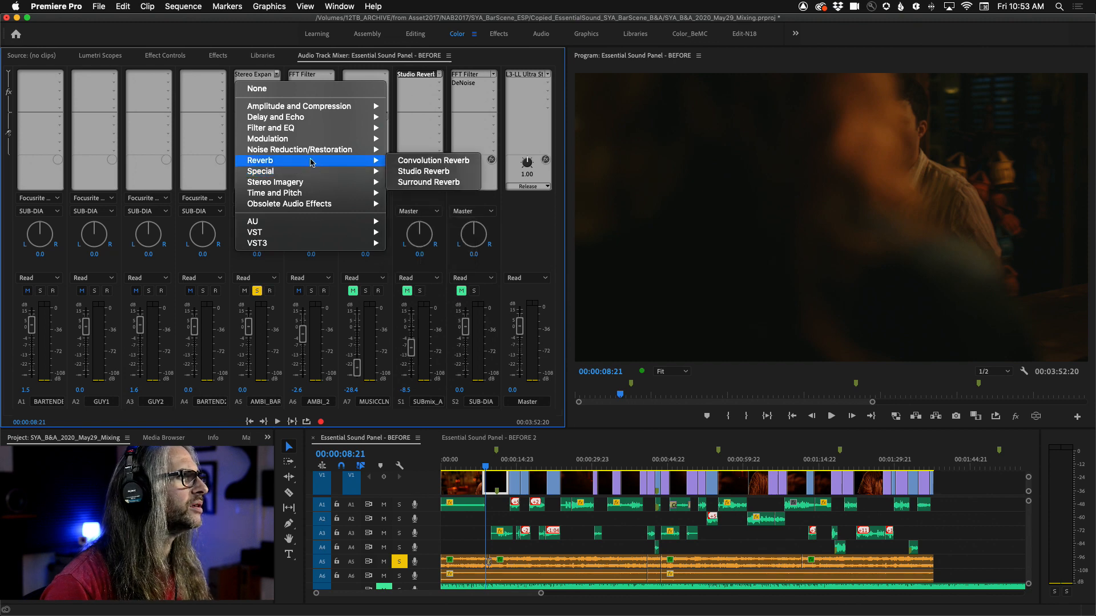
{"action": "mouse_move", "coordinate": [323, 207]}
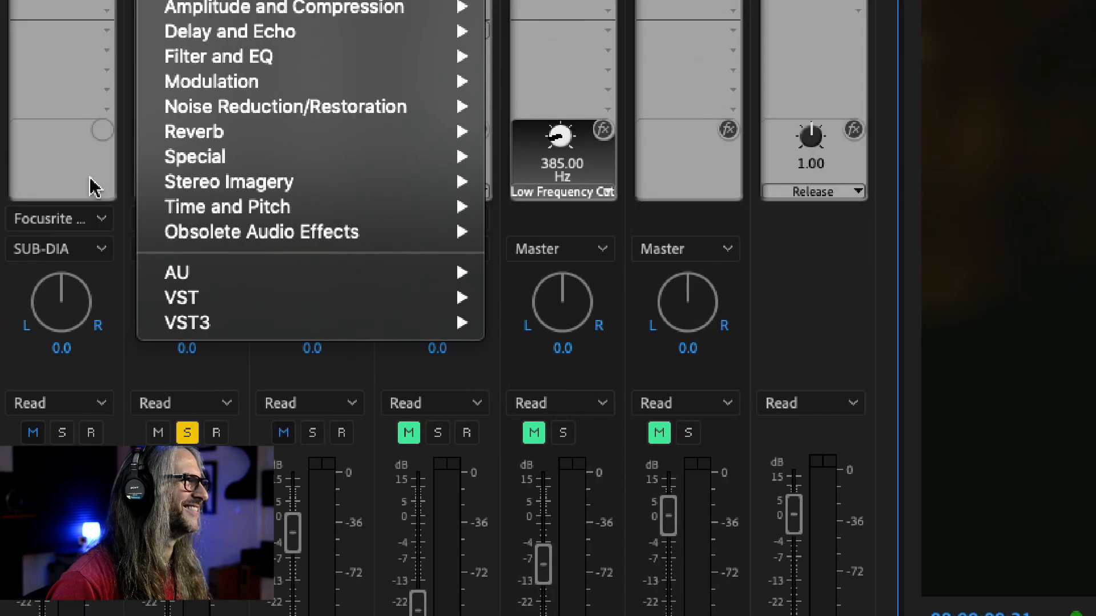
{"action": "mouse_move", "coordinate": [479, 178]}
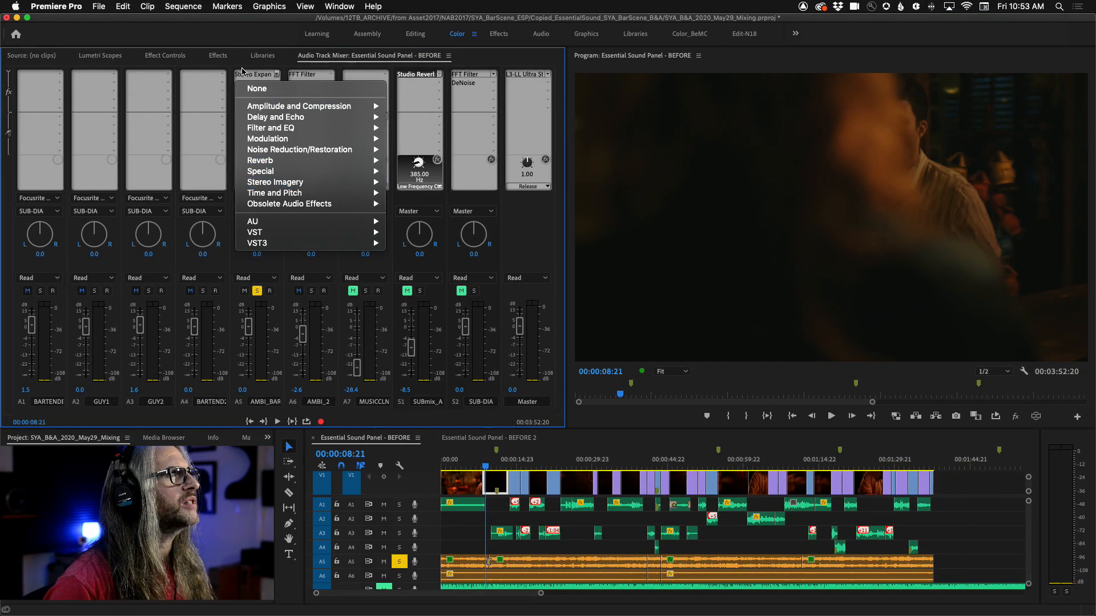
{"action": "double_click", "coordinate": [247, 74]}
{"action": "left_click_drag", "start_coordinate": [537, 265], "coordinate": [535, 181]}
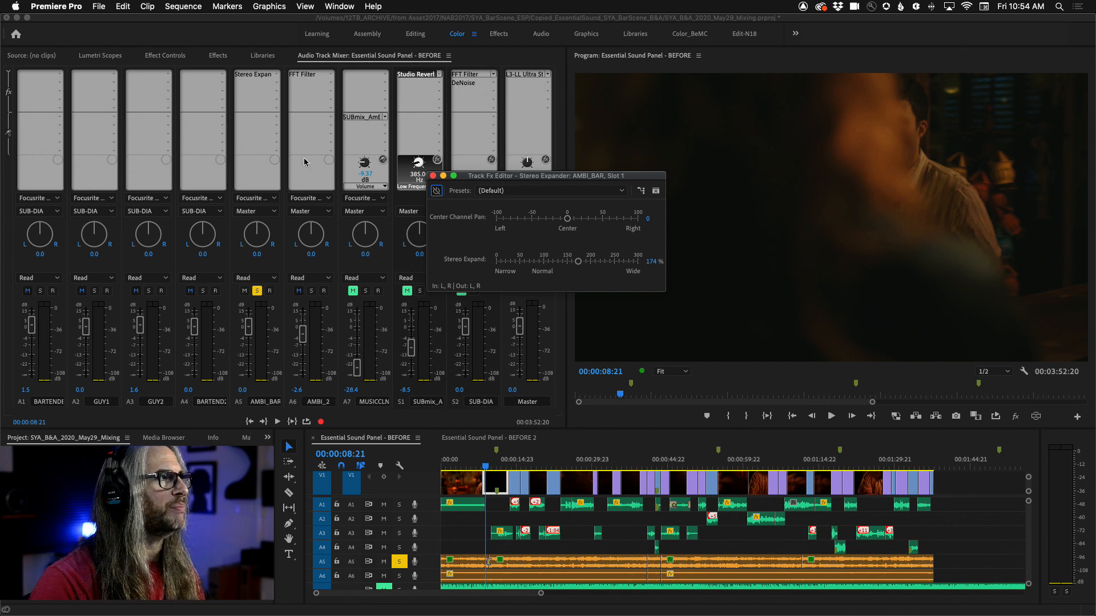
Step: Set the A5 Stereo Expander's Stereo Expand to 100%
{"action": "left_click", "coordinate": [265, 74]}
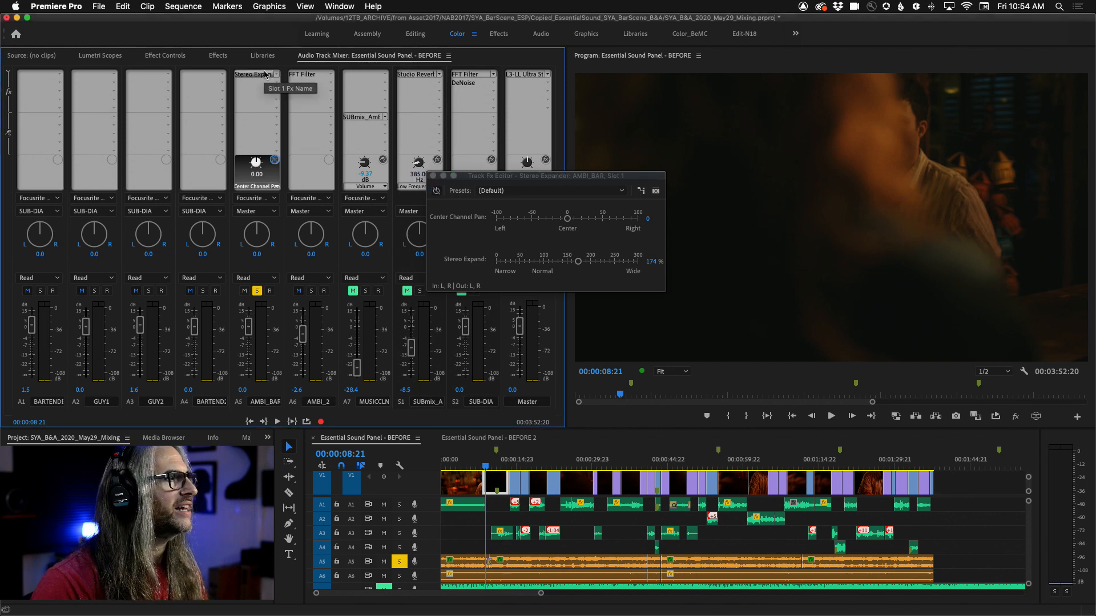
{"action": "left_click", "coordinate": [274, 161]}
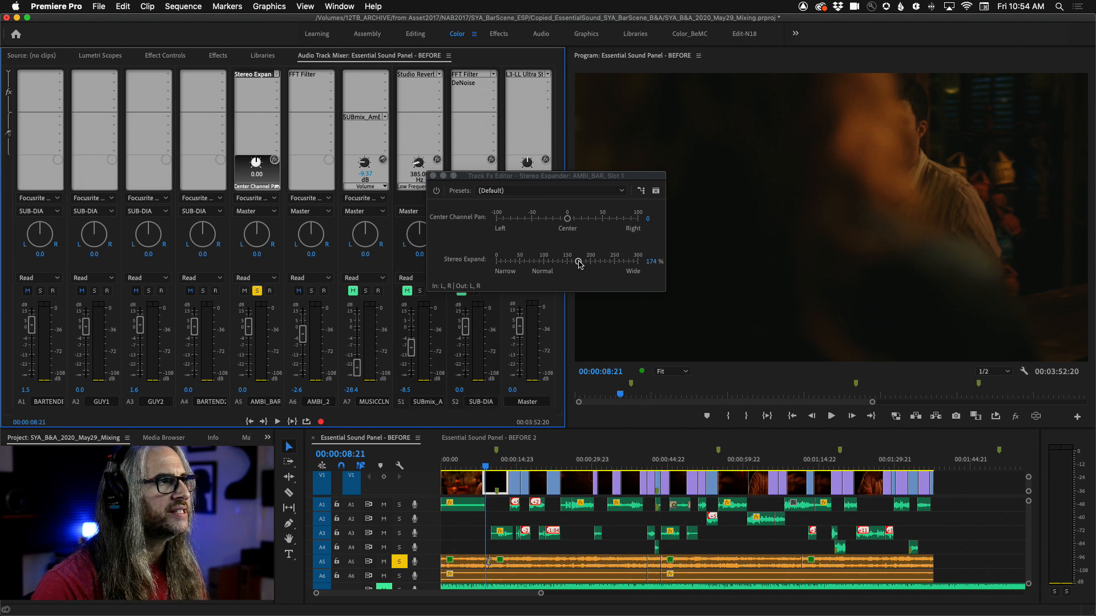
{"action": "left_click_drag", "start_coordinate": [578, 262], "coordinate": [543, 264]}
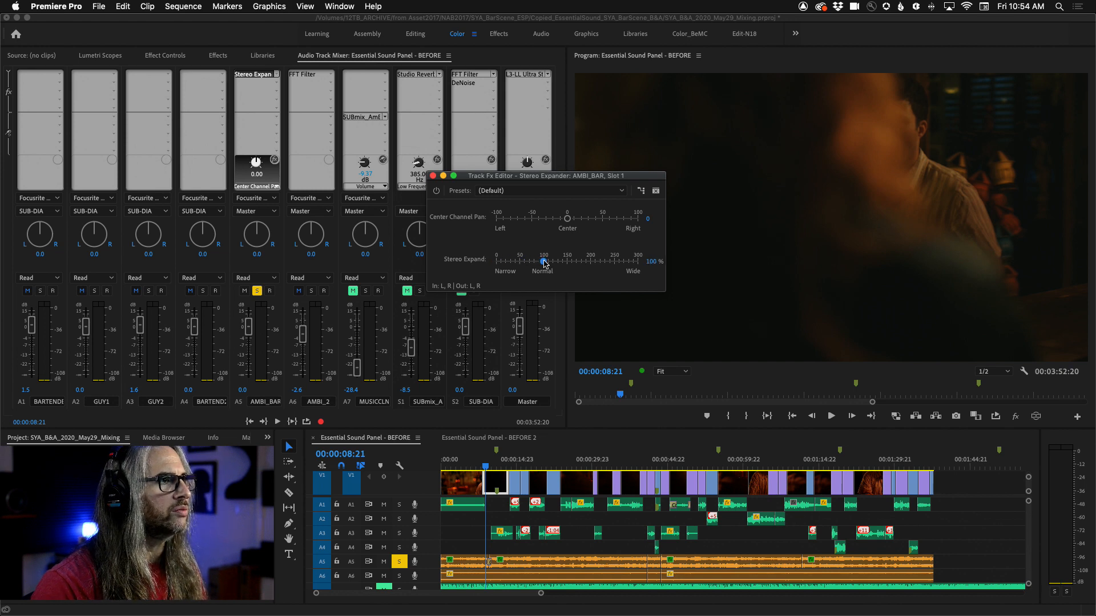
Step: Move the editor up and, while playing, sweep Stereo Expand up to 214% and back down to 0%
{"action": "left_click_drag", "start_coordinate": [505, 171], "coordinate": [463, 98]}
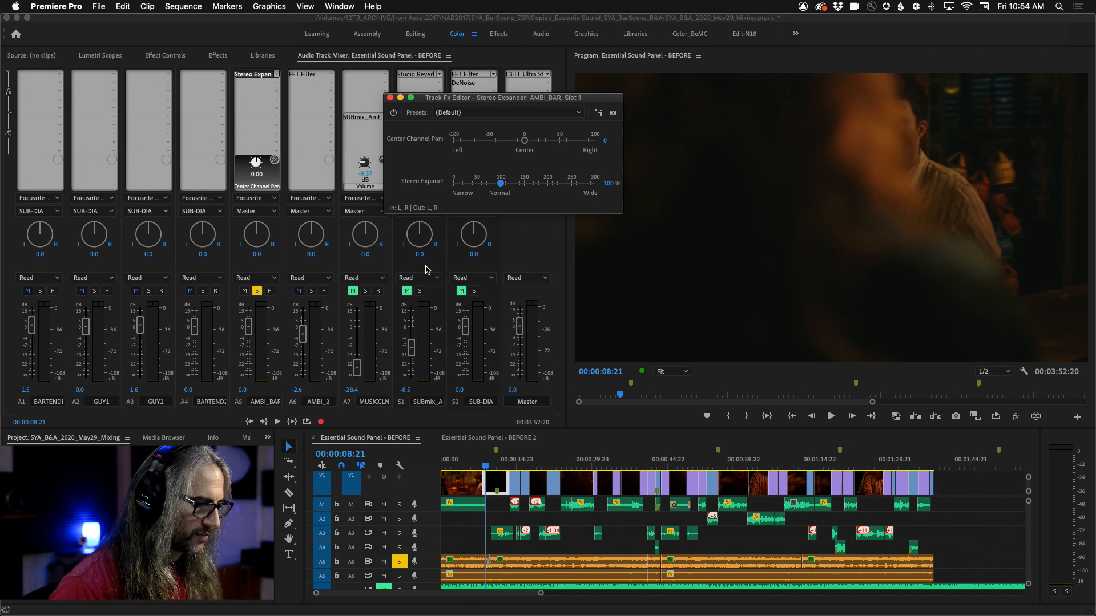
{"action": "key", "text": "space"}
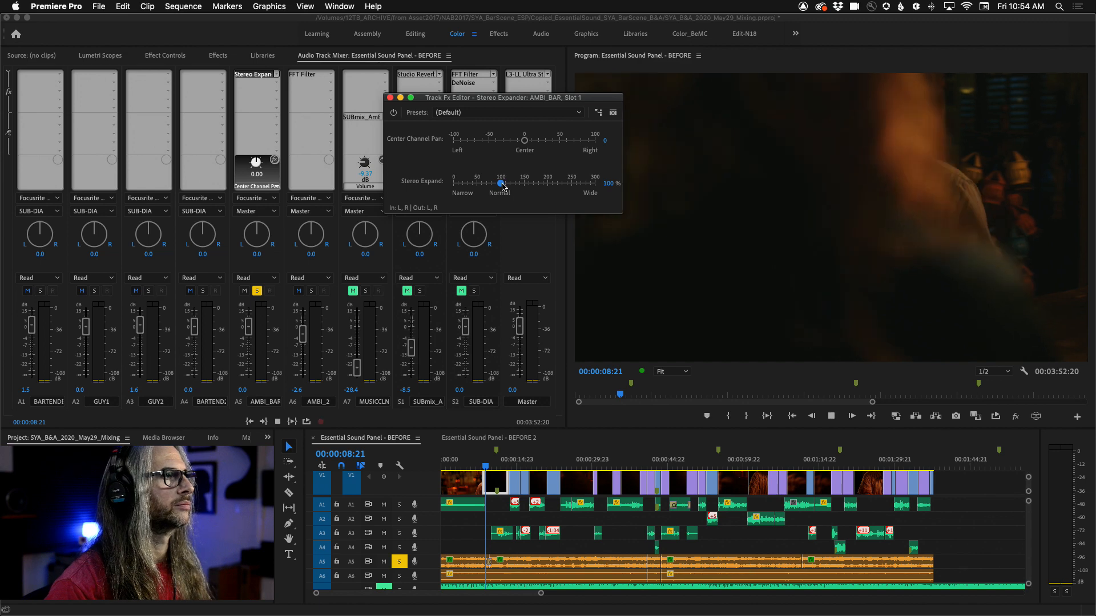
{"action": "left_click_drag", "start_coordinate": [502, 185], "coordinate": [454, 187]}
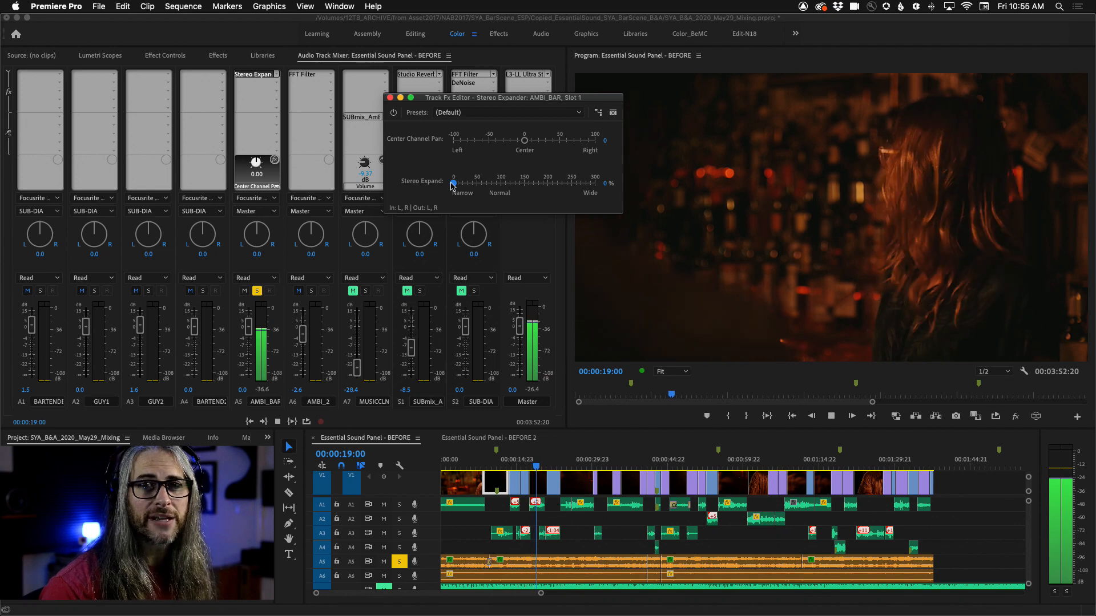
{"action": "left_click_drag", "start_coordinate": [452, 185], "coordinate": [553, 181]}
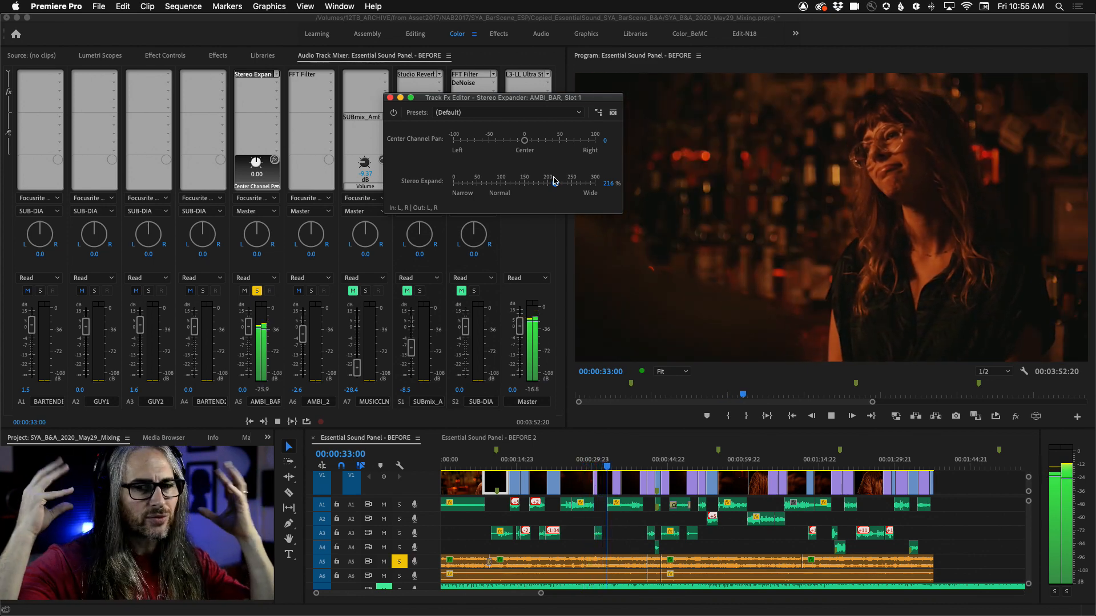
{"action": "left_click_drag", "start_coordinate": [556, 183], "coordinate": [425, 186]}
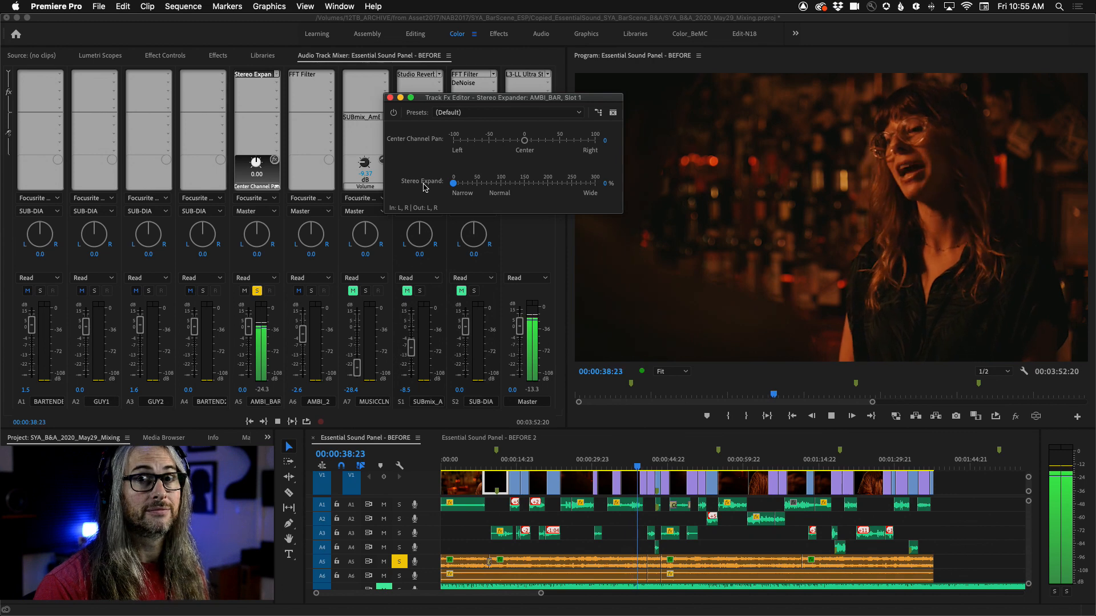
Step: While playing, set the A5 Stereo Expander's Stereo Expand to about 174% and close the effect editor
{"action": "left_click_drag", "start_coordinate": [450, 183], "coordinate": [539, 180]}
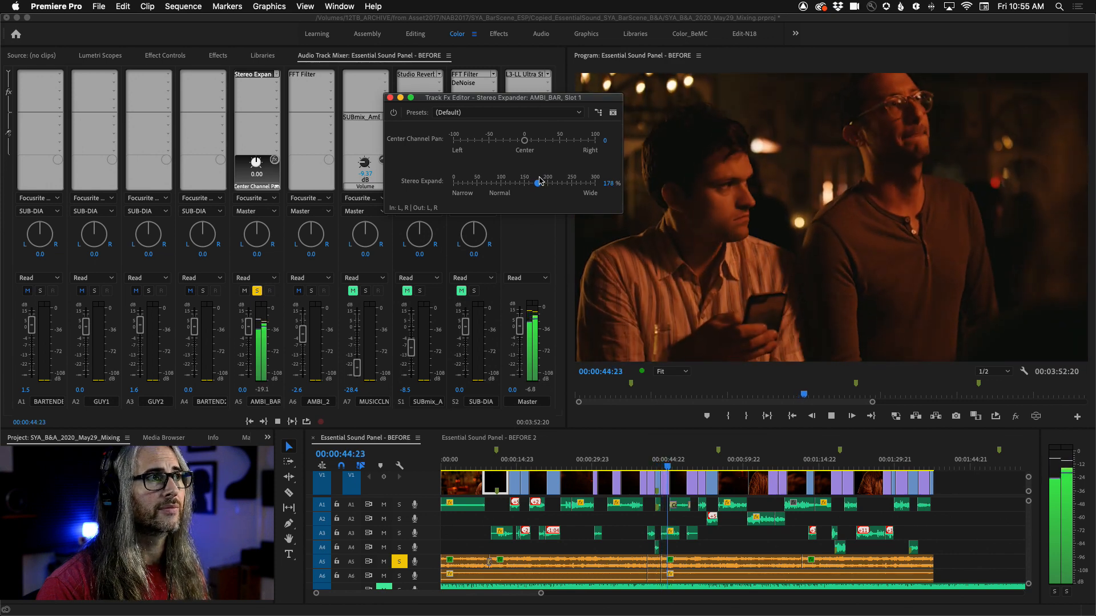
{"action": "key", "text": "space"}
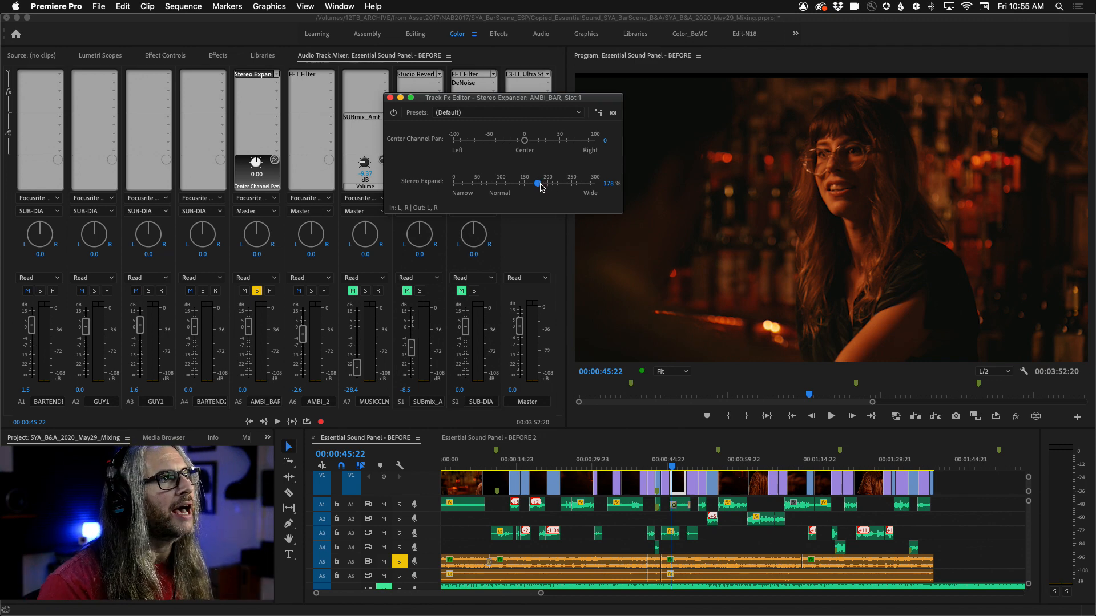
{"action": "left_click_drag", "start_coordinate": [540, 187], "coordinate": [540, 187]}
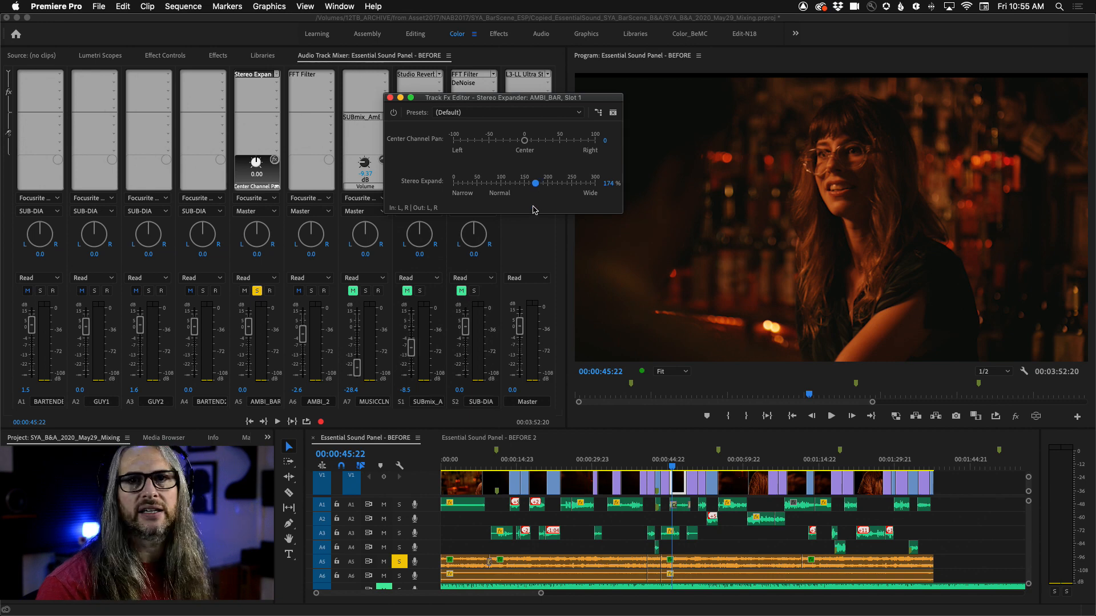
{"action": "left_click", "coordinate": [390, 98]}
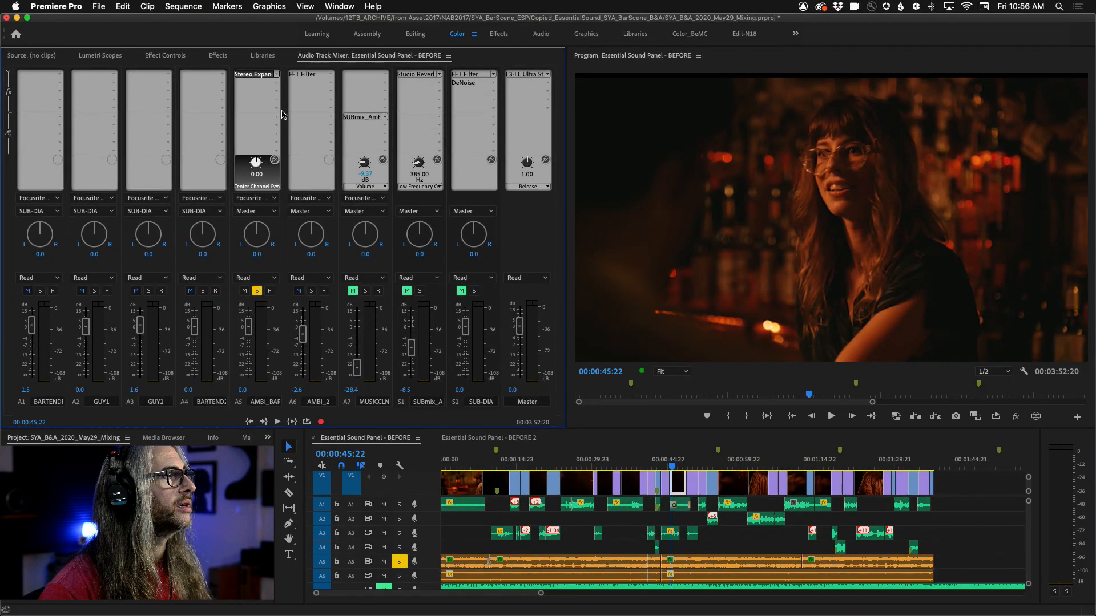
Step: Assign the A5 ambience track's send to the SUBmix_AmB submix, then unmute and solo that reverb submix
{"action": "left_click", "coordinate": [276, 119]}
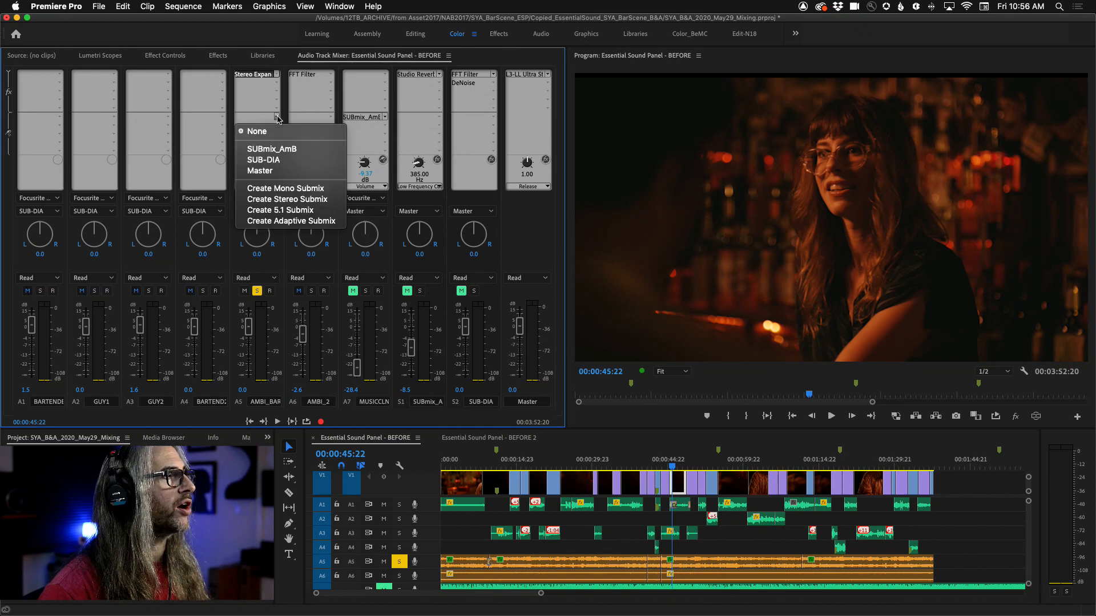
{"action": "left_click", "coordinate": [320, 148]}
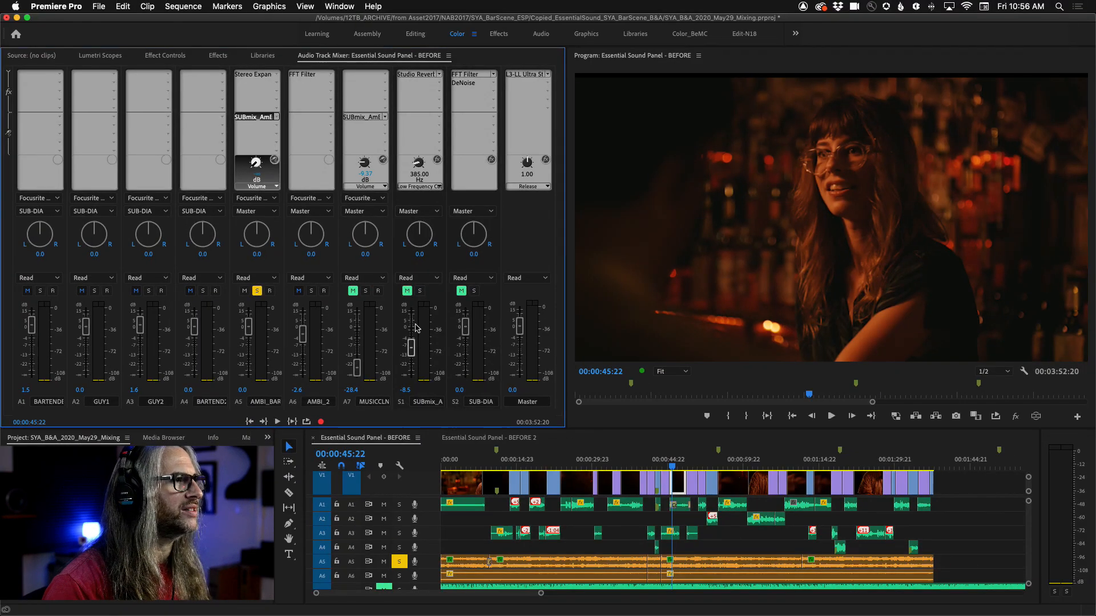
{"action": "left_click", "coordinate": [407, 291]}
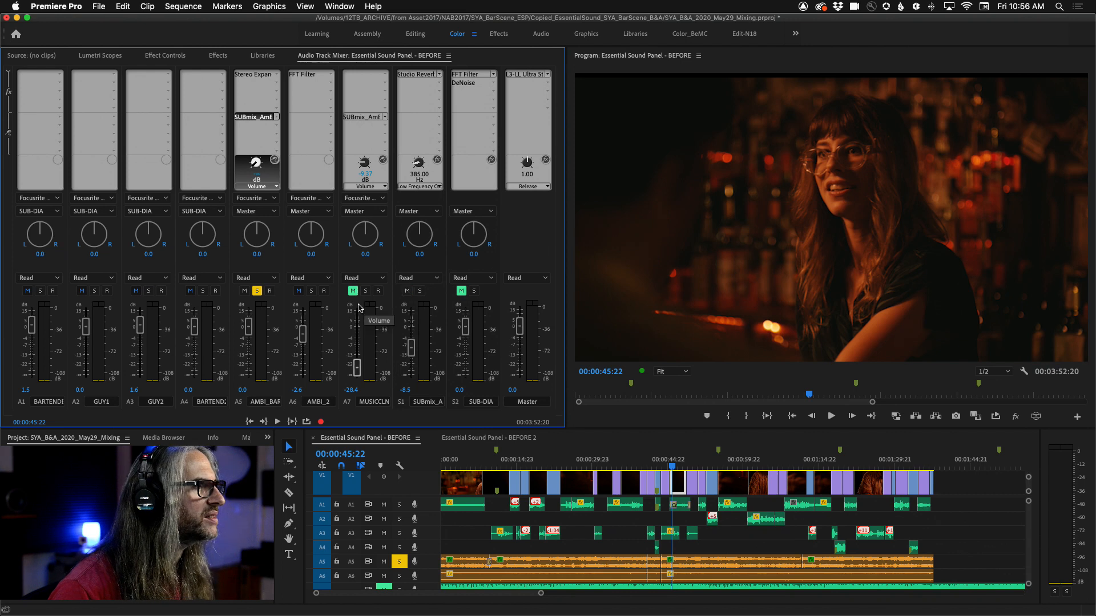
{"action": "left_click", "coordinate": [420, 291]}
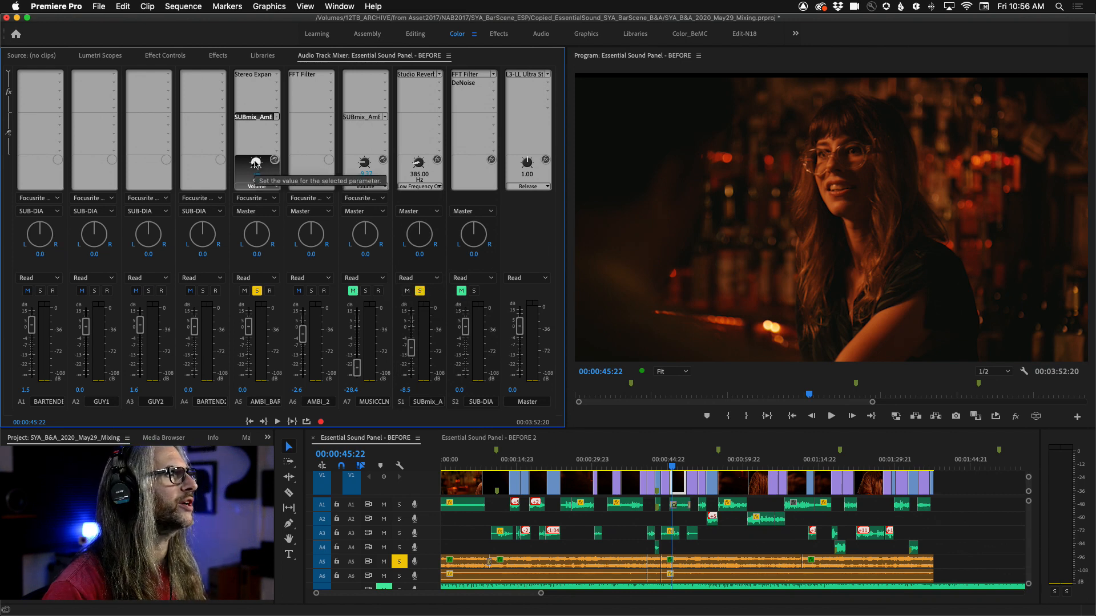
Step: During playback, adjust the A5 send level to the reverb submix, settling around -11.70 dB
{"action": "key", "text": "space"}
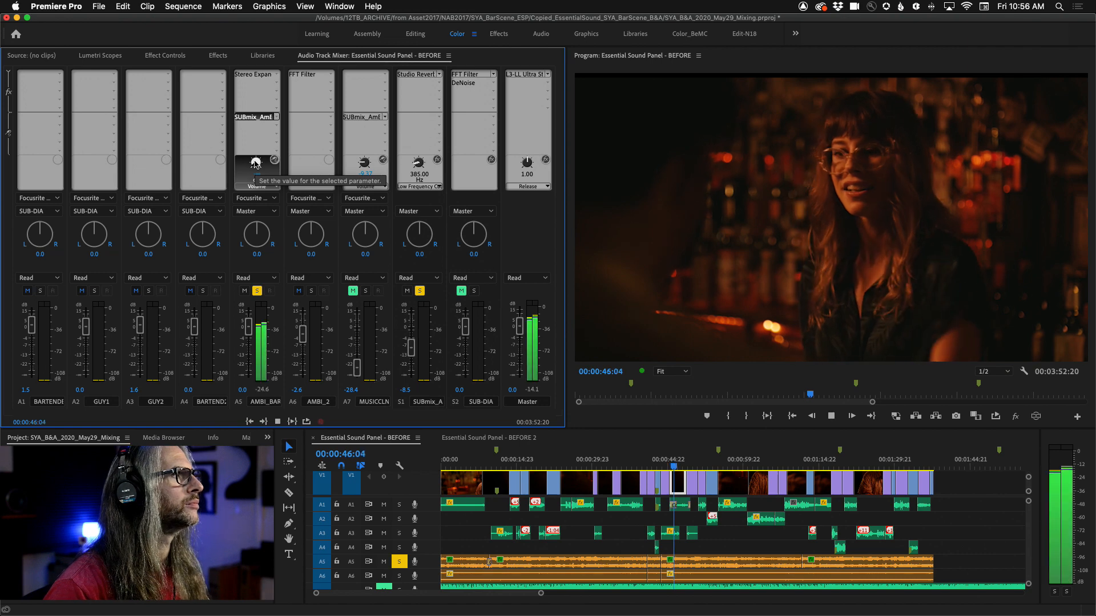
{"action": "left_click_drag", "start_coordinate": [259, 164], "coordinate": [324, 160]}
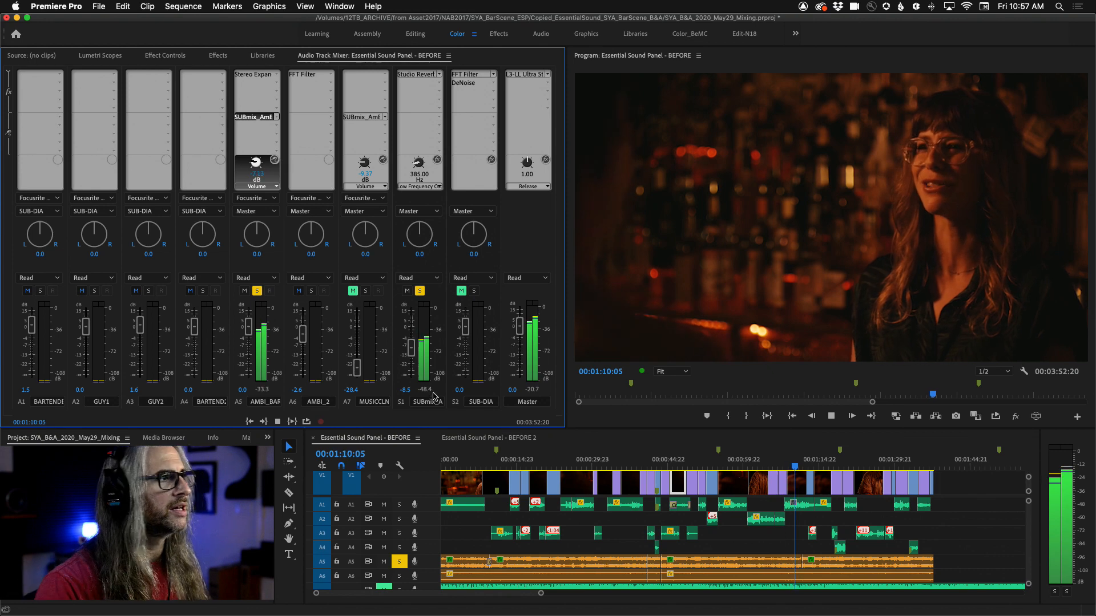
{"action": "key", "text": "space"}
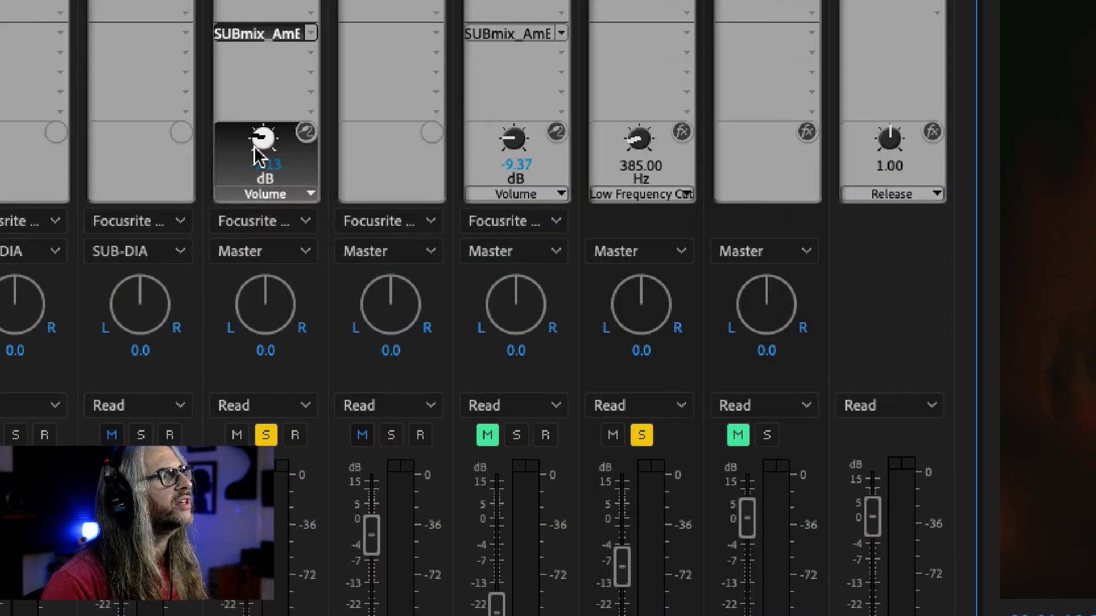
{"action": "left_click_drag", "start_coordinate": [257, 138], "coordinate": [319, 146]}
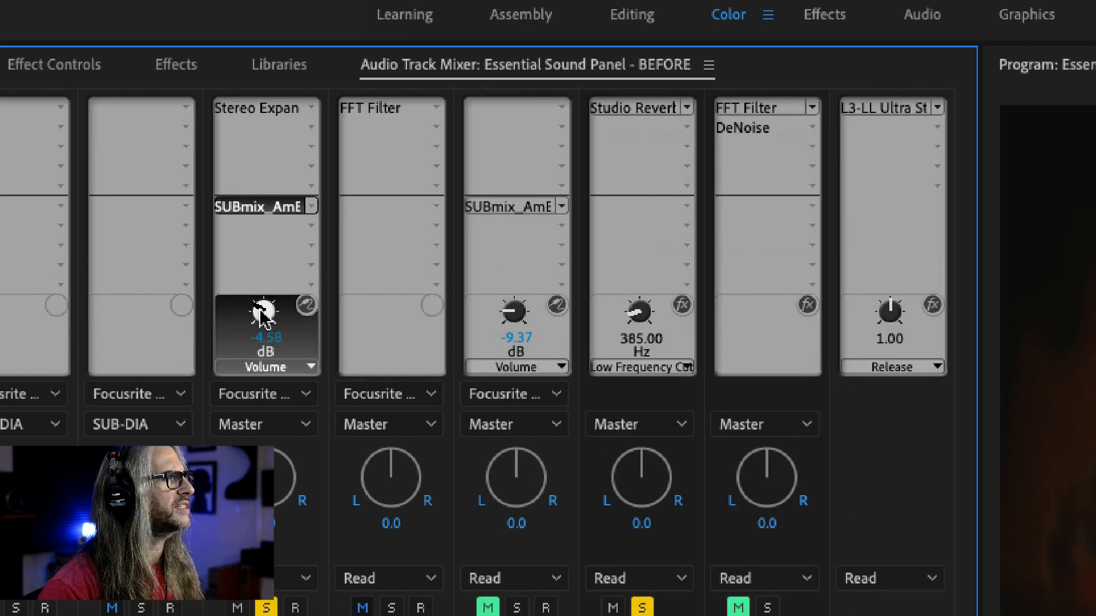
{"action": "left_click_drag", "start_coordinate": [261, 22], "coordinate": [295, 22]}
{"action": "left_click_drag", "start_coordinate": [415, 317], "coordinate": [333, 330]}
{"action": "left_click_drag", "start_coordinate": [149, 330], "coordinate": [421, 335]}
{"action": "left_click_drag", "start_coordinate": [75, 308], "coordinate": [0, 306]}
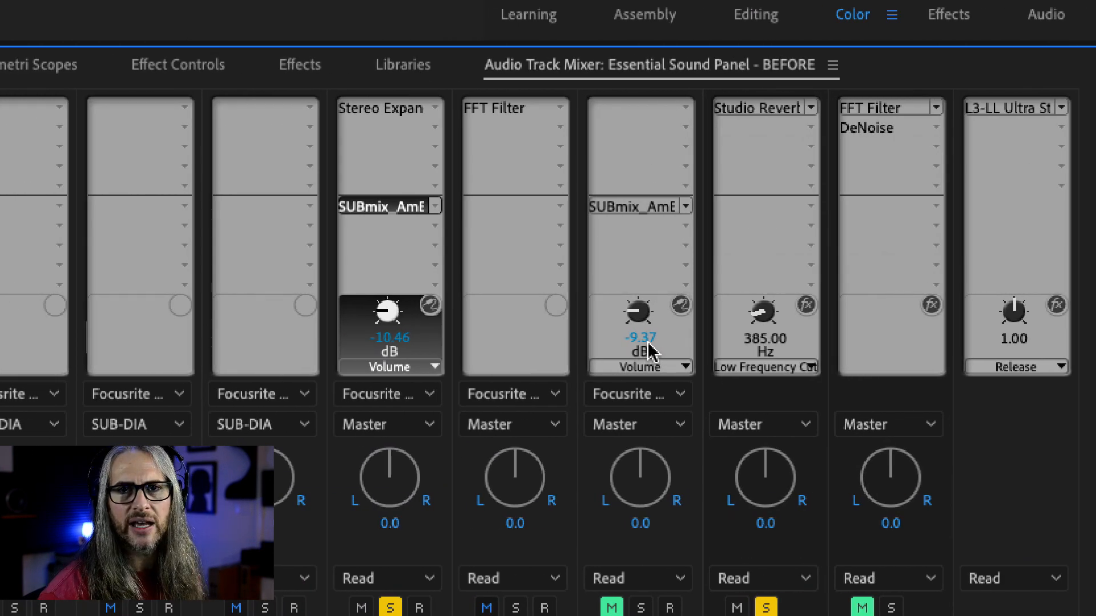
{"action": "left_click_drag", "start_coordinate": [383, 312], "coordinate": [376, 313]}
Step: Toggle the A5 send's pre/post-fader setting and raise the send level to about -5.04 dB while playing
{"action": "key", "text": "space"}
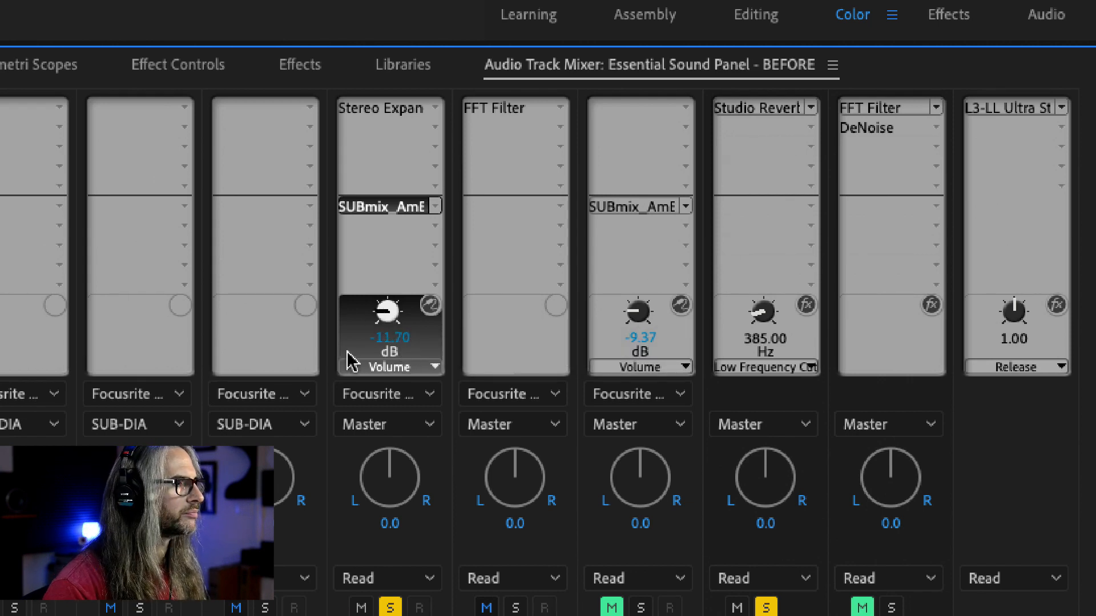
{"action": "left_click", "coordinate": [430, 306]}
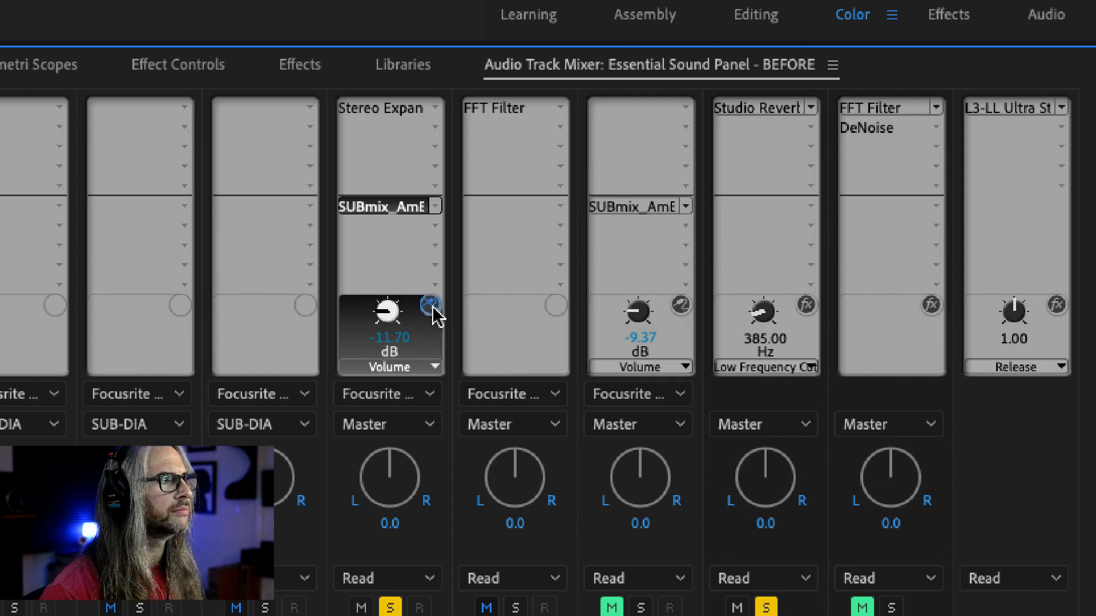
{"action": "left_click_drag", "start_coordinate": [379, 311], "coordinate": [429, 322]}
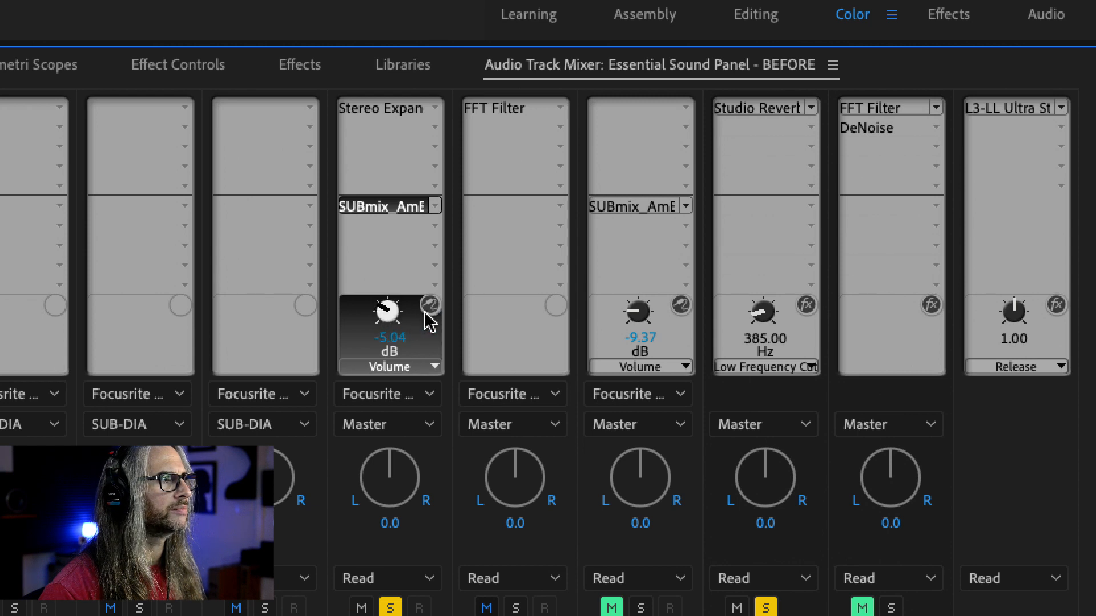
{"action": "left_click", "coordinate": [428, 308]}
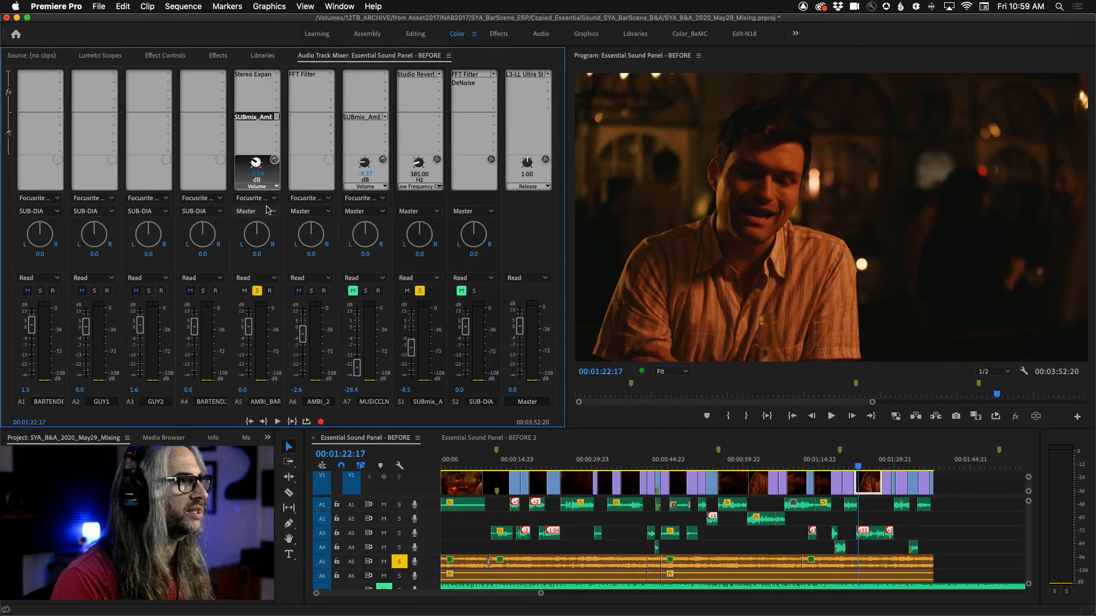
Step: Unsolo the A5 ambience track and the reverb submix
{"action": "left_click", "coordinate": [256, 291]}
{"action": "left_click", "coordinate": [420, 291]}
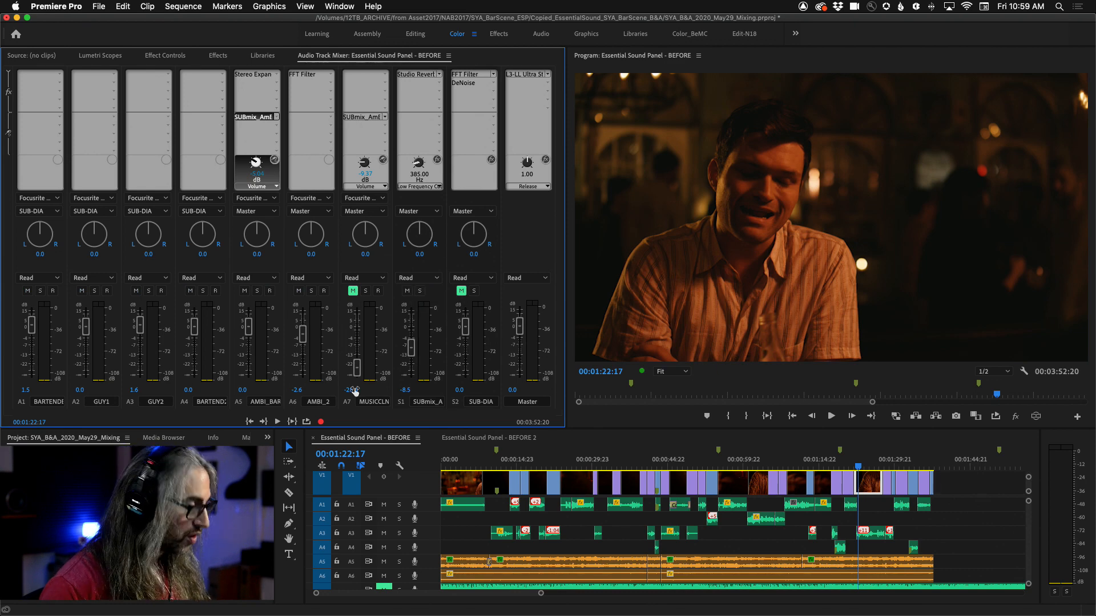
Step: Switch to Adobe Audition and place the playhead near 00:00:24 in the multitrack session
{"action": "key", "text": "super+Tab"}
{"action": "key", "text": "super+Tab"}
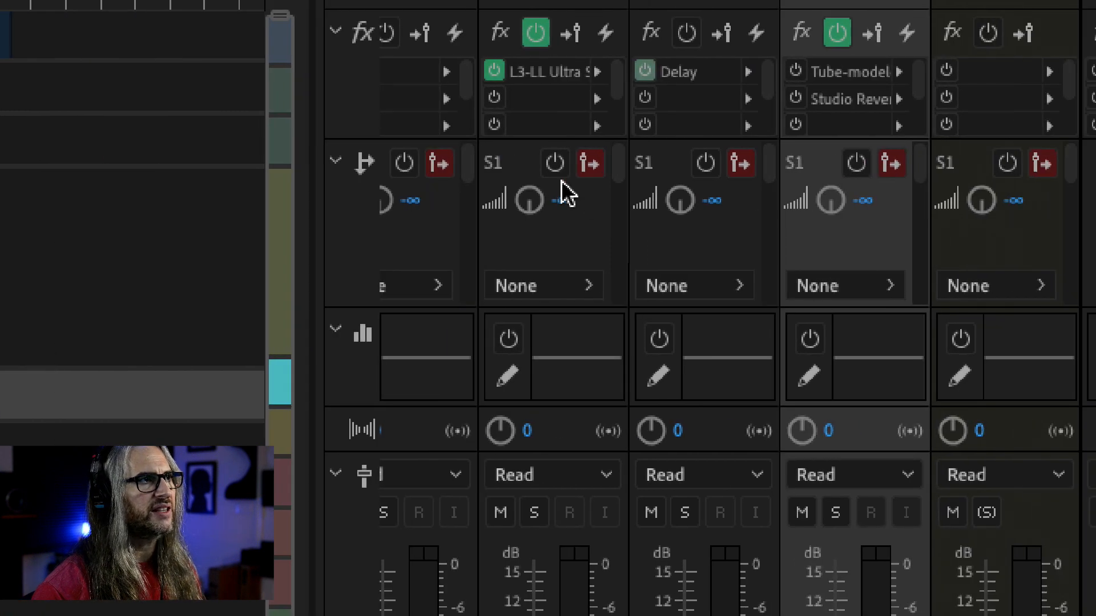
{"action": "left_click", "coordinate": [594, 169]}
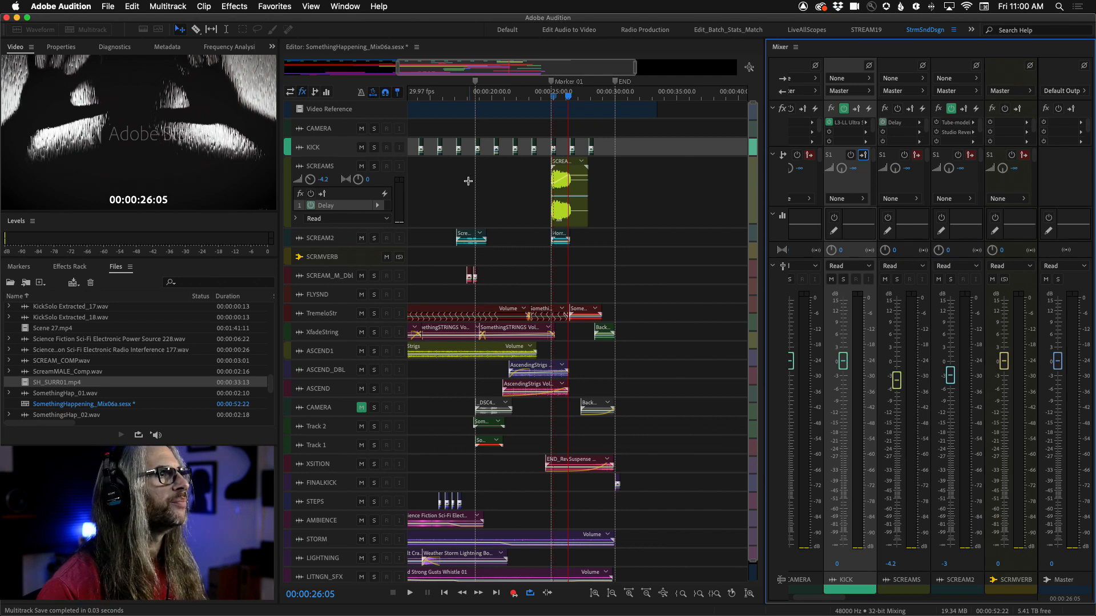
{"action": "left_click", "coordinate": [549, 96]}
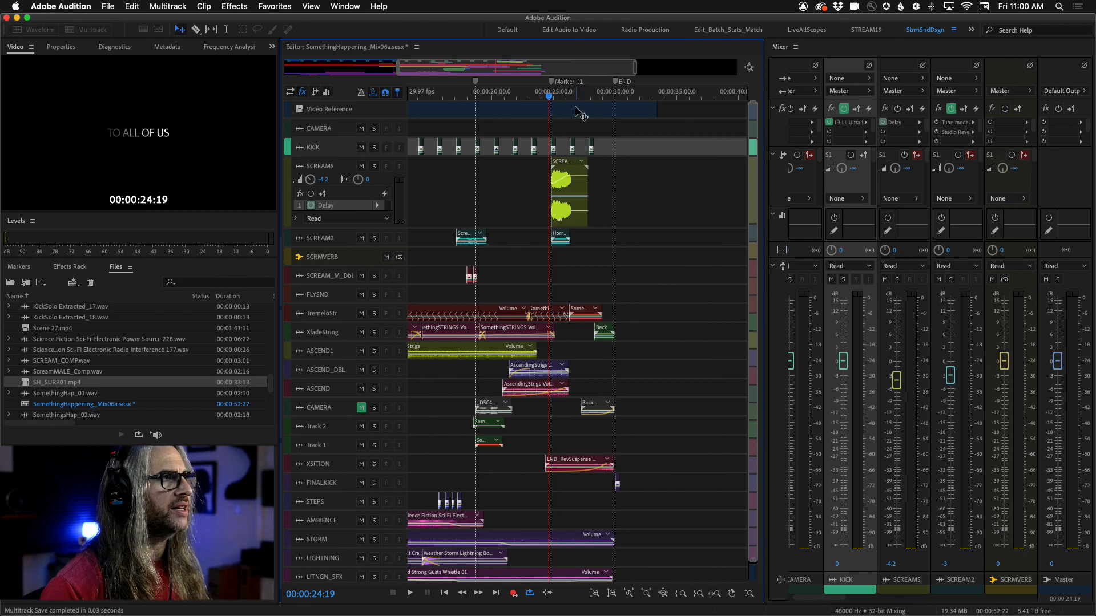
Step: Mute and solo the SCREAMS track and preview the scream section with repeated playback
{"action": "left_click", "coordinate": [361, 169]}
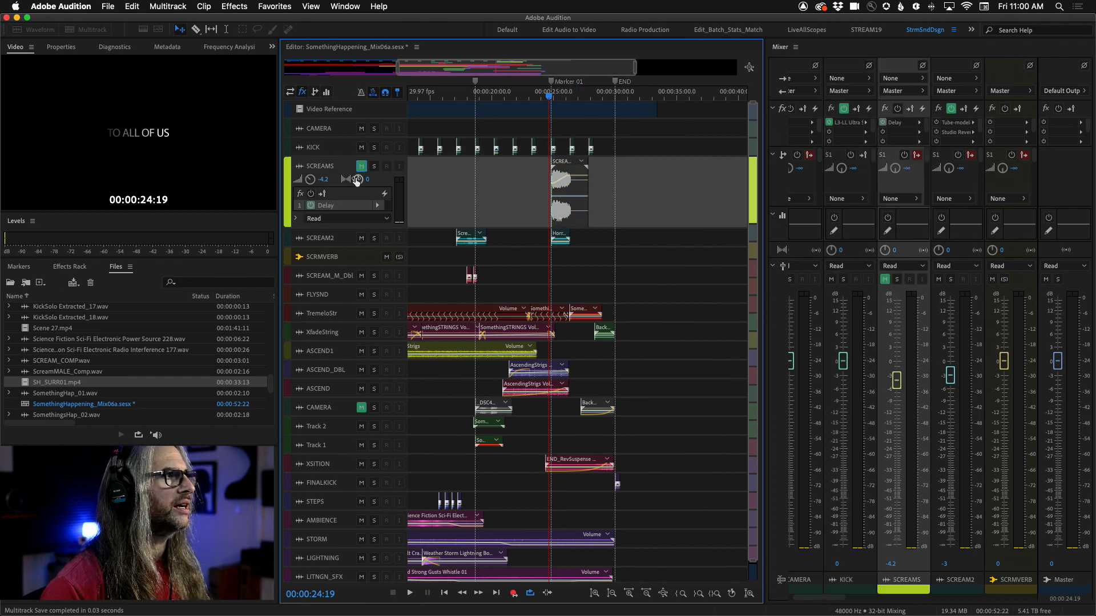
{"action": "left_click", "coordinate": [373, 167]}
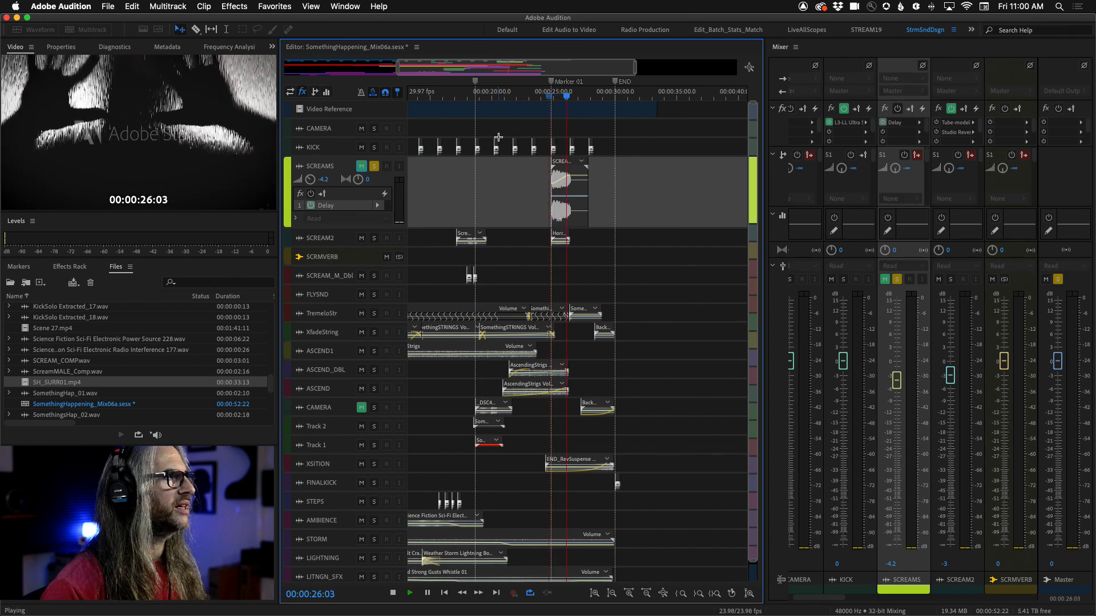
{"action": "key", "text": "space"}
{"action": "key", "text": "j"}
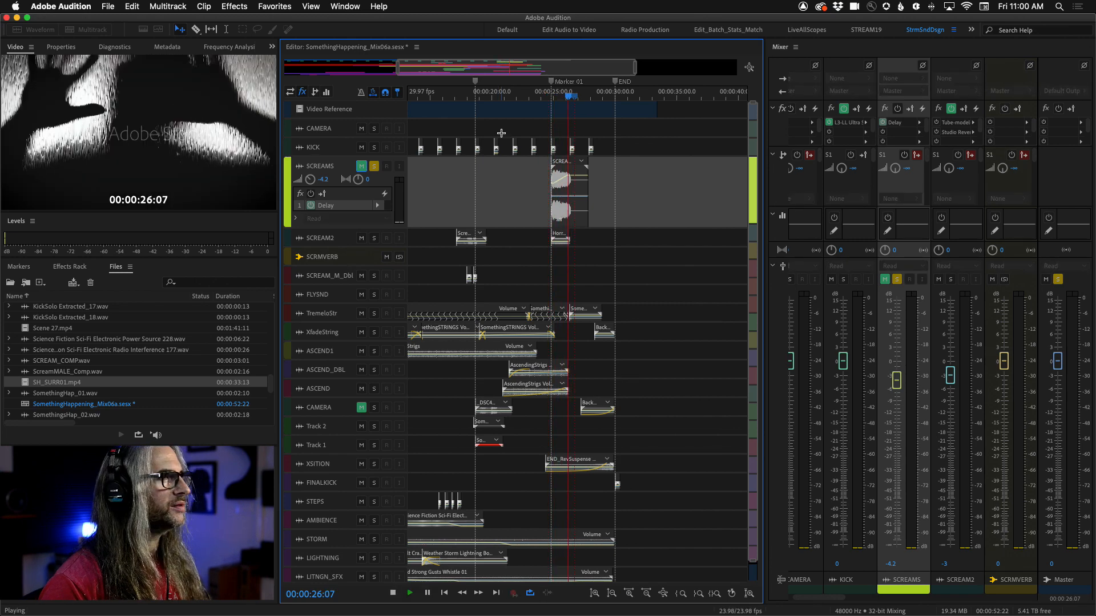
{"action": "key", "text": "l"}
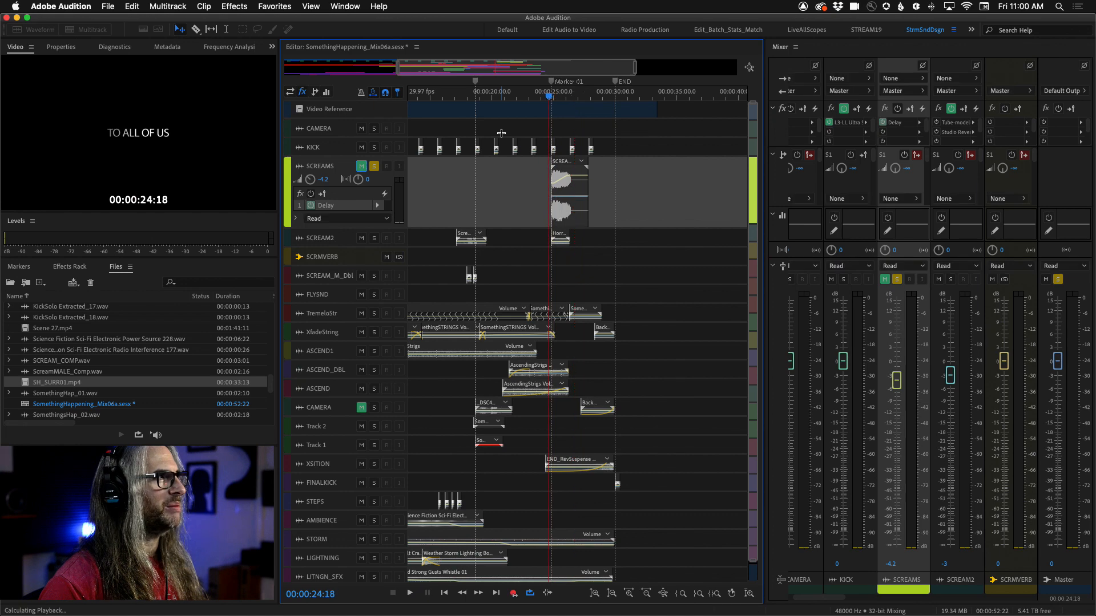
{"action": "key", "text": "space"}
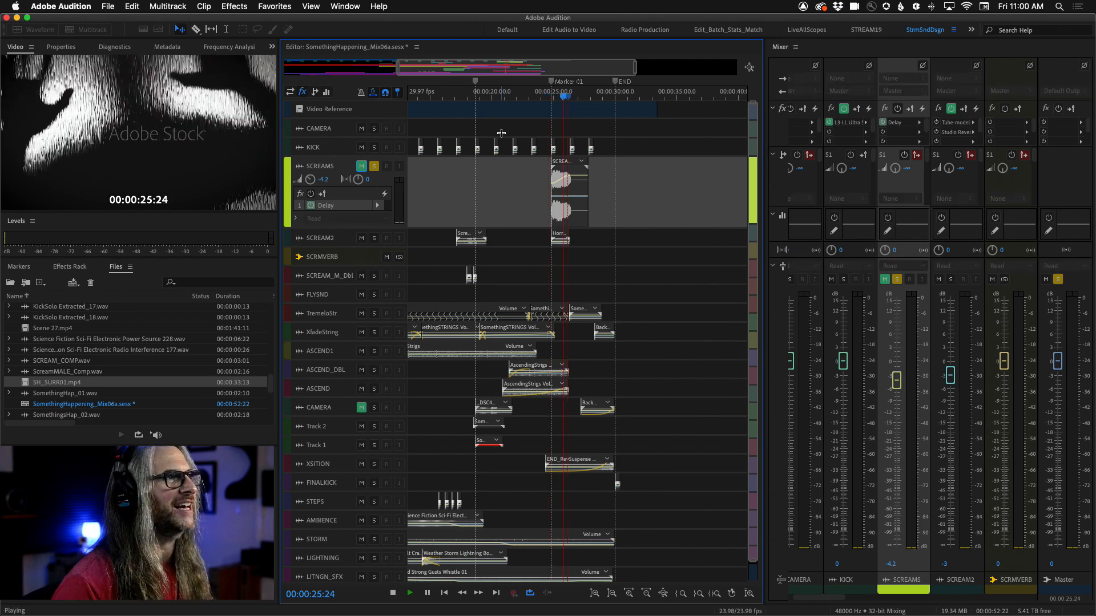
{"action": "key", "text": "space"}
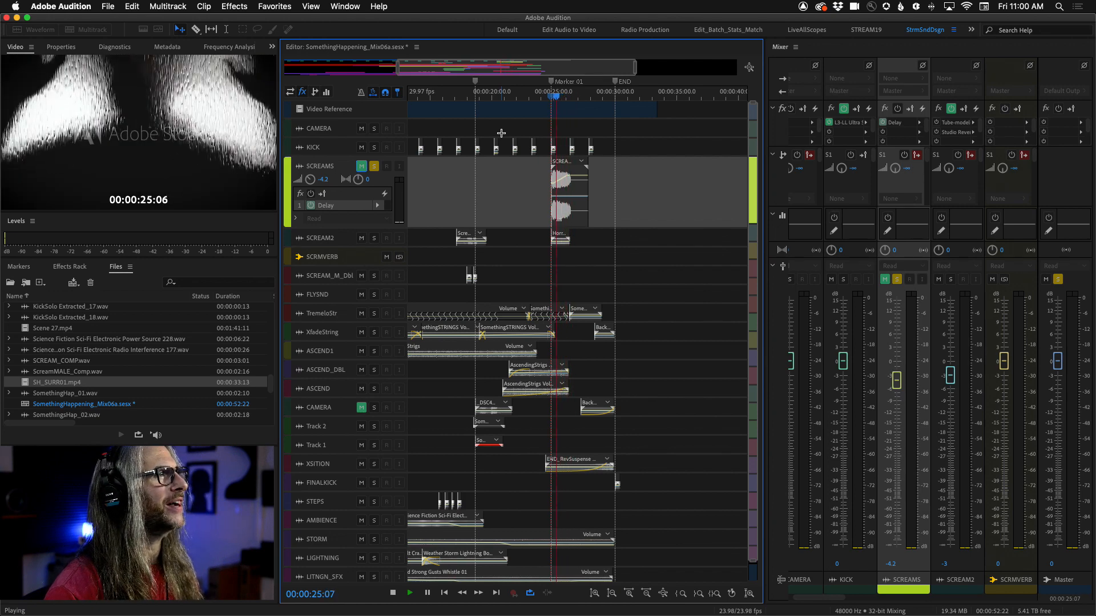
{"action": "key", "text": "space"}
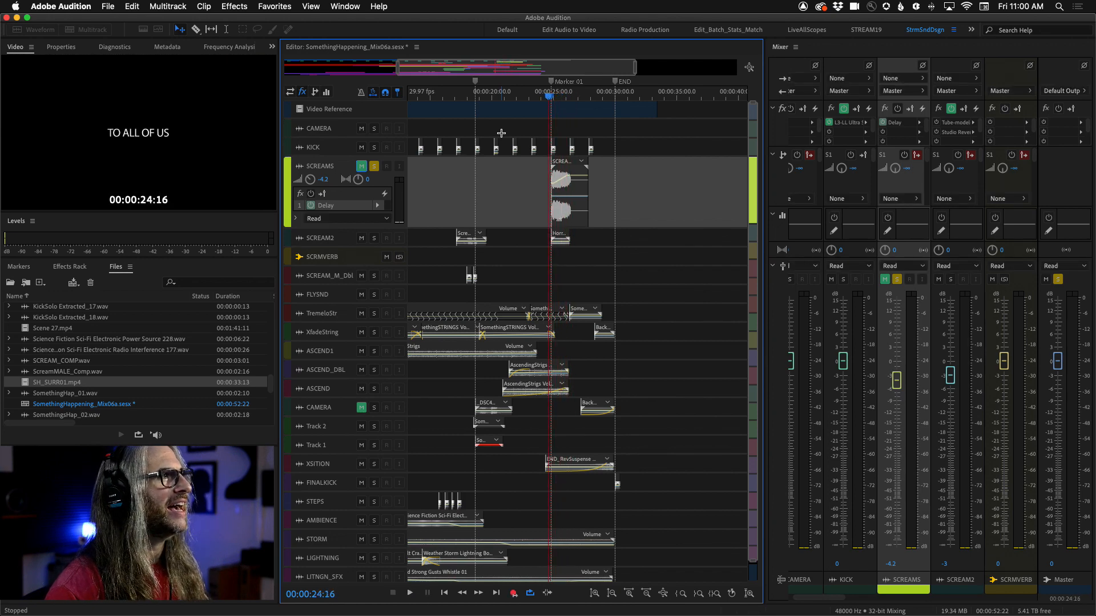
Step: Unmute the SCREAMS track and preview the soloed scream section again
{"action": "left_click", "coordinate": [362, 168]}
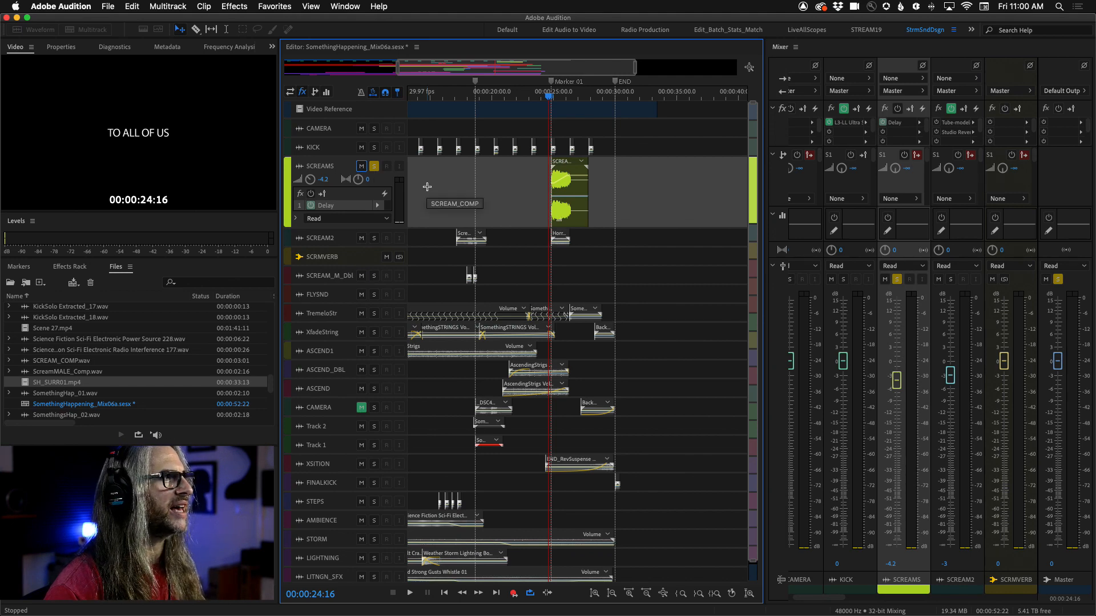
{"action": "key", "text": "space"}
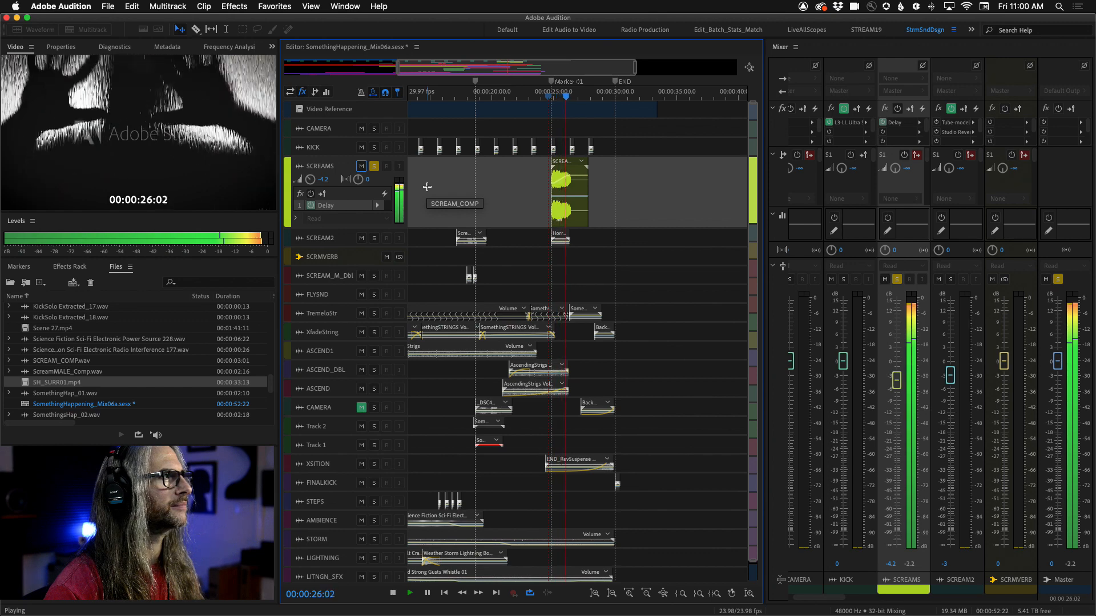
{"action": "key", "text": "j"}
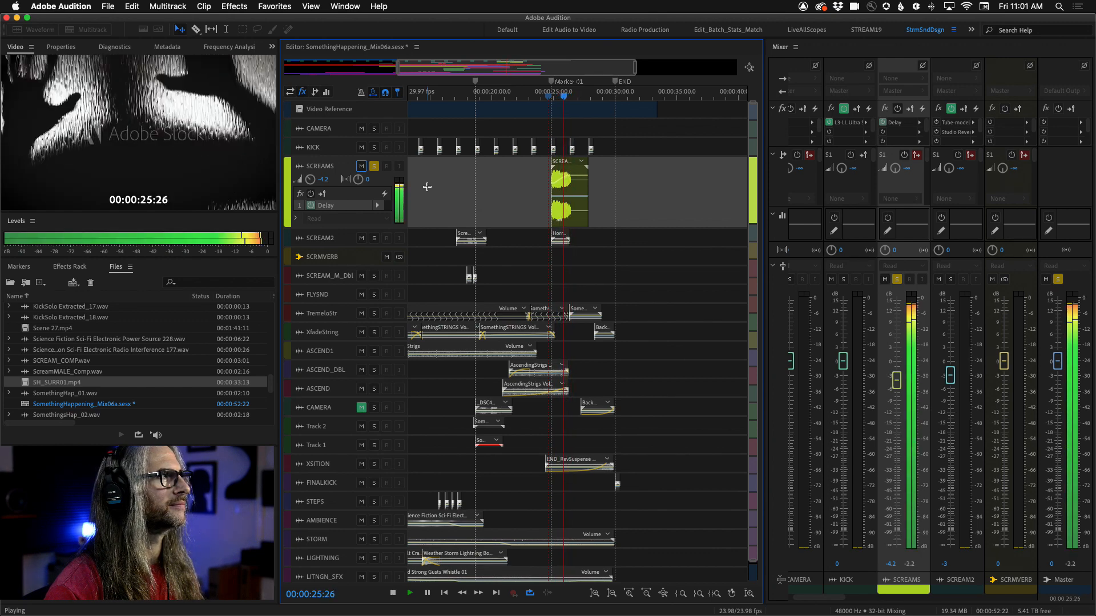
{"action": "key", "text": "space"}
{"action": "key", "text": "space"}
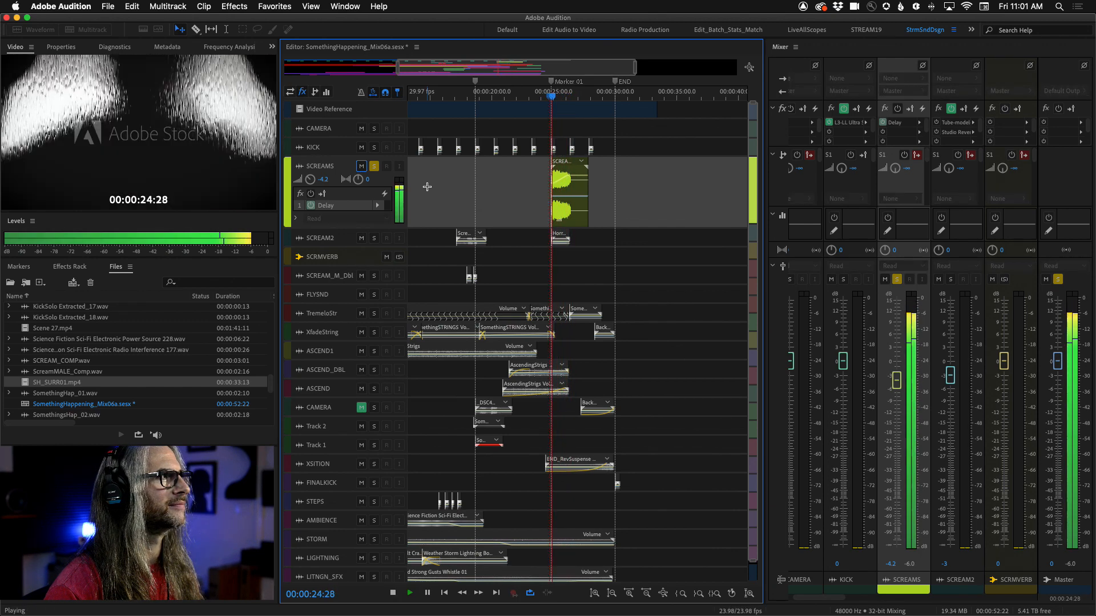
{"action": "key", "text": "space"}
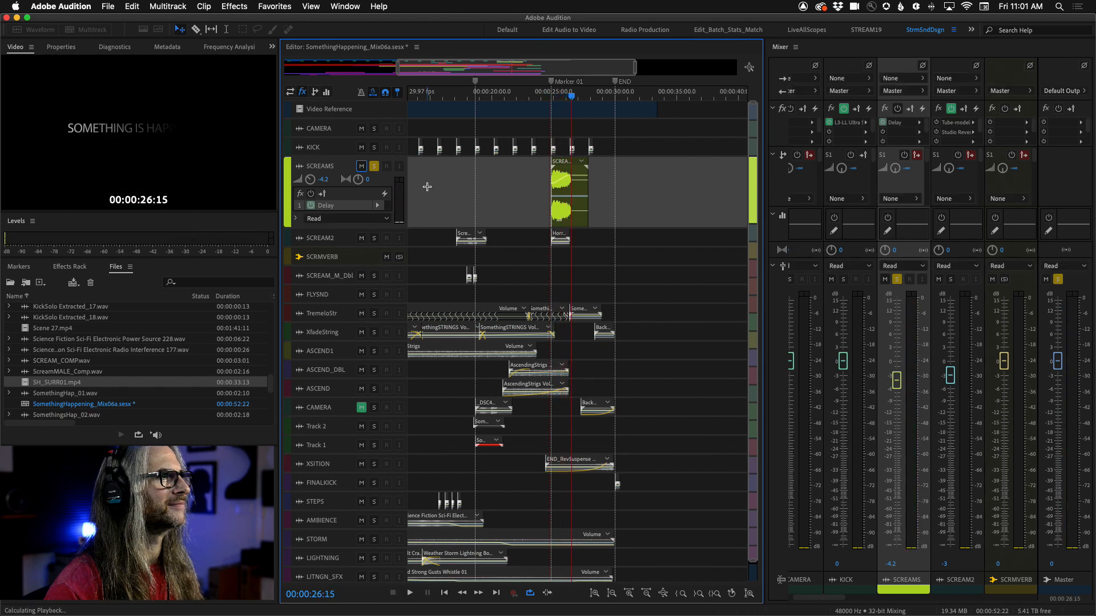
{"action": "key", "text": "j"}
{"action": "key", "text": "space"}
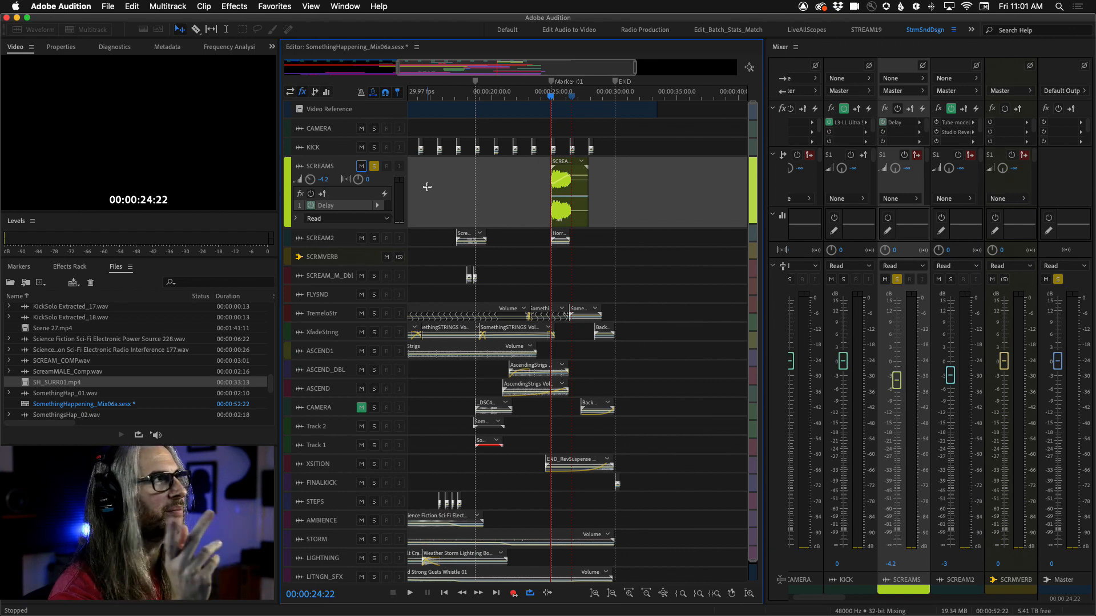
{"action": "left_click", "coordinate": [331, 6]}
{"action": "mouse_move", "coordinate": [386, 8]}
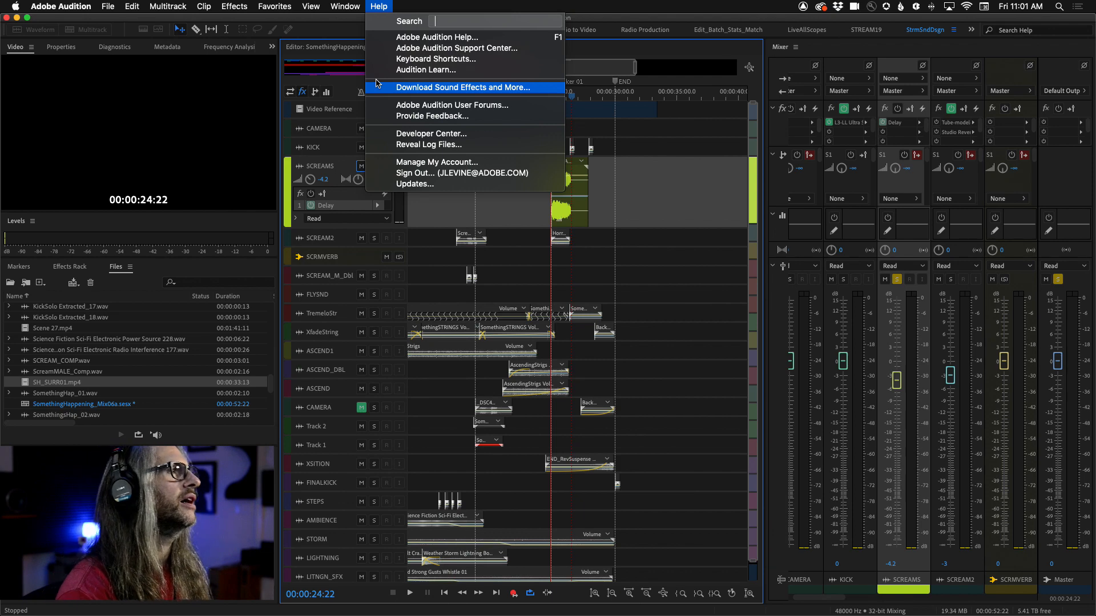
{"action": "left_click", "coordinate": [379, 7]}
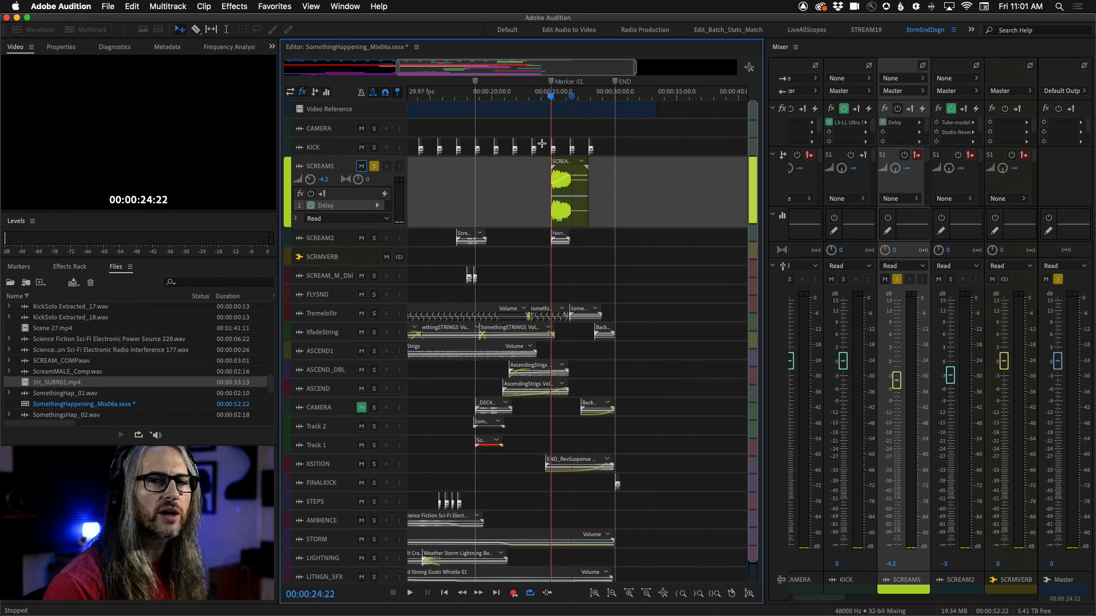
Step: Preview the scream section from about 00:00:25 with the SCREAMS track still soloed
{"action": "left_click", "coordinate": [551, 96]}
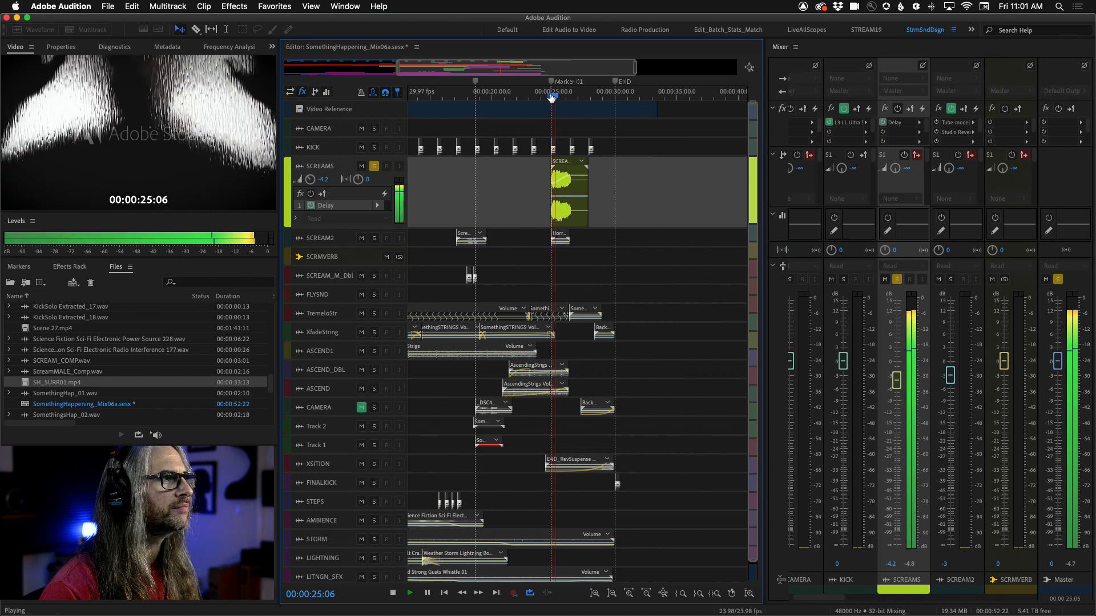
{"action": "key", "text": "space"}
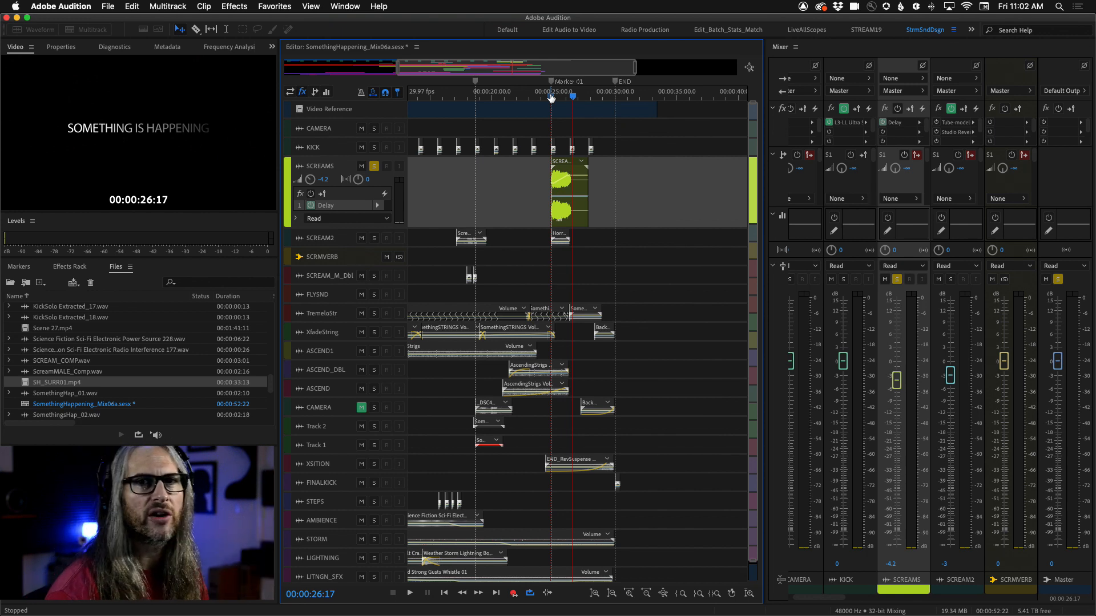
Step: Unsolo the SCREAMS track and preview the full mix from about 00:00:23 twice
{"action": "left_click", "coordinate": [375, 168]}
{"action": "left_click", "coordinate": [541, 97]}
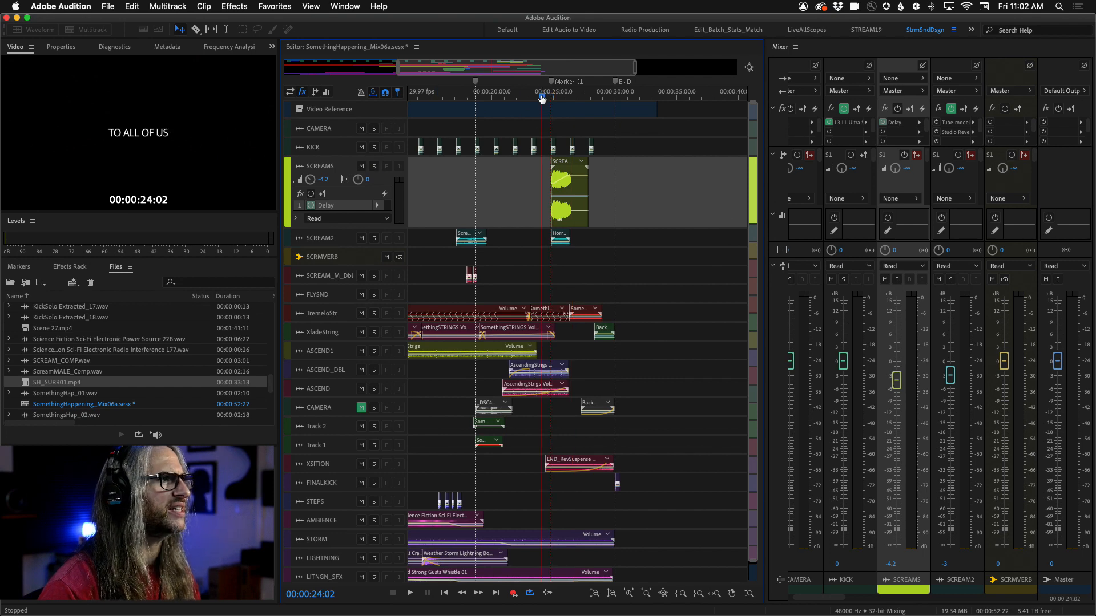
{"action": "left_click", "coordinate": [530, 97]}
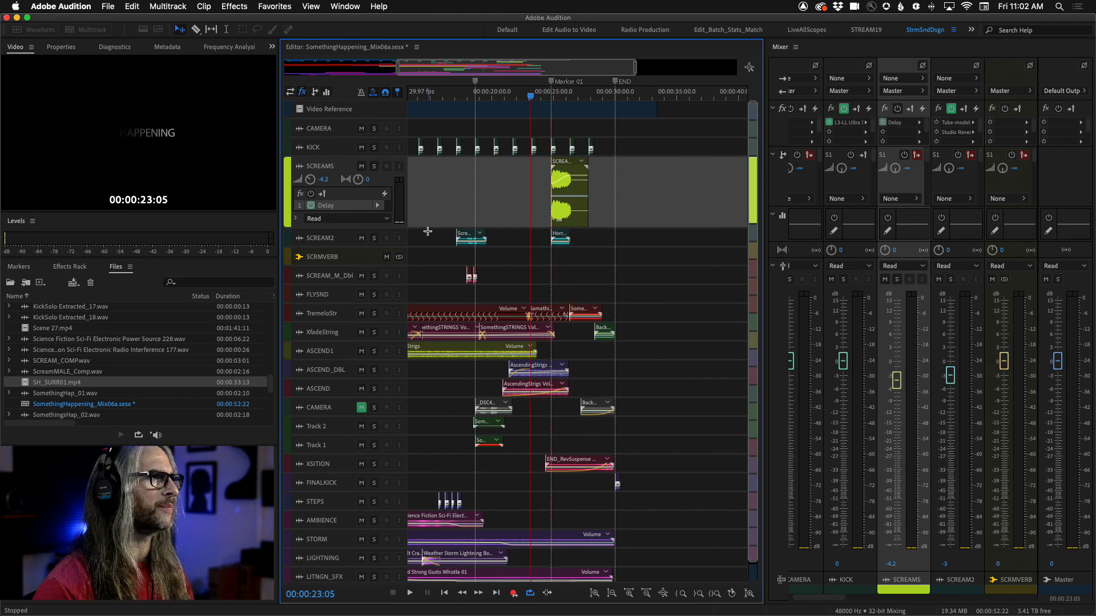
{"action": "key", "text": "space"}
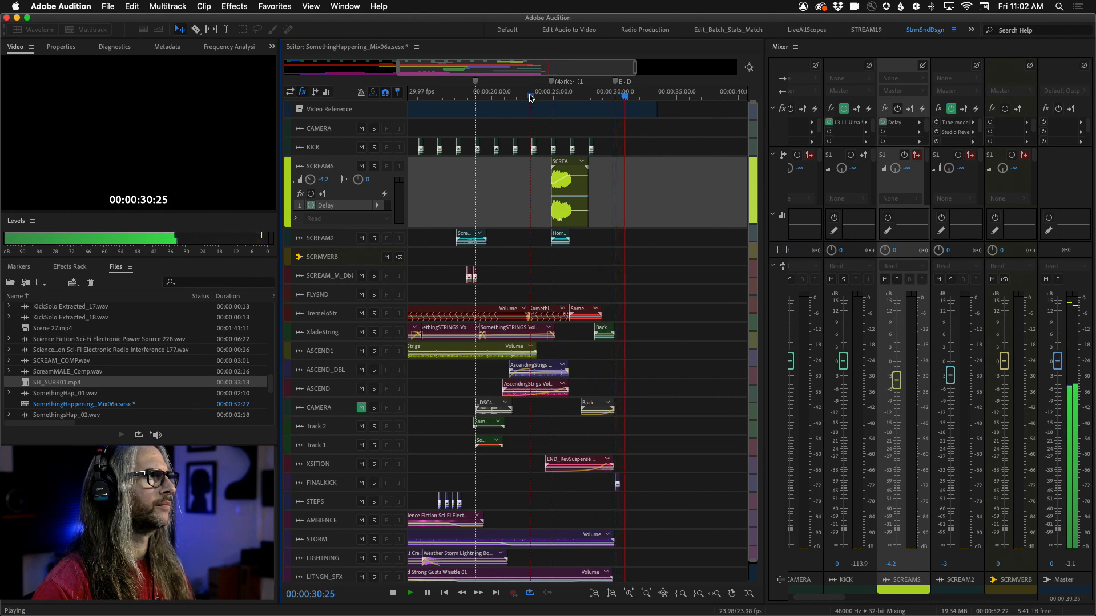
{"action": "key", "text": "space"}
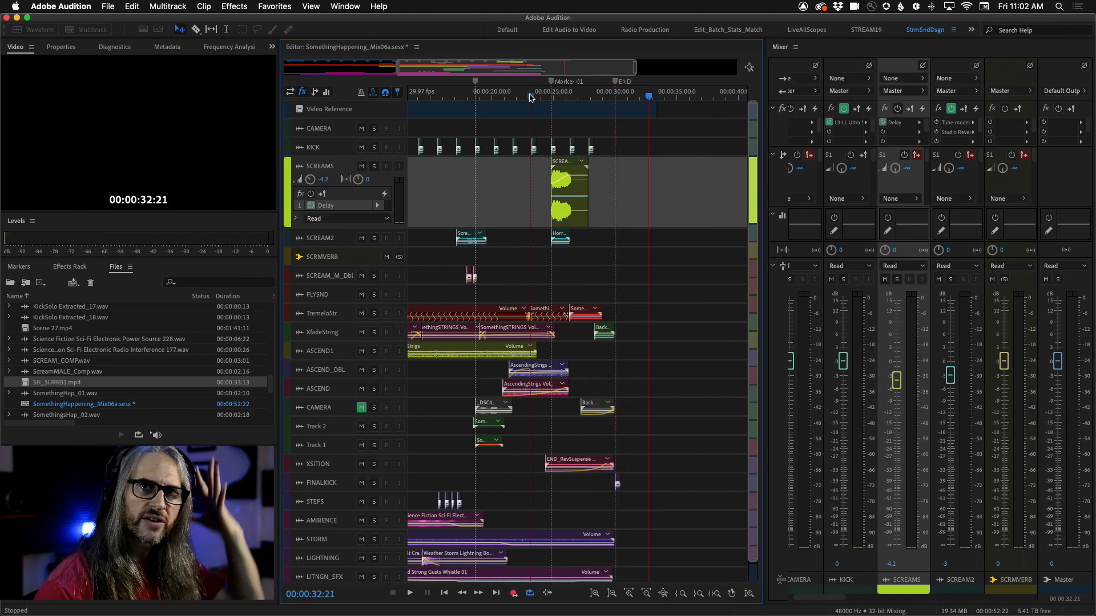
{"action": "left_click", "coordinate": [531, 99]}
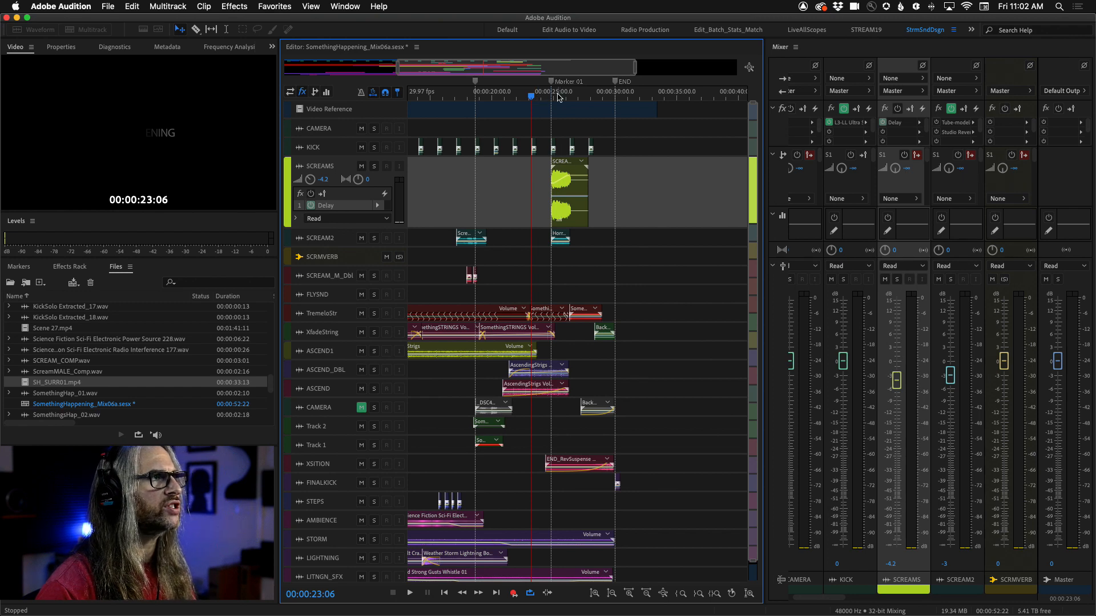
{"action": "key", "text": "space"}
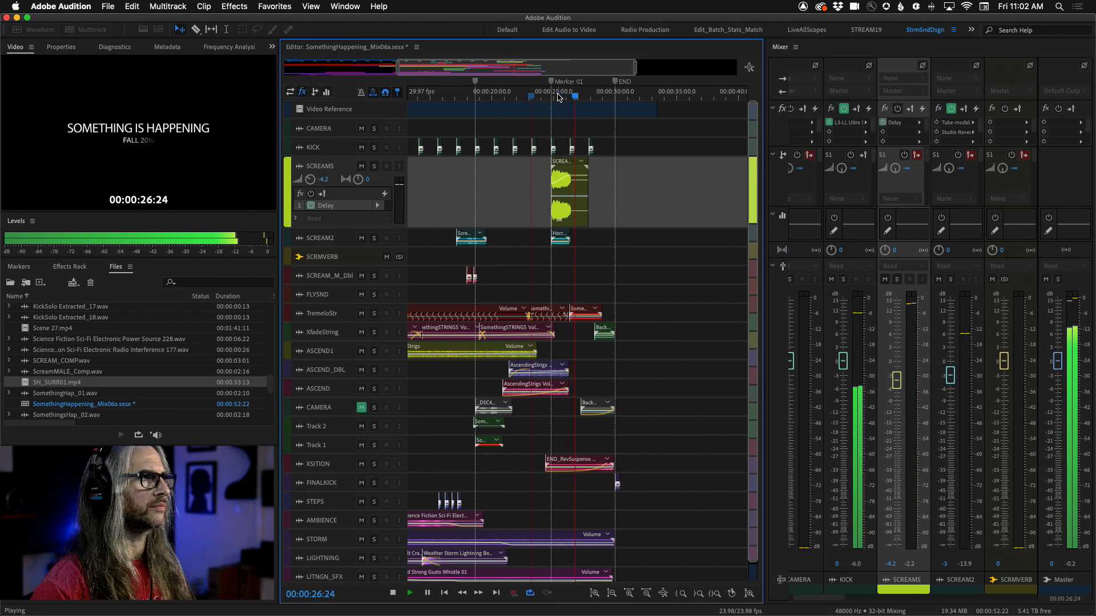
{"action": "key", "text": "space"}
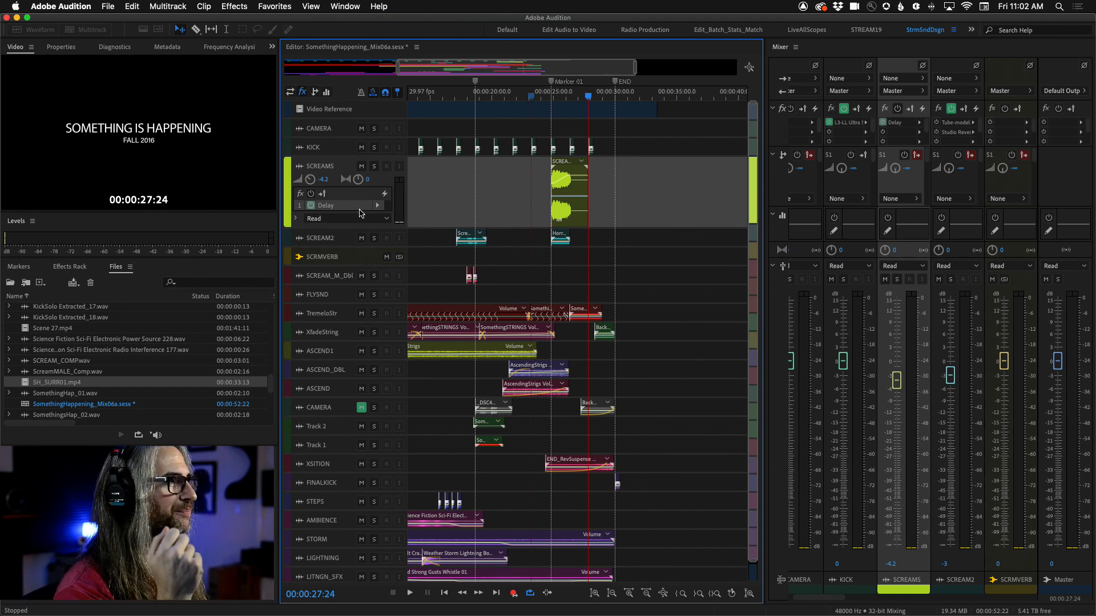
Step: Enlarge the SCREAMS track and inspect its input/output, effects rack and sends controls in turn
{"action": "left_click_drag", "start_coordinate": [350, 228], "coordinate": [361, 298]}
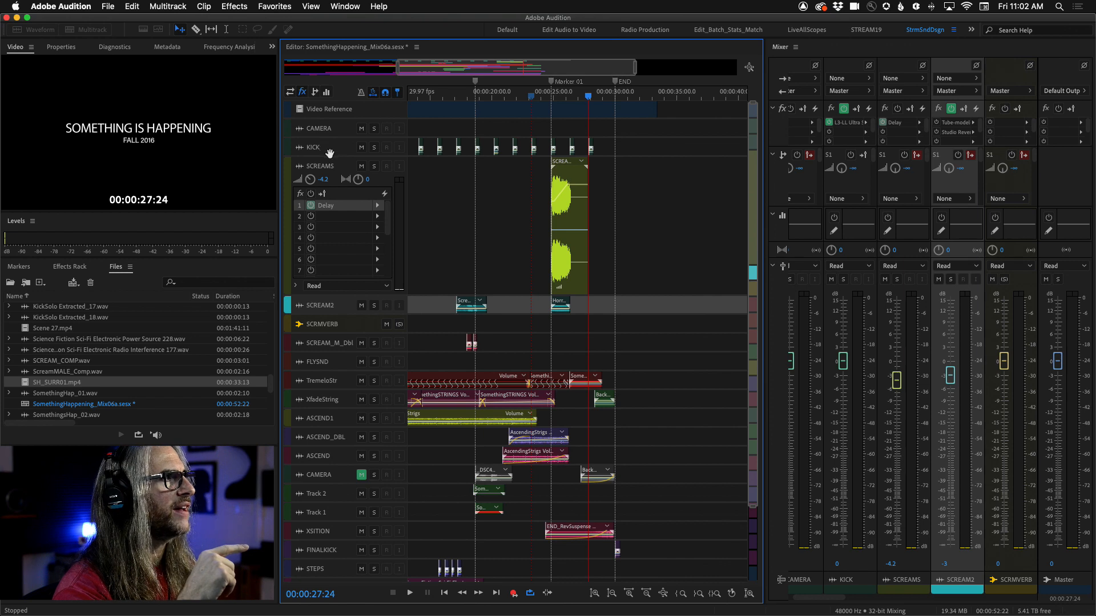
{"action": "mouse_move", "coordinate": [332, 156]}
{"action": "left_mouse_down"}
{"action": "mouse_move", "coordinate": [346, 289]}
{"action": "mouse_move", "coordinate": [347, 165]}
{"action": "left_mouse_up"}
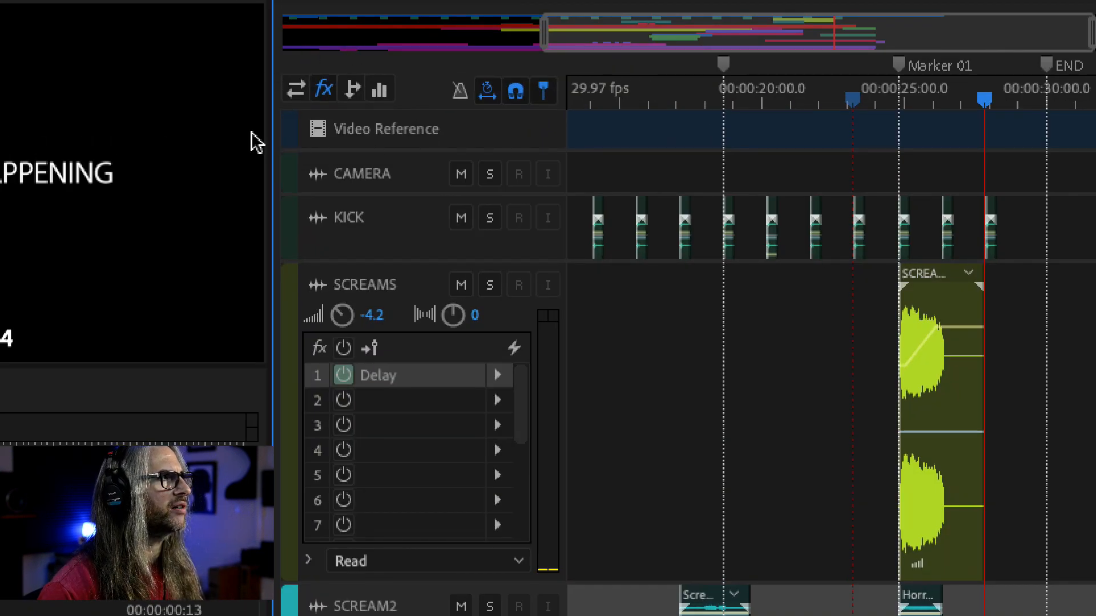
{"action": "left_click", "coordinate": [295, 89]}
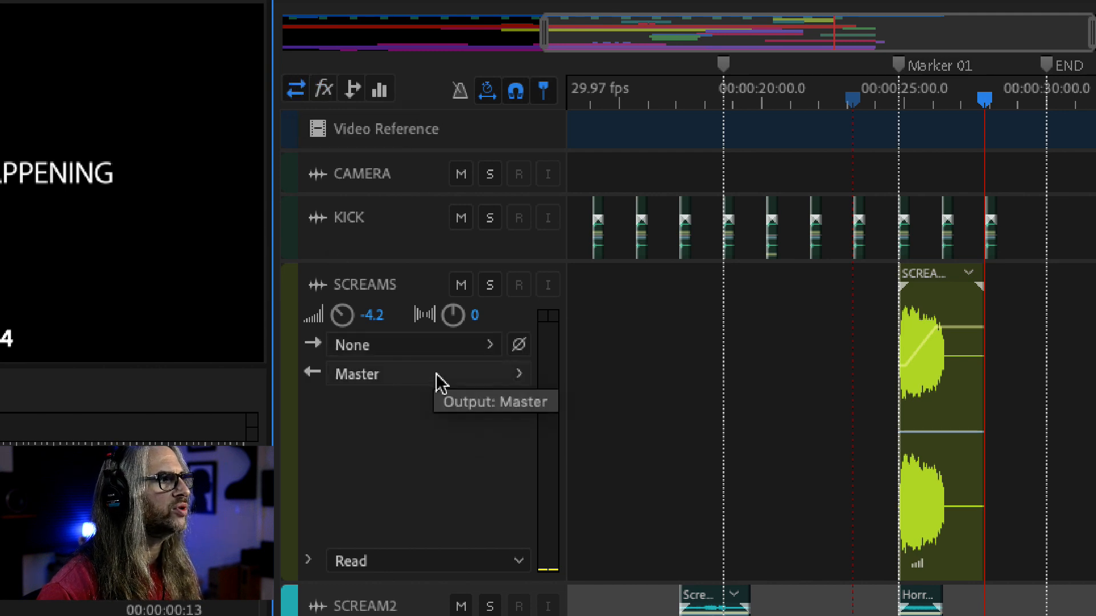
{"action": "left_click", "coordinate": [324, 90]}
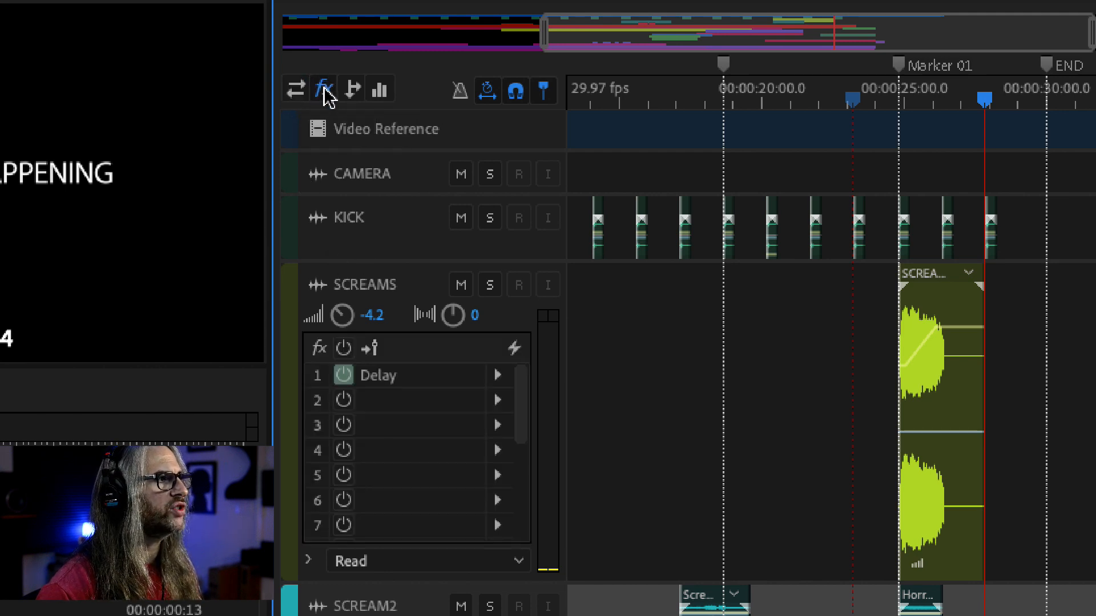
{"action": "left_click", "coordinate": [353, 89]}
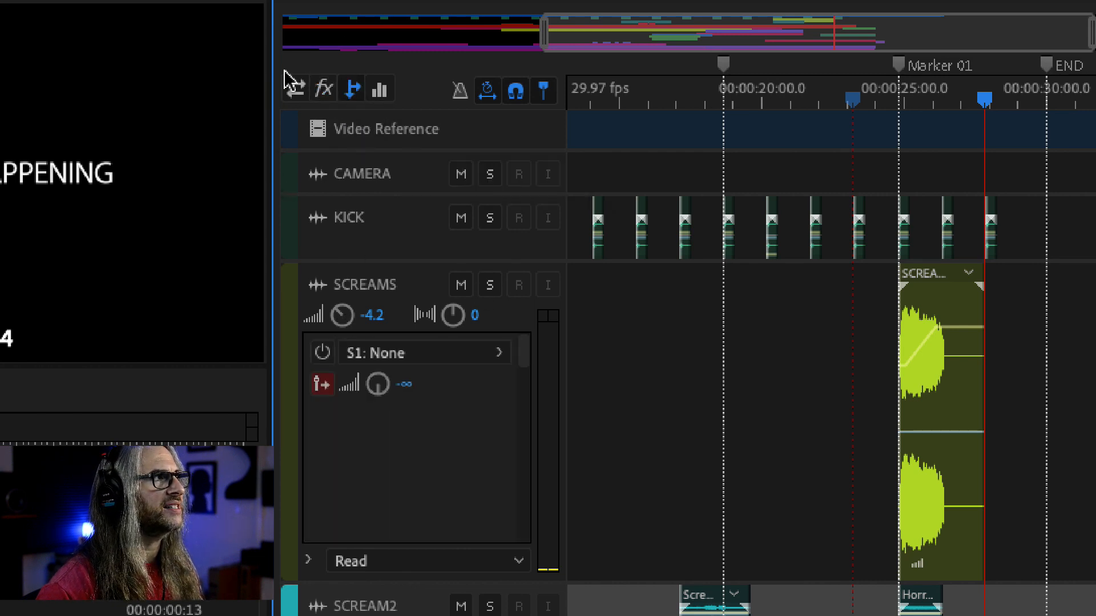
{"action": "left_click", "coordinate": [324, 90]}
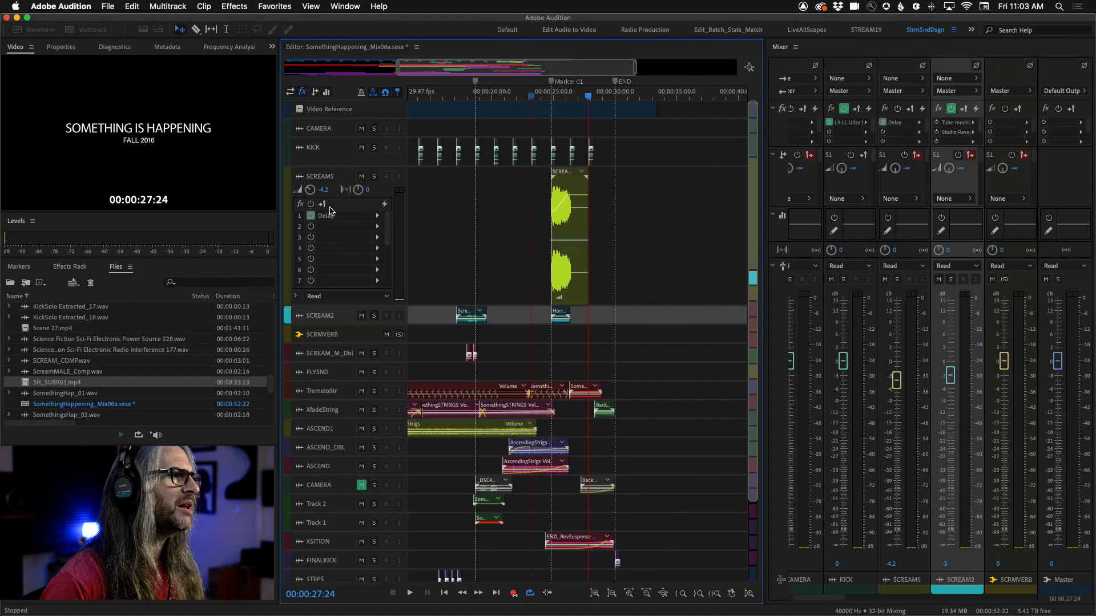
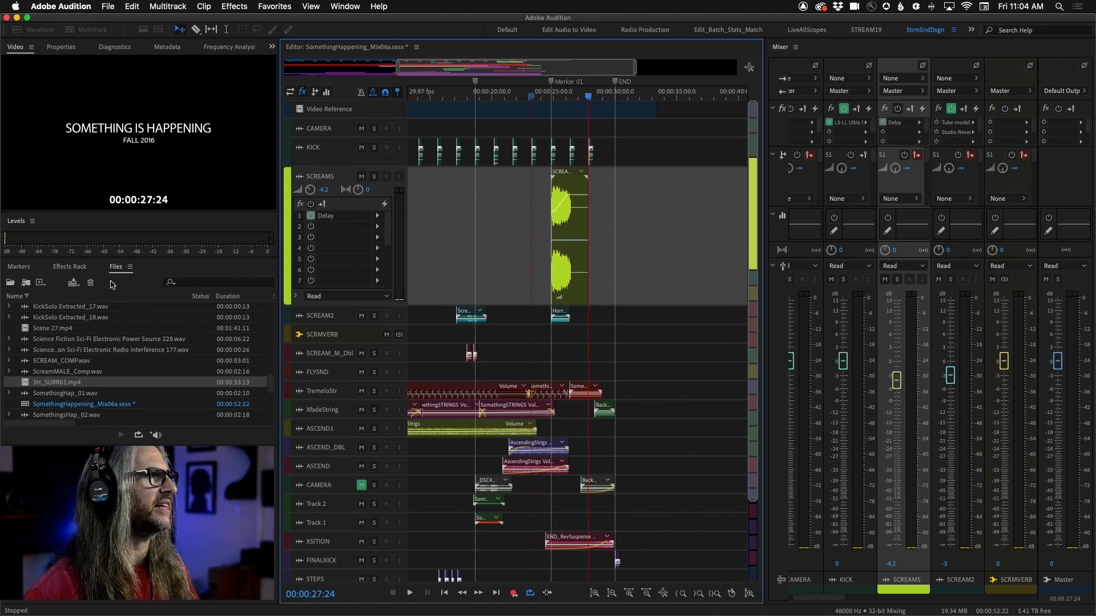
Step: Show the SCREAMS track's effects in the Effects Rack panel, switching between clip and track effects
{"action": "left_click", "coordinate": [66, 267]}
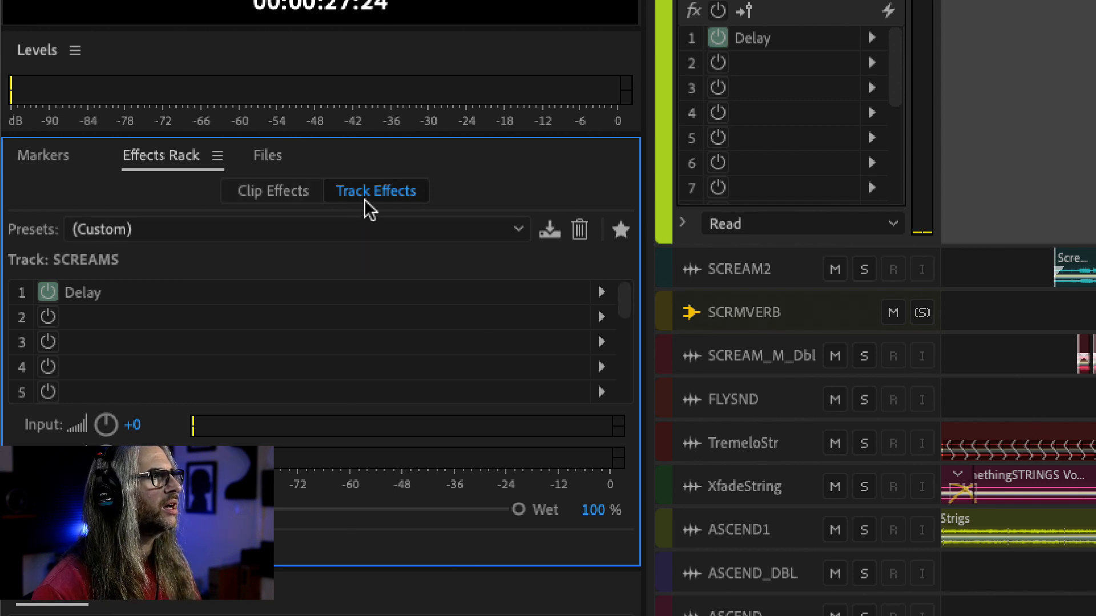
{"action": "left_click", "coordinate": [274, 205]}
{"action": "left_click", "coordinate": [375, 204]}
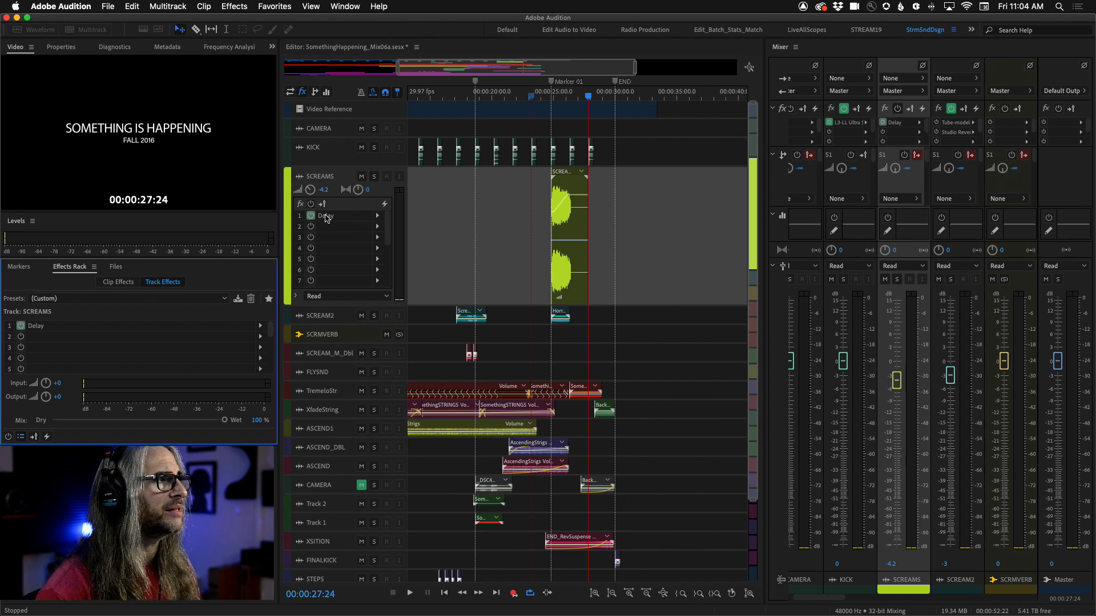
Step: Open the SCREAMS track's Delay effect editor to review its left and right channel settings
{"action": "left_click", "coordinate": [378, 216]}
{"action": "mouse_move", "coordinate": [422, 267]}
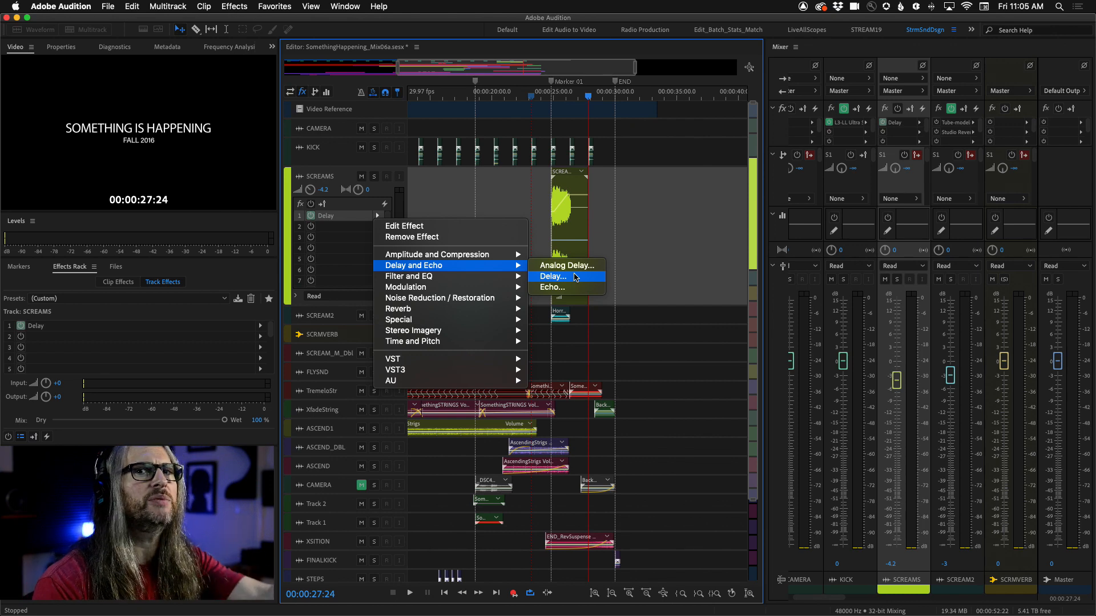
{"action": "left_click", "coordinate": [350, 198]}
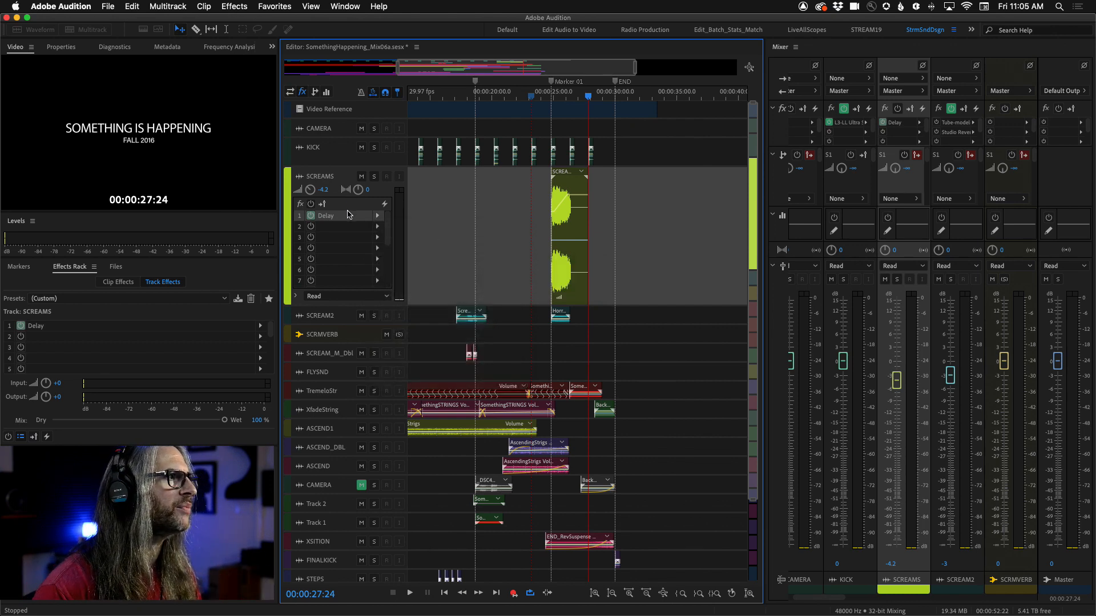
{"action": "left_click_drag", "start_coordinate": [705, 178], "coordinate": [648, 59]}
{"action": "left_click", "coordinate": [551, 96]}
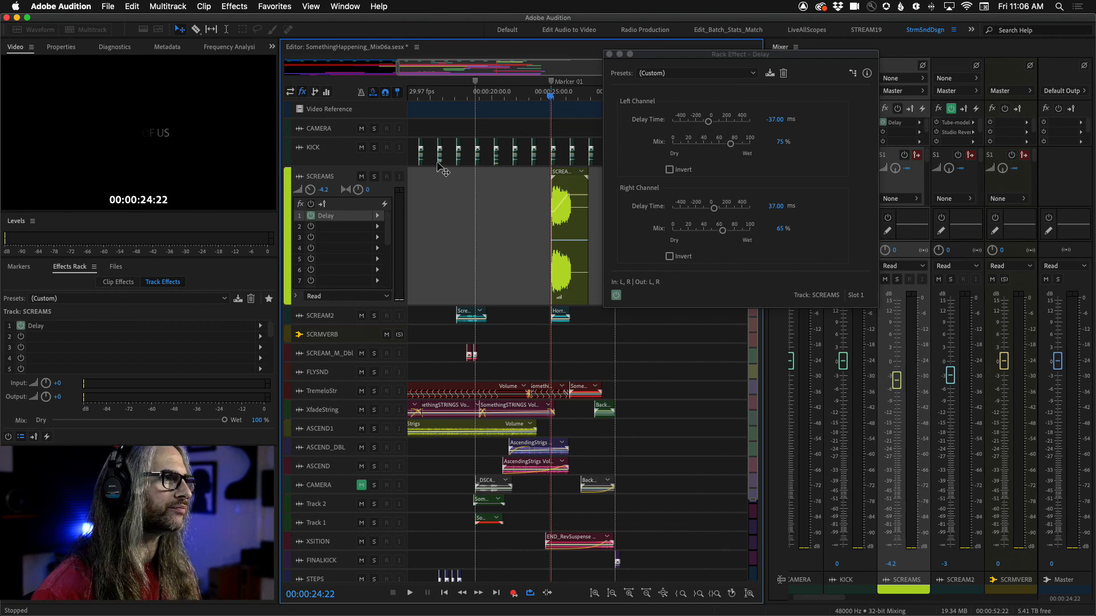
Step: Solo the SCREAMS track and preview the scream section from about 00:00:24
{"action": "left_click", "coordinate": [374, 176]}
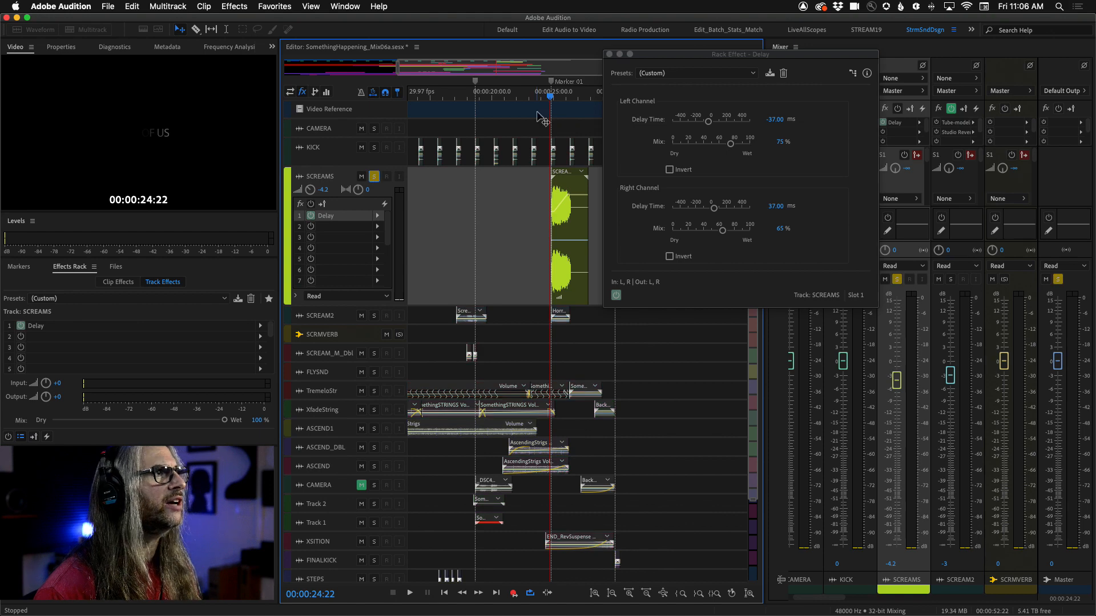
{"action": "key", "text": "super+space"}
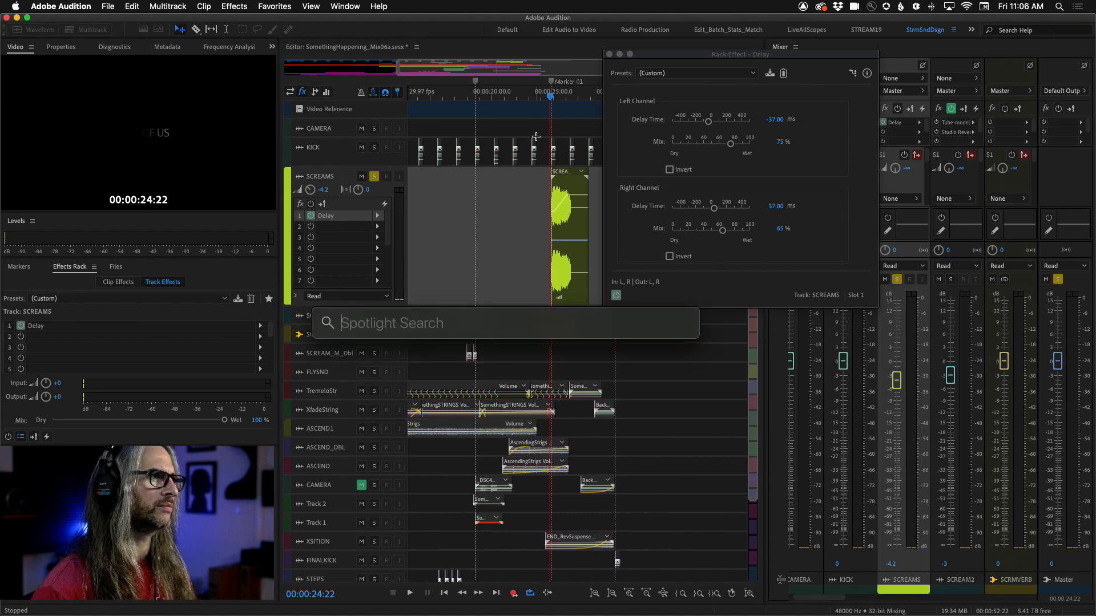
{"action": "left_click", "coordinate": [549, 98]}
{"action": "key", "text": "space"}
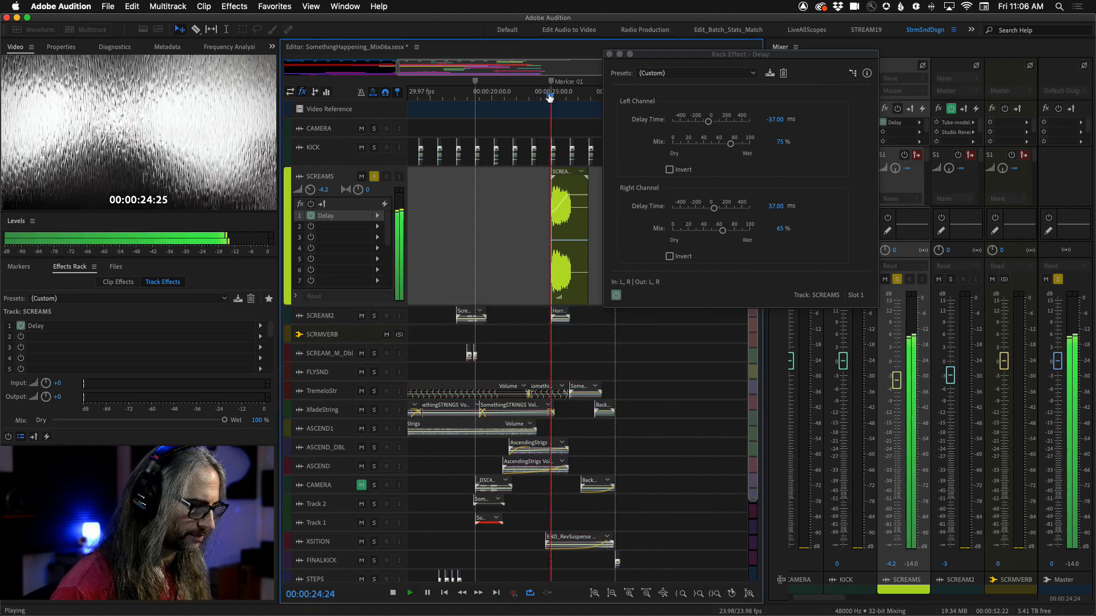
{"action": "left_click", "coordinate": [549, 98]}
{"action": "key", "text": "space"}
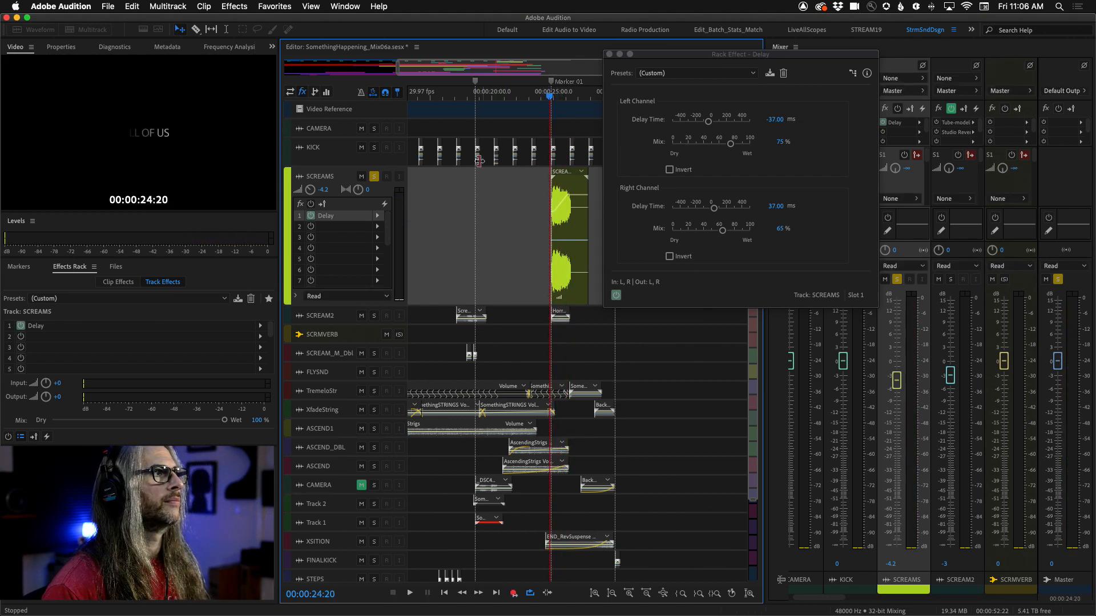
Step: Bypass and re-enable the SCREAMS track effects while previewing the scream section to compare the delay
{"action": "left_click", "coordinate": [311, 203]}
{"action": "key", "text": "space"}
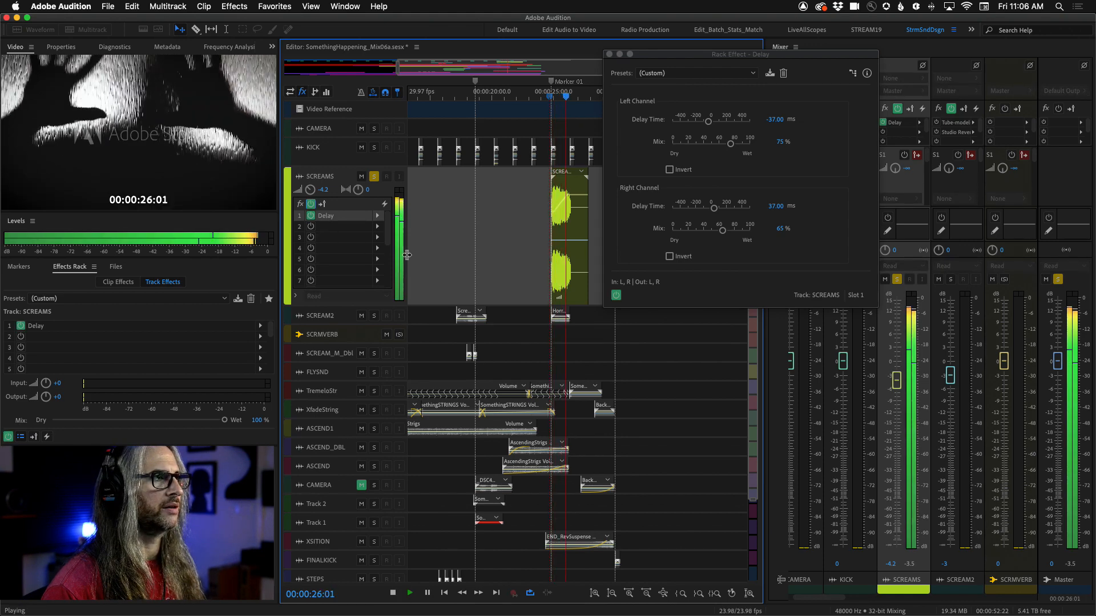
{"action": "key", "text": "space"}
{"action": "key", "text": "space"}
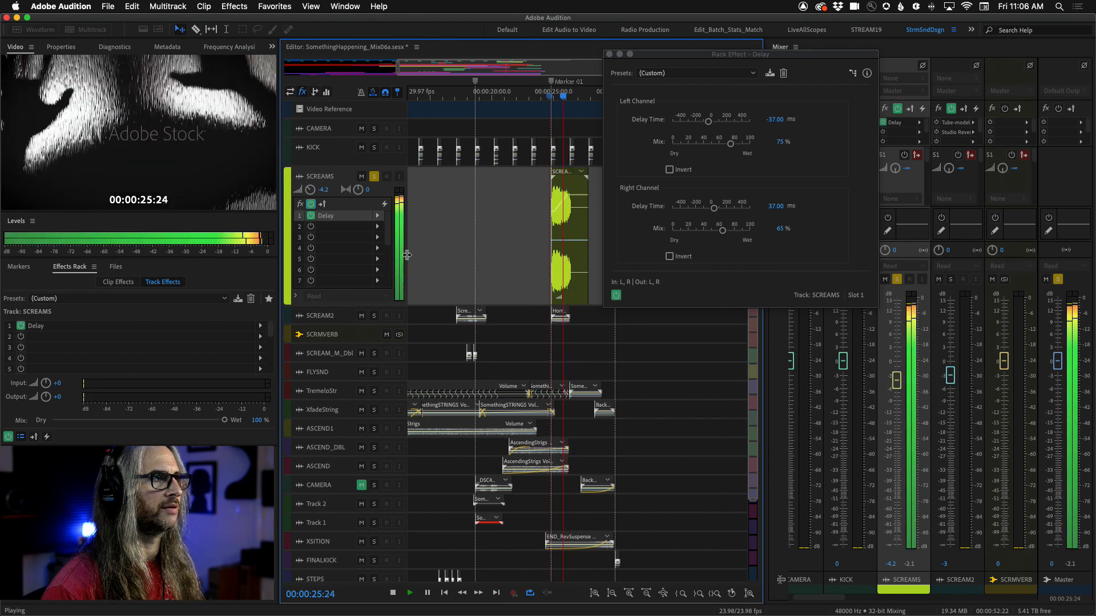
{"action": "key", "text": "space"}
{"action": "left_click", "coordinate": [311, 205]}
{"action": "key", "text": "space"}
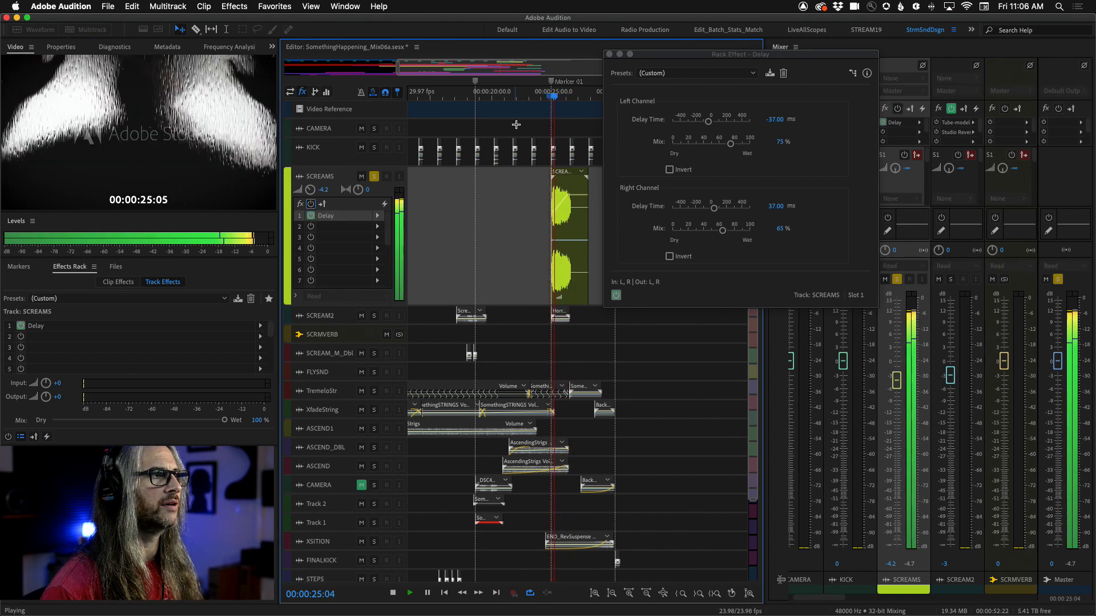
Step: Replay the scream section from about 00:00:24 with the SCREAMS track effects power toggled again
{"action": "left_click", "coordinate": [546, 101]}
{"action": "key", "text": "space"}
{"action": "left_click", "coordinate": [311, 203]}
{"action": "key", "text": "space"}
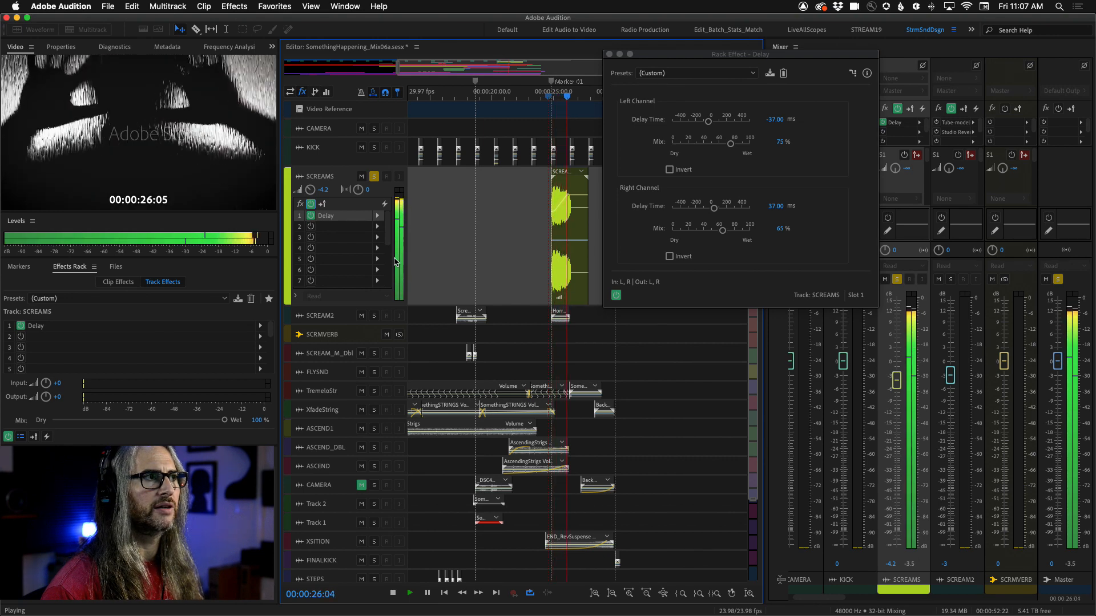
{"action": "key", "text": "space"}
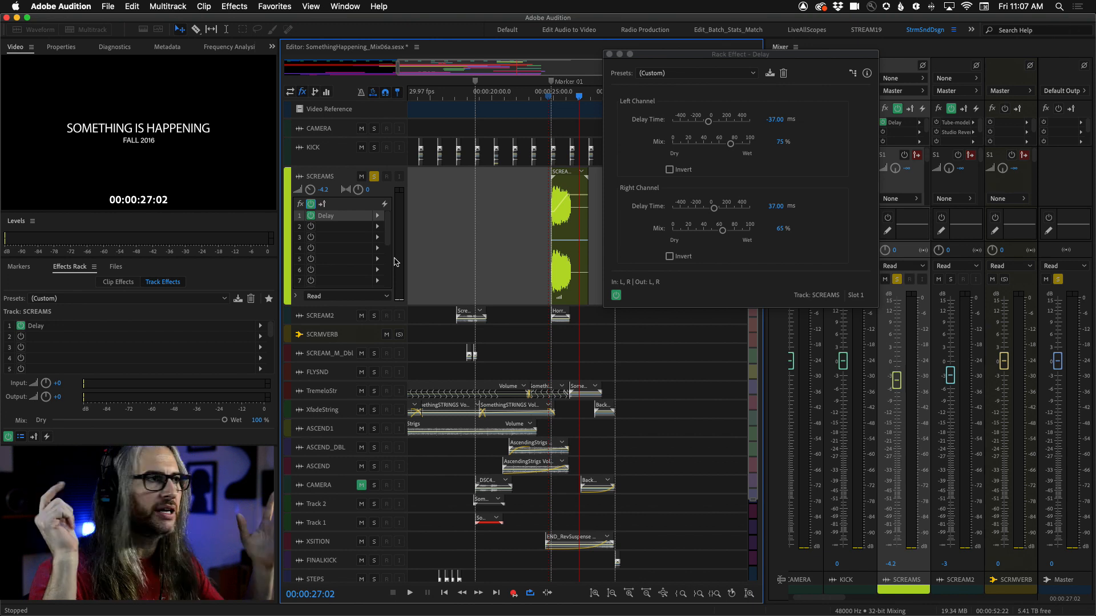
{"action": "left_click", "coordinate": [548, 100]}
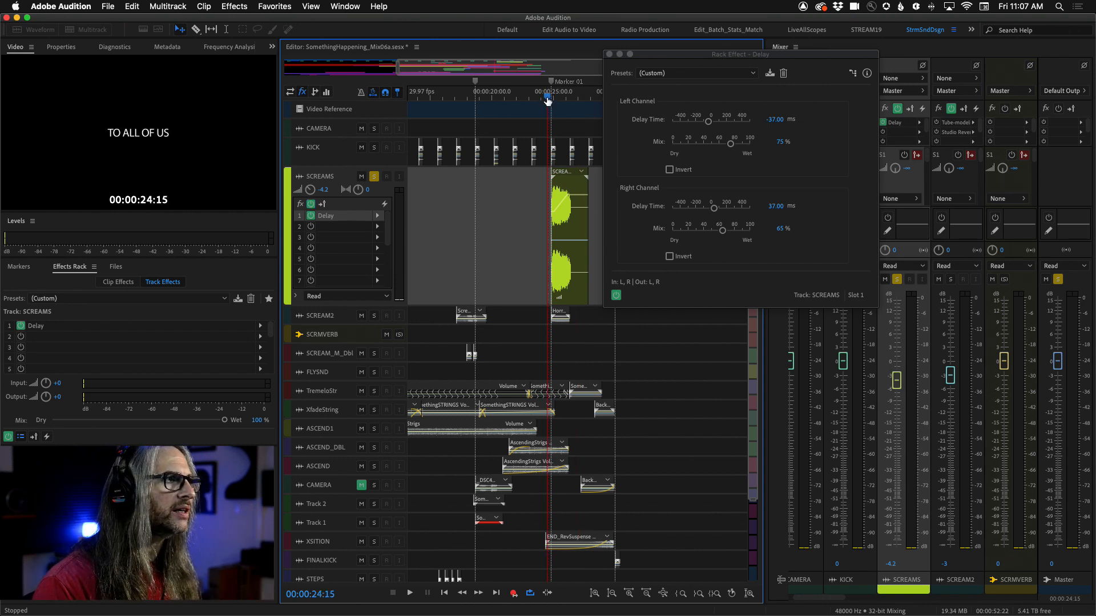
{"action": "key", "text": "space"}
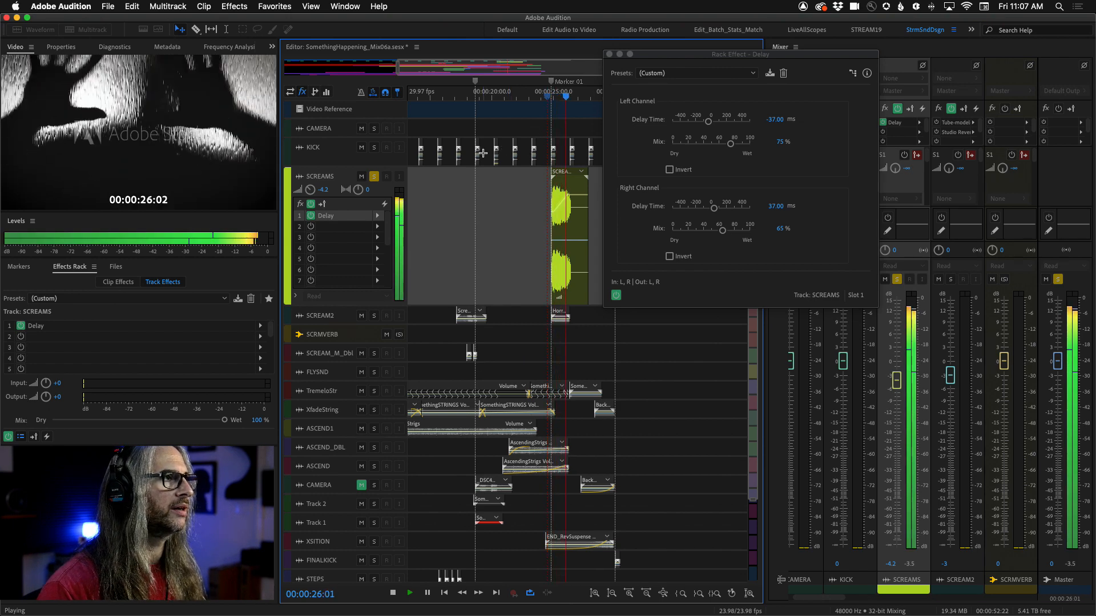
{"action": "key", "text": "space"}
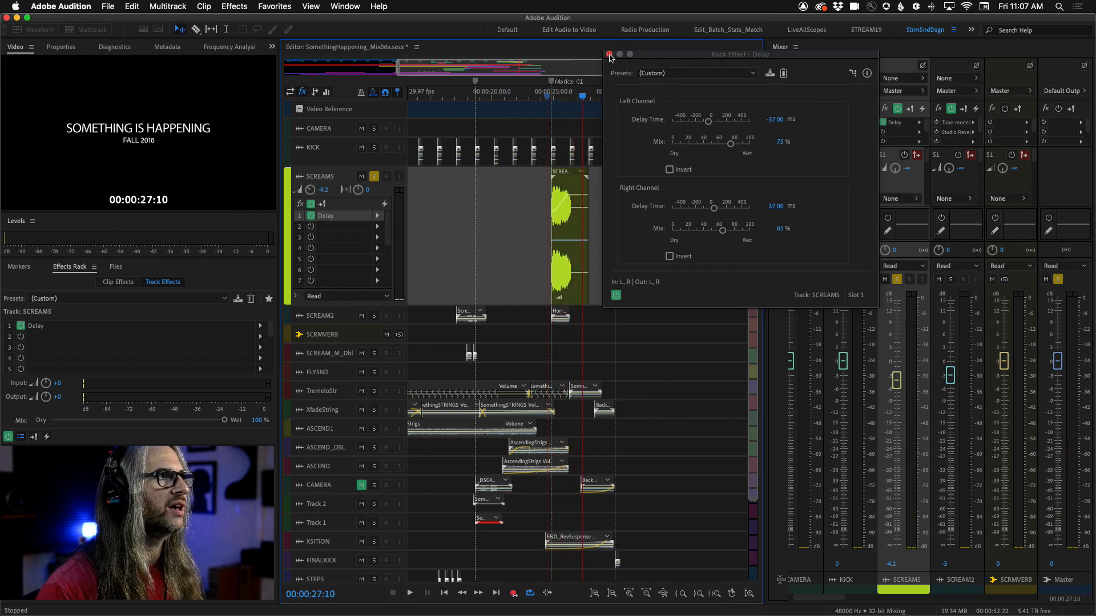
Step: Close the Delay editor and switch the timeline track controls to the sends view
{"action": "left_click", "coordinate": [608, 54]}
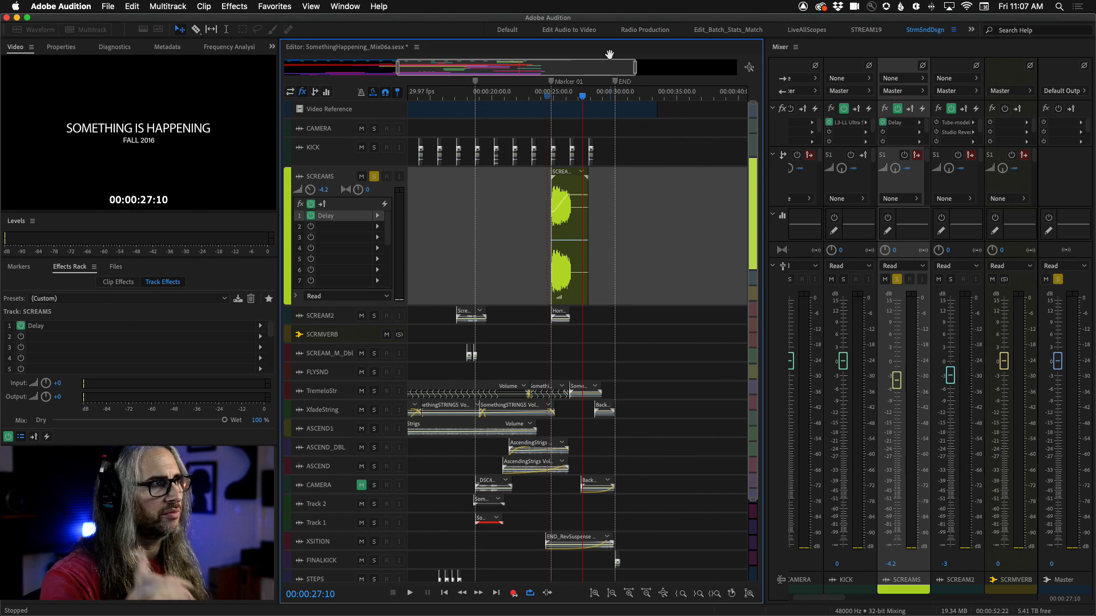
{"action": "left_click", "coordinate": [314, 91]}
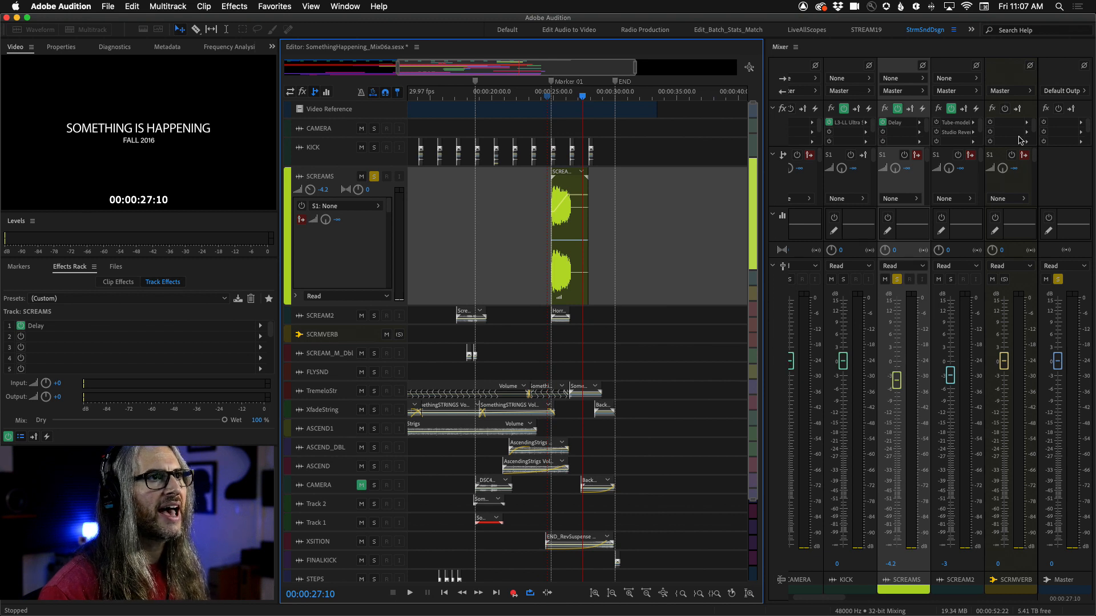
Step: Enlarge the SCRMVERB track in the timeline and browse the timeline context and Multitrack menus
{"action": "left_click_drag", "start_coordinate": [358, 343], "coordinate": [386, 428]}
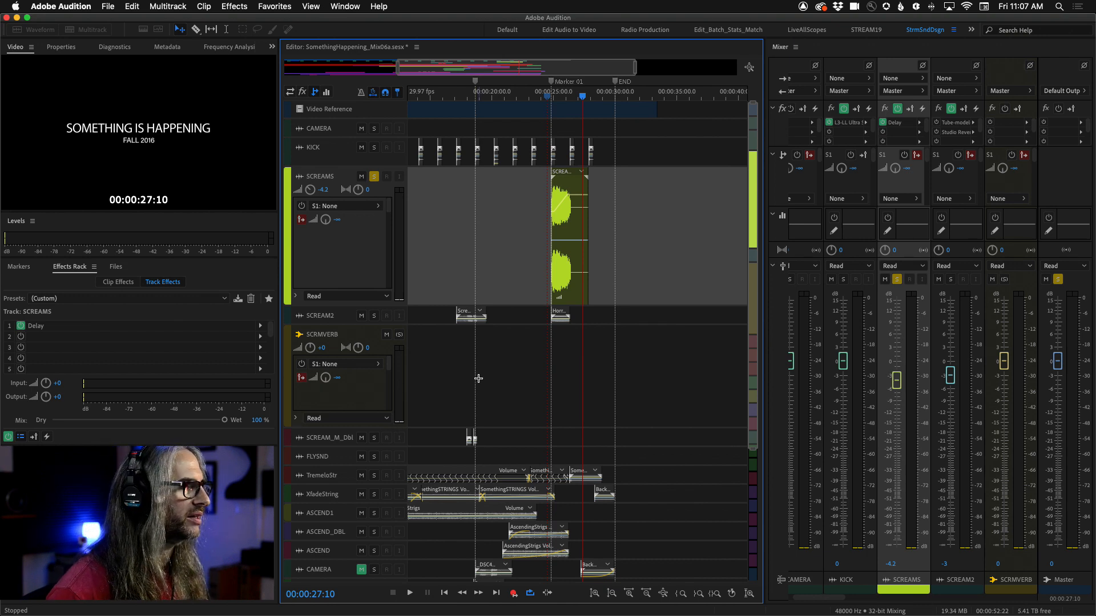
{"action": "right_click", "coordinate": [508, 209]}
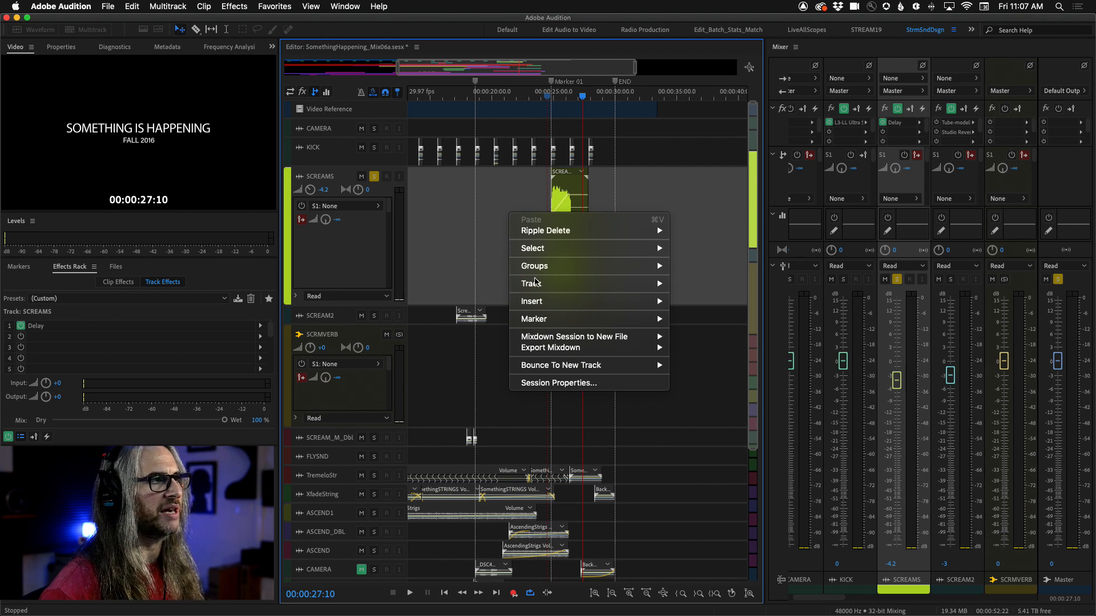
{"action": "mouse_move", "coordinate": [535, 283]}
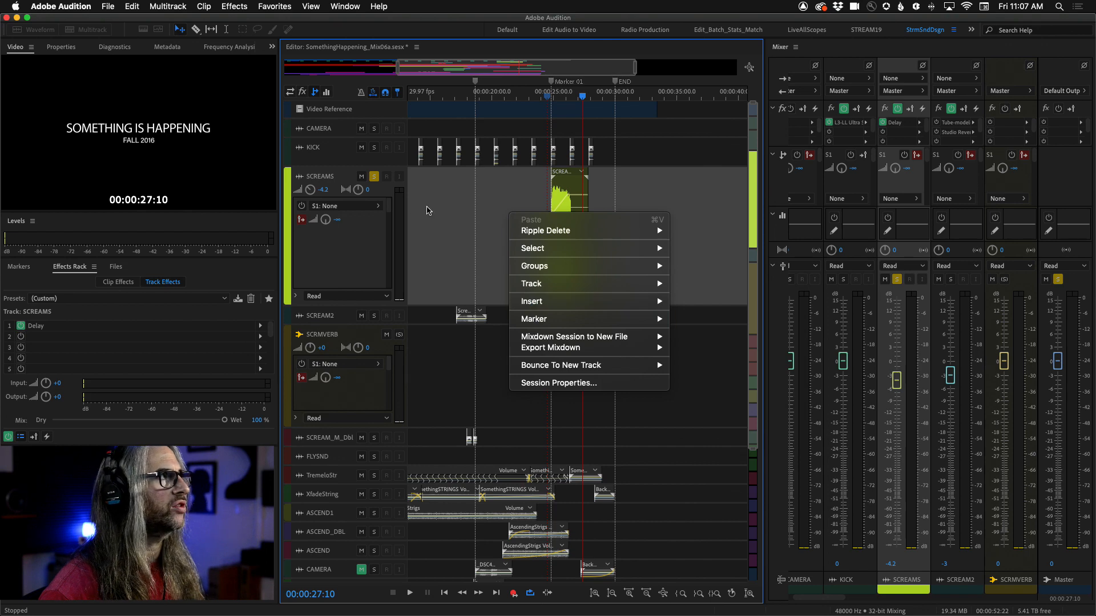
{"action": "key", "text": "Escape"}
{"action": "left_click", "coordinate": [169, 6]}
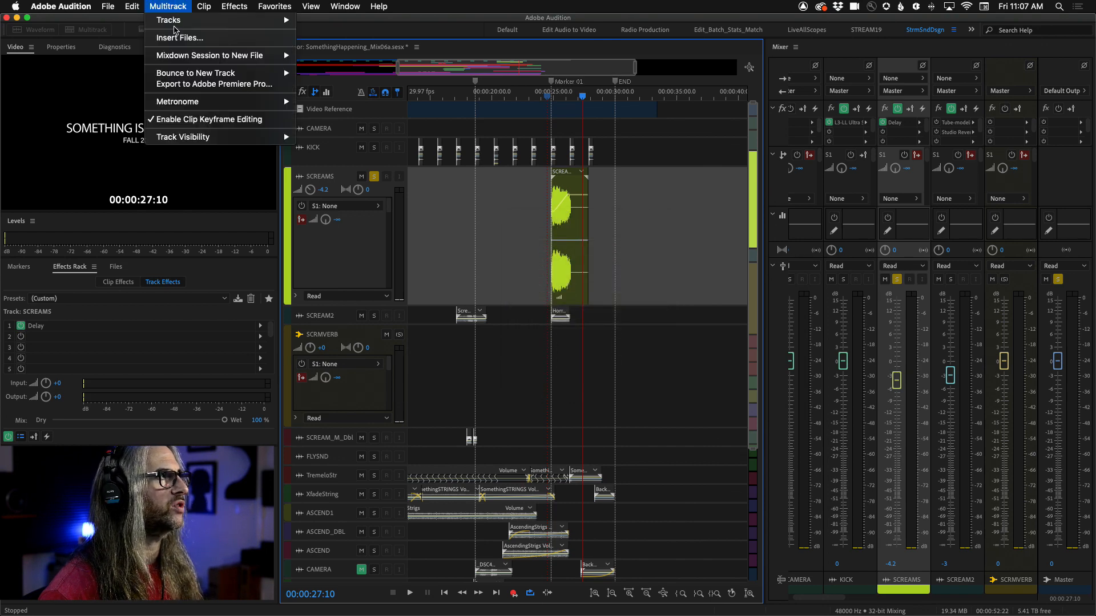
{"action": "mouse_move", "coordinate": [174, 22]}
{"action": "left_click", "coordinate": [379, 6]}
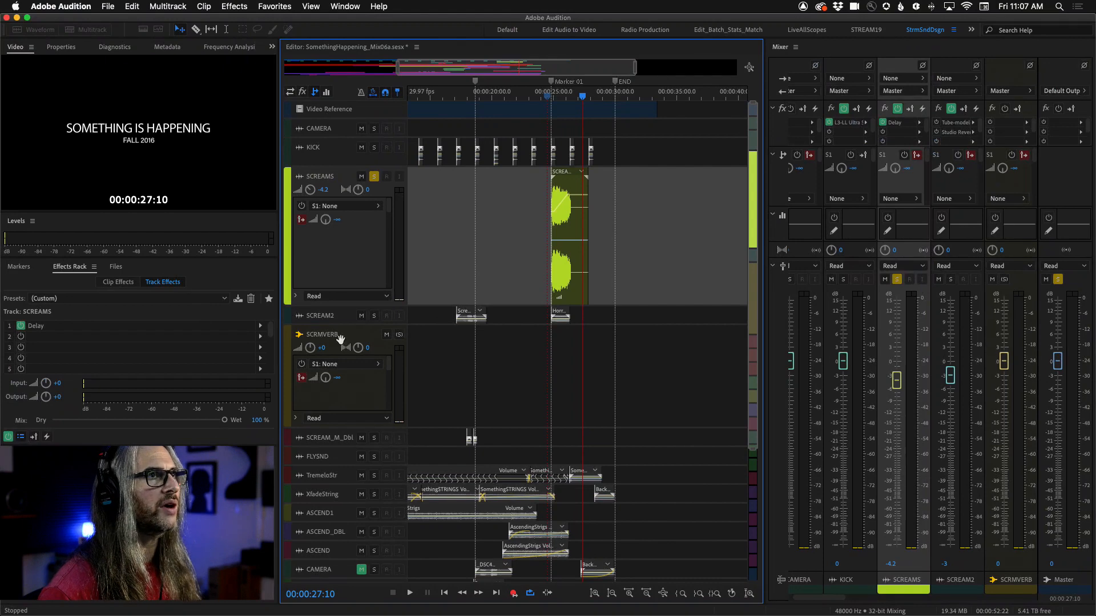
Step: Add a Studio Reverb effect to the SCRMVERB bus in the mixer
{"action": "left_click", "coordinate": [1021, 564]}
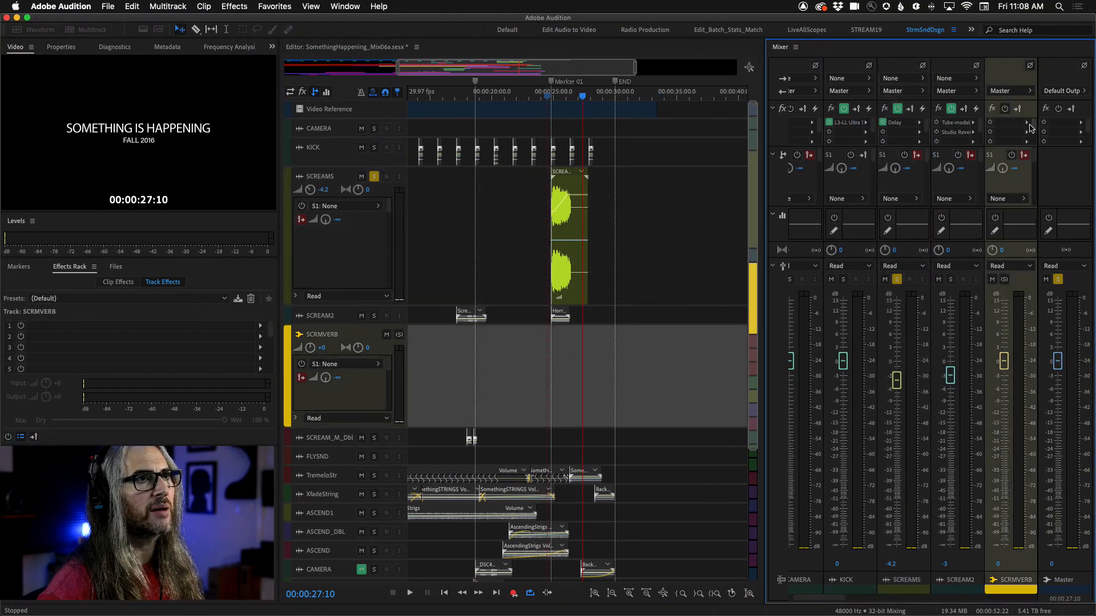
{"action": "left_click", "coordinate": [1026, 123]}
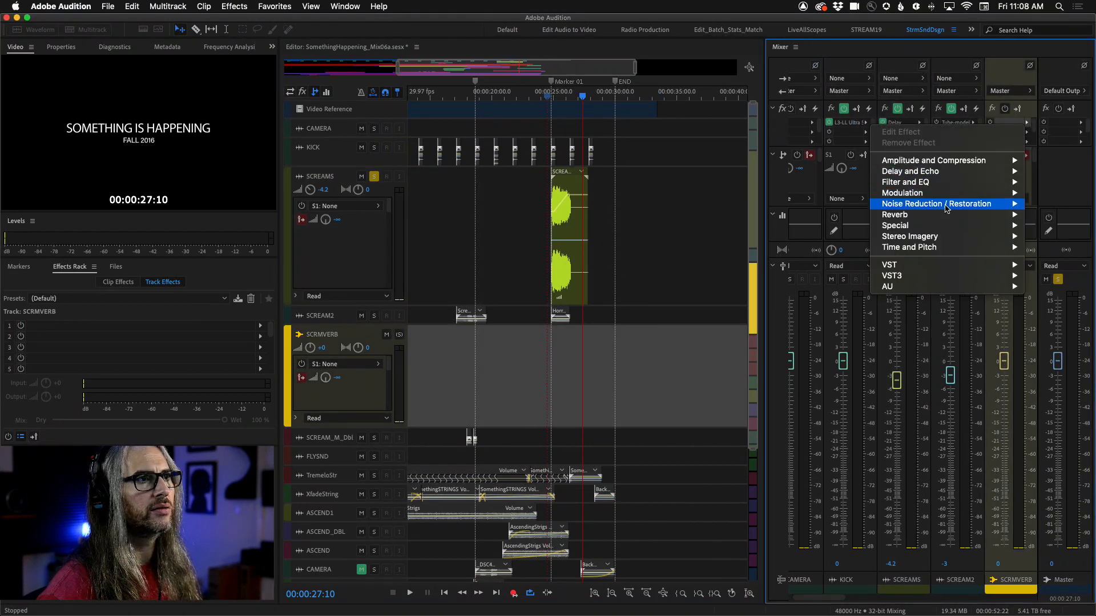
{"action": "mouse_move", "coordinate": [948, 218]}
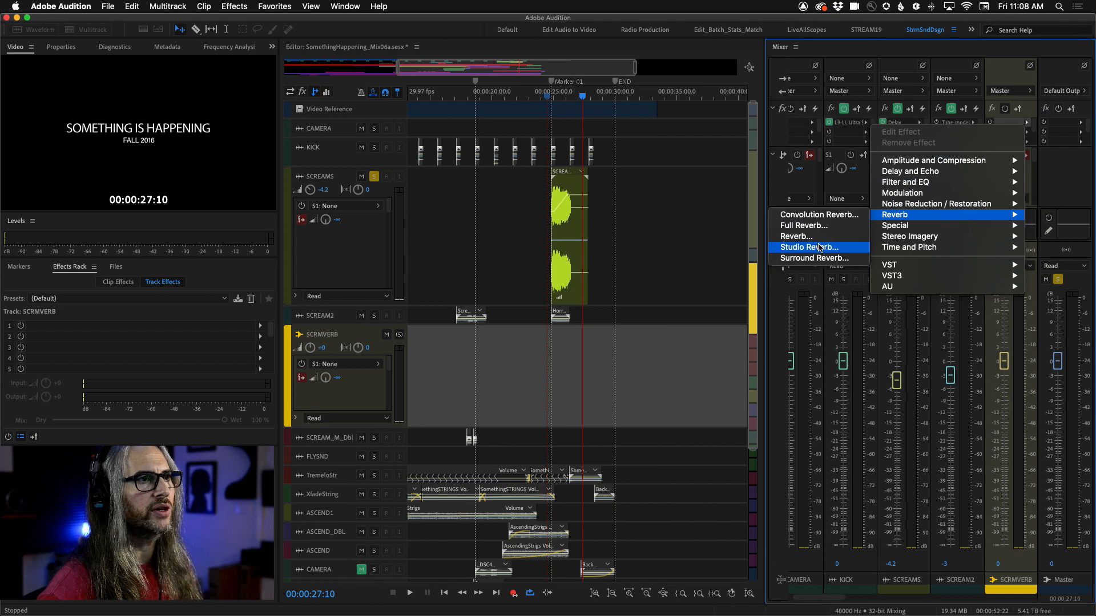
{"action": "left_click", "coordinate": [820, 247]}
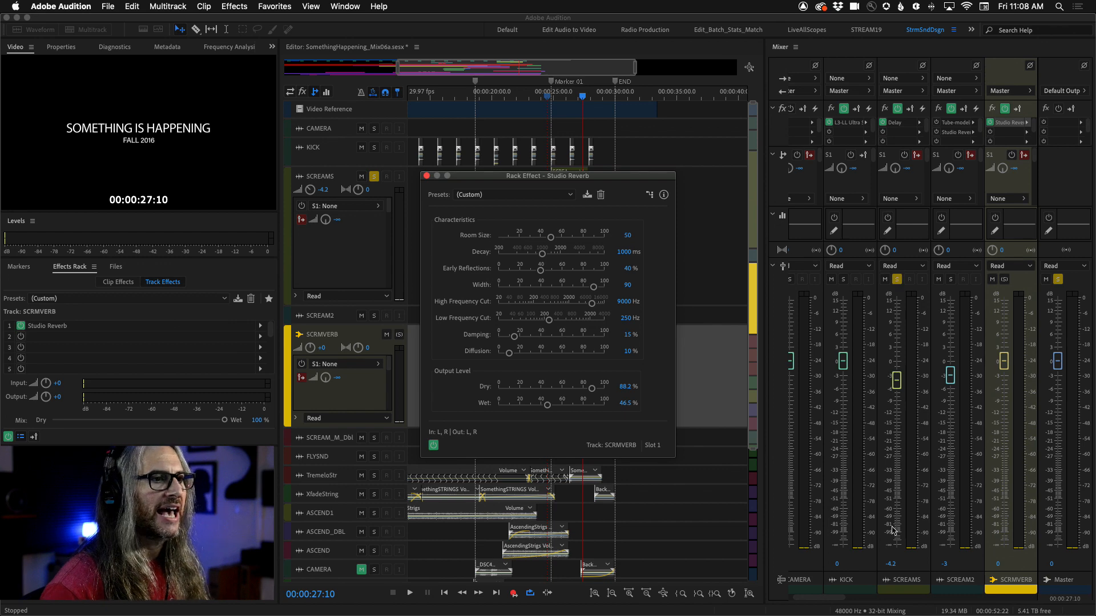
Step: Route the SCREAMS track's first send to the SCRMVERB bus, toggle its pre/post-fader mode, and nudge up the send level
{"action": "left_click", "coordinate": [923, 565]}
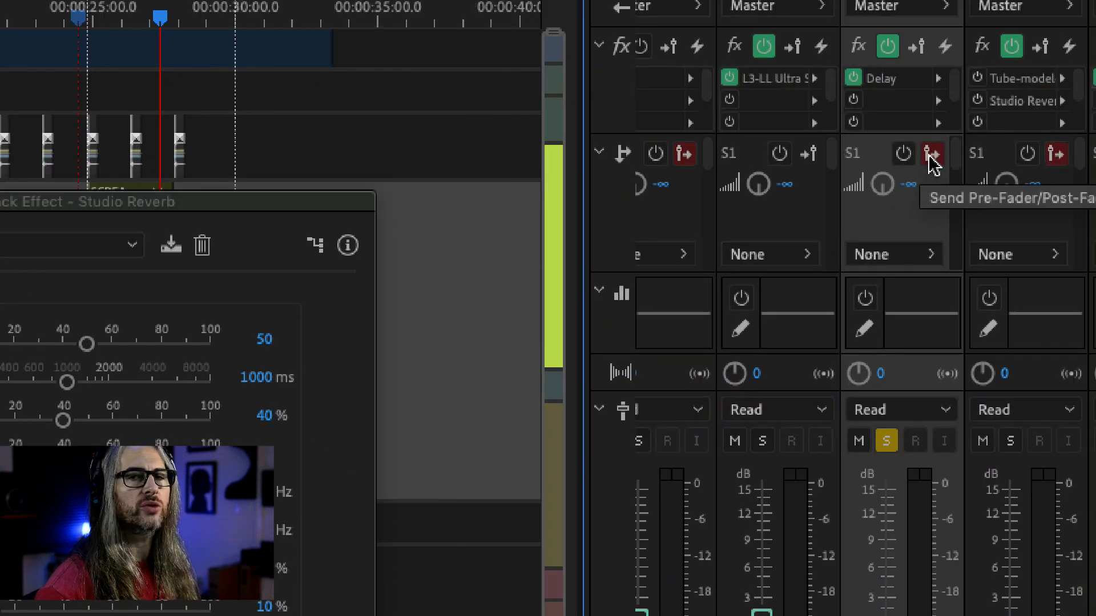
{"action": "left_click", "coordinate": [931, 160]}
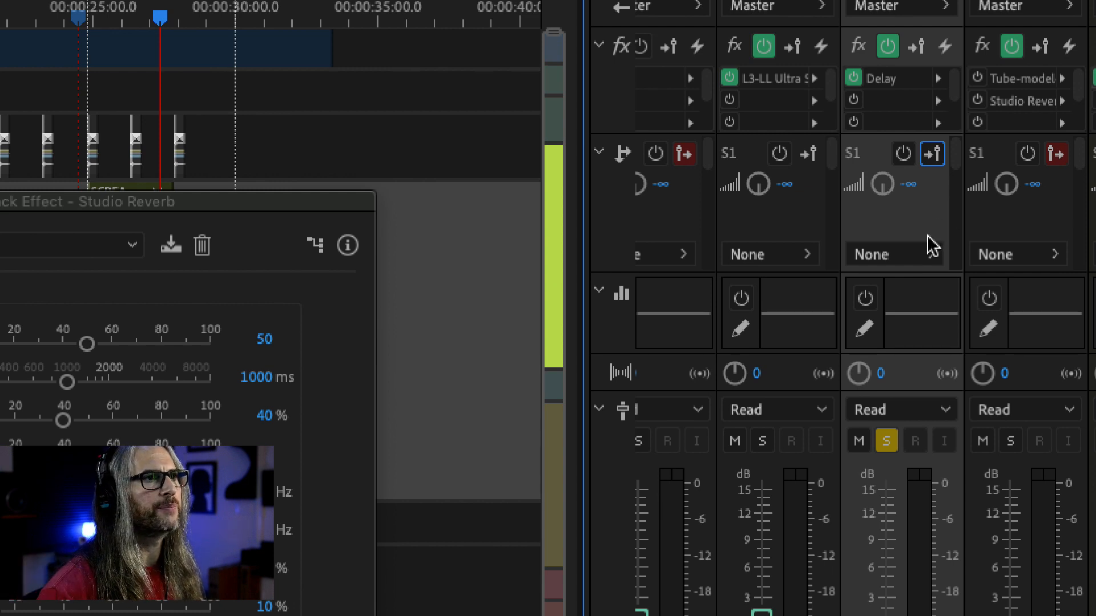
{"action": "left_click", "coordinate": [925, 255]}
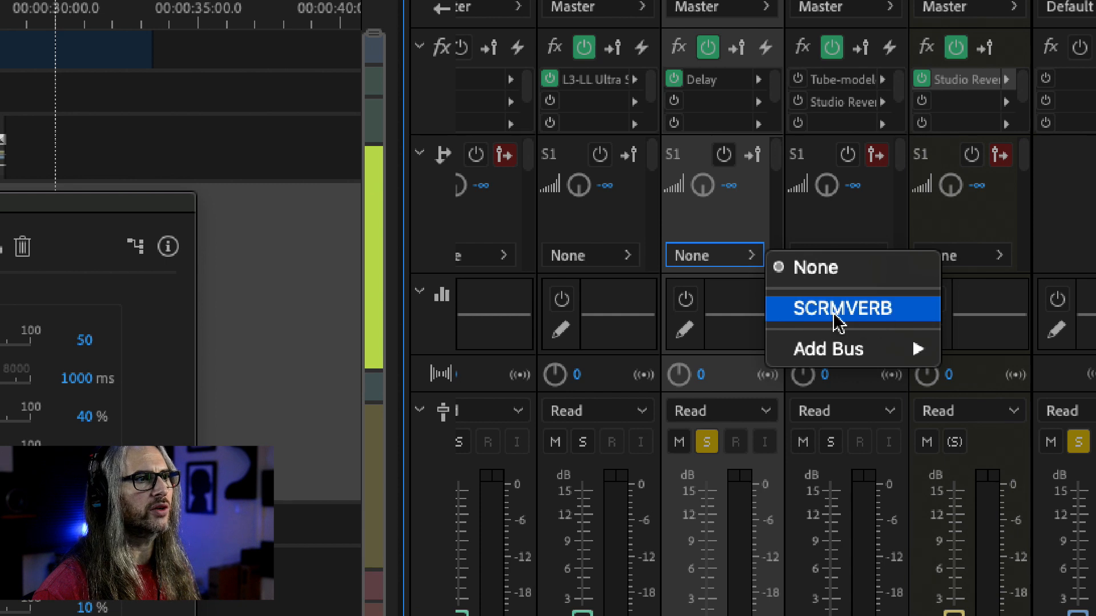
{"action": "left_click", "coordinate": [867, 318]}
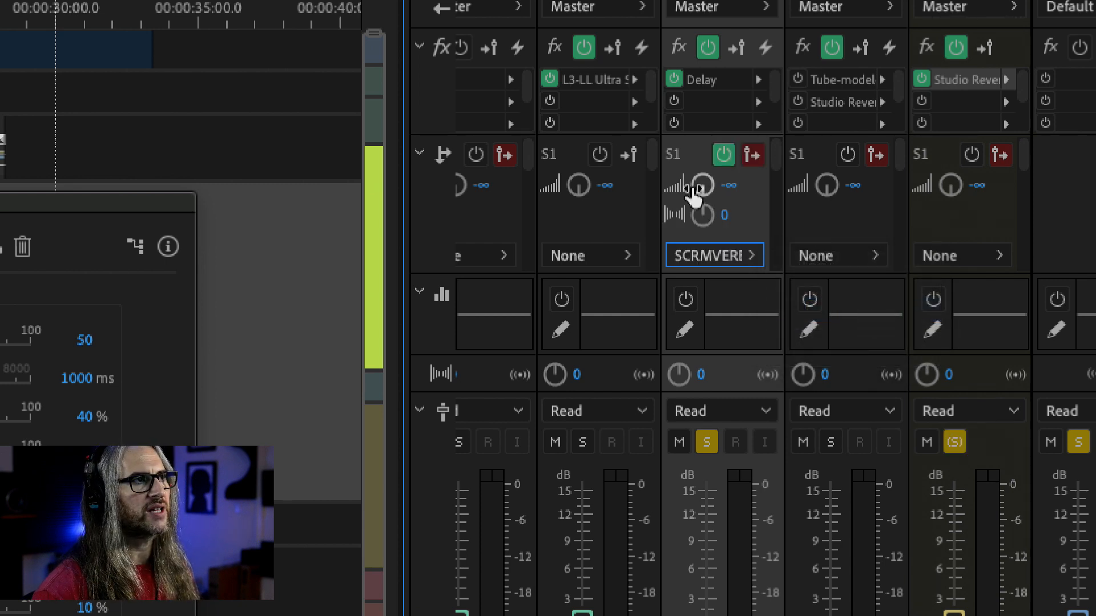
{"action": "mouse_move", "coordinate": [706, 193]}
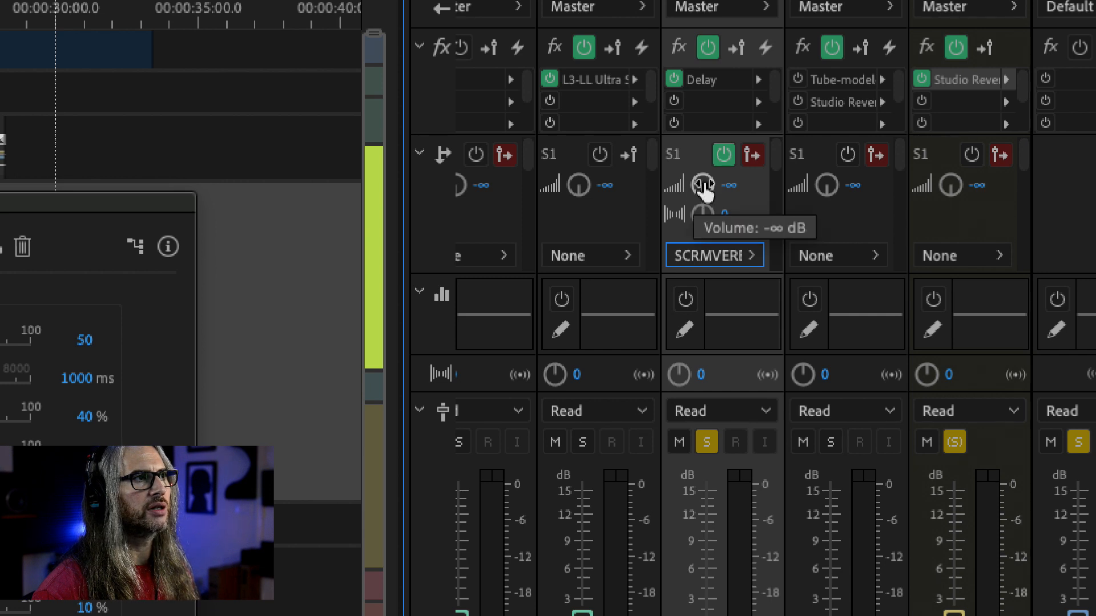
{"action": "left_click", "coordinate": [752, 154]}
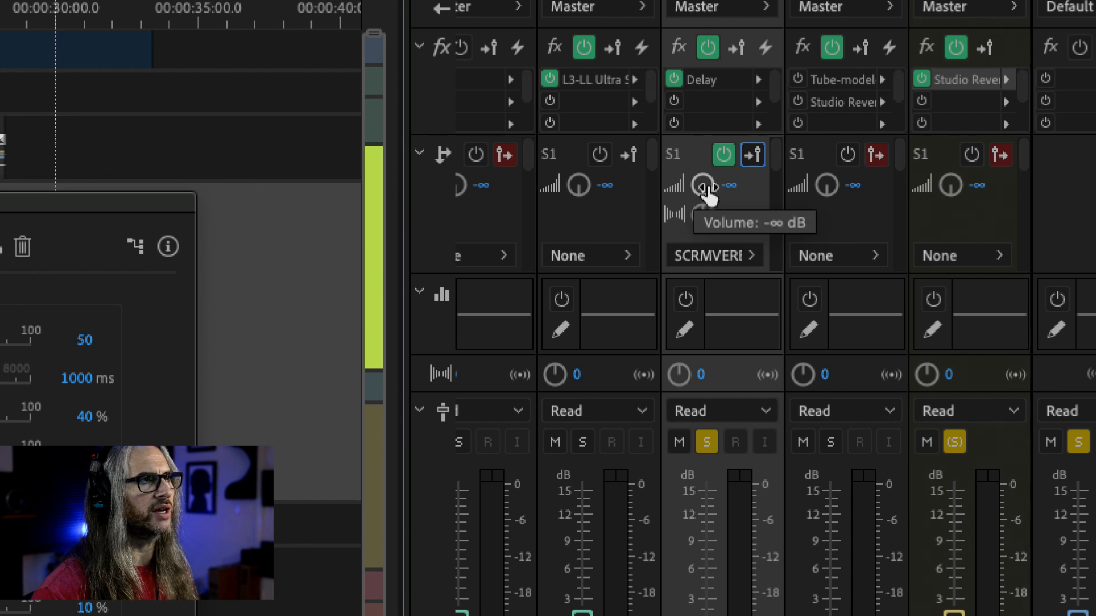
{"action": "mouse_move", "coordinate": [707, 188]}
{"action": "left_mouse_down"}
{"action": "mouse_move", "coordinate": [695, 160]}
{"action": "mouse_move", "coordinate": [701, 125]}
{"action": "mouse_move", "coordinate": [708, 204]}
{"action": "left_mouse_up"}
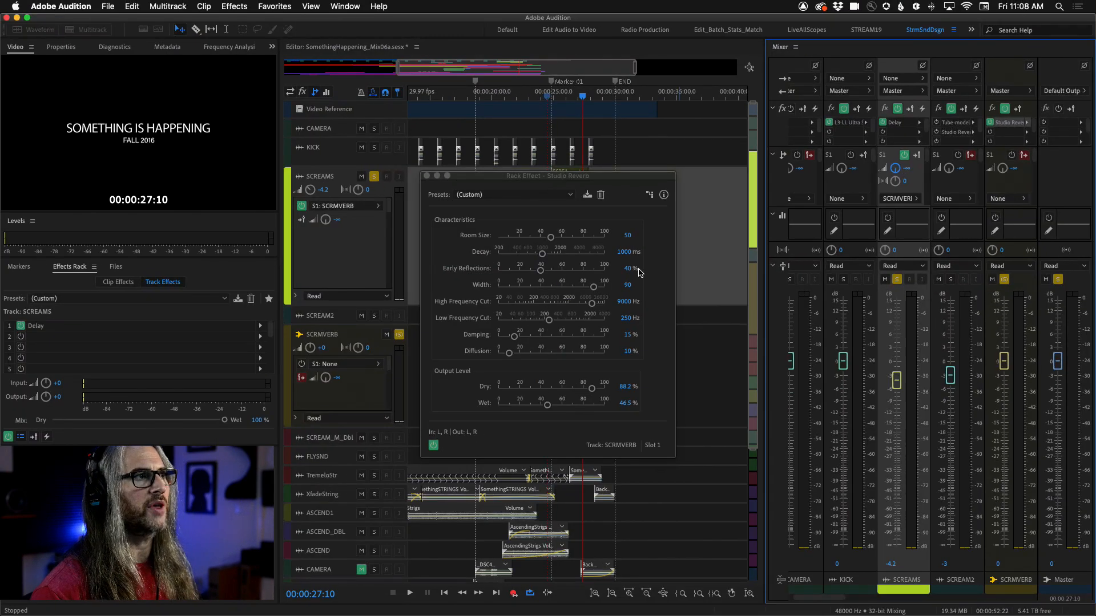
Step: Apply the Great Hall preset to the Studio Reverb, then set Early Reflections to 8.7%, Width 88.8, Dry 0% and Wet 79.3%
{"action": "left_click_drag", "start_coordinate": [571, 177], "coordinate": [660, 71]}
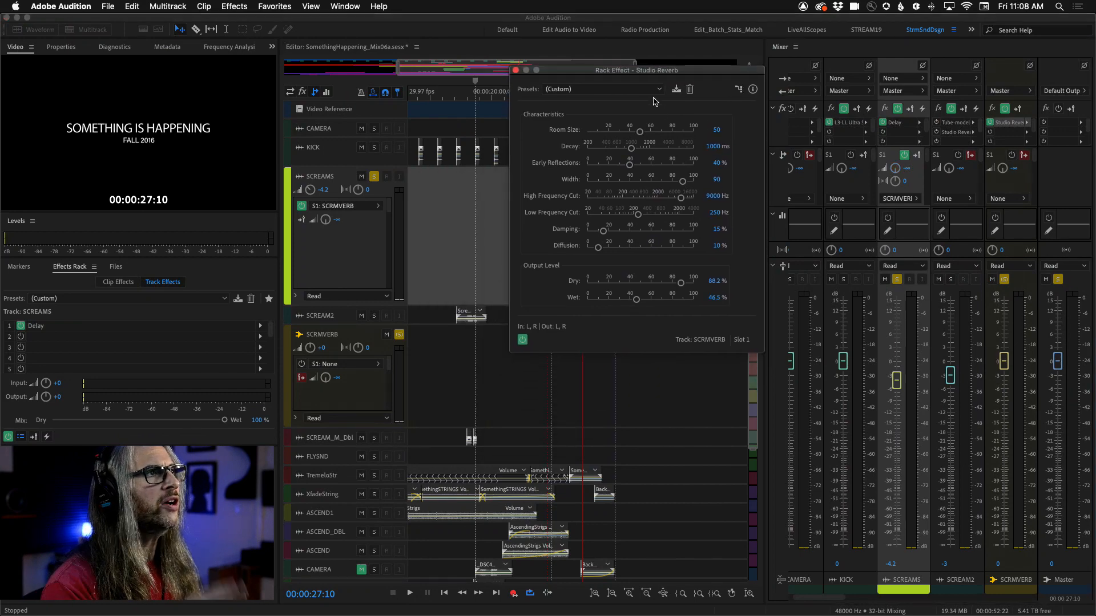
{"action": "left_click", "coordinate": [650, 91]}
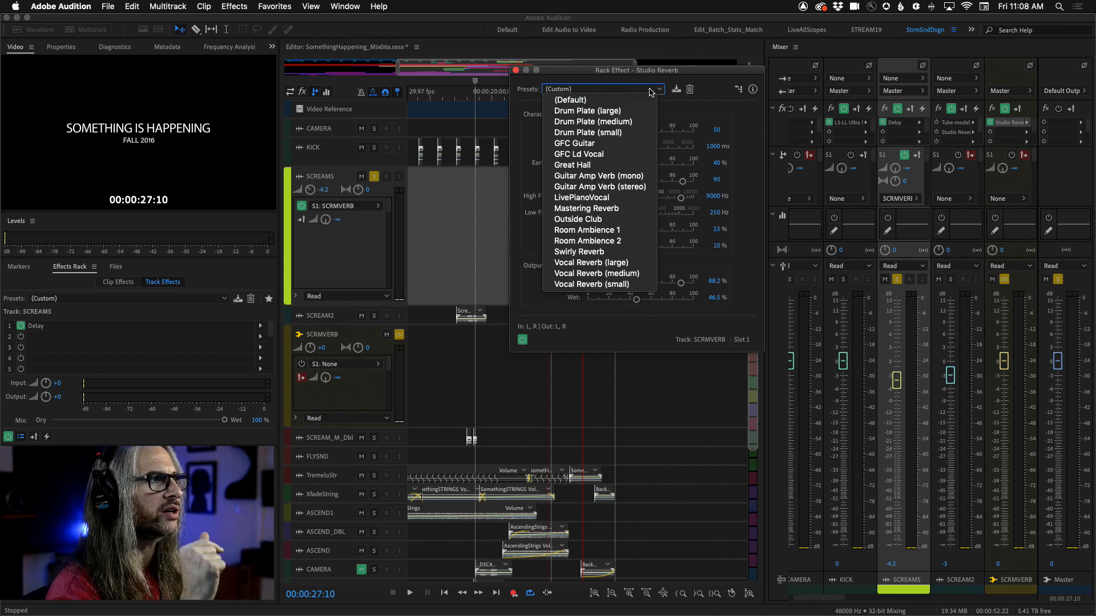
{"action": "left_click", "coordinate": [607, 167]}
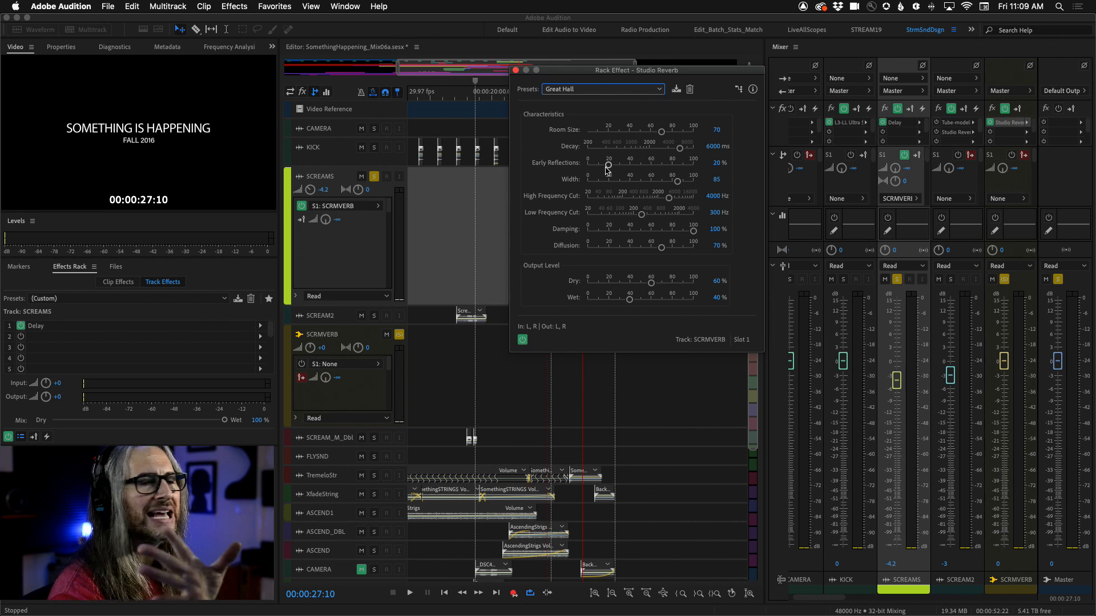
{"action": "left_click_drag", "start_coordinate": [651, 283], "coordinate": [672, 302]}
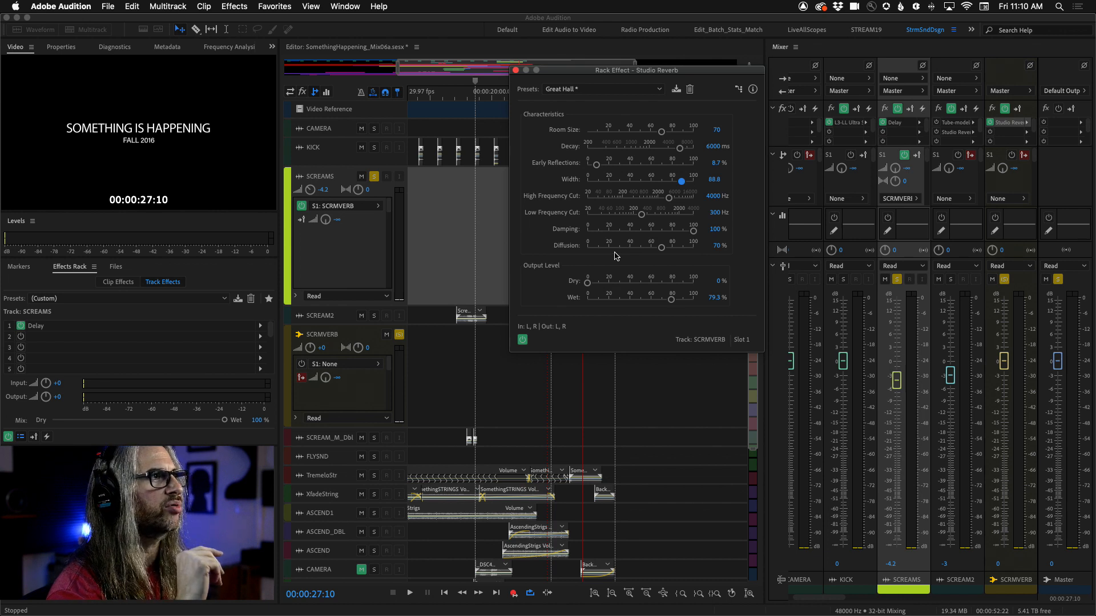
Step: Select the time range around the scream clip for playback
{"action": "left_click_drag", "start_coordinate": [589, 73], "coordinate": [718, 191]}
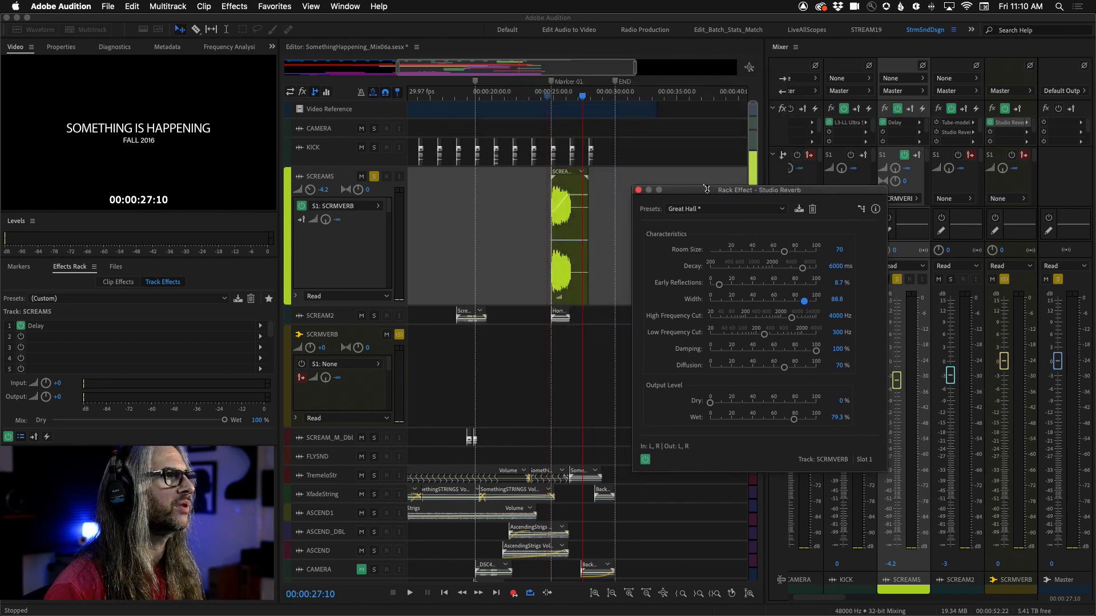
{"action": "left_click_drag", "start_coordinate": [537, 221], "coordinate": [602, 233]}
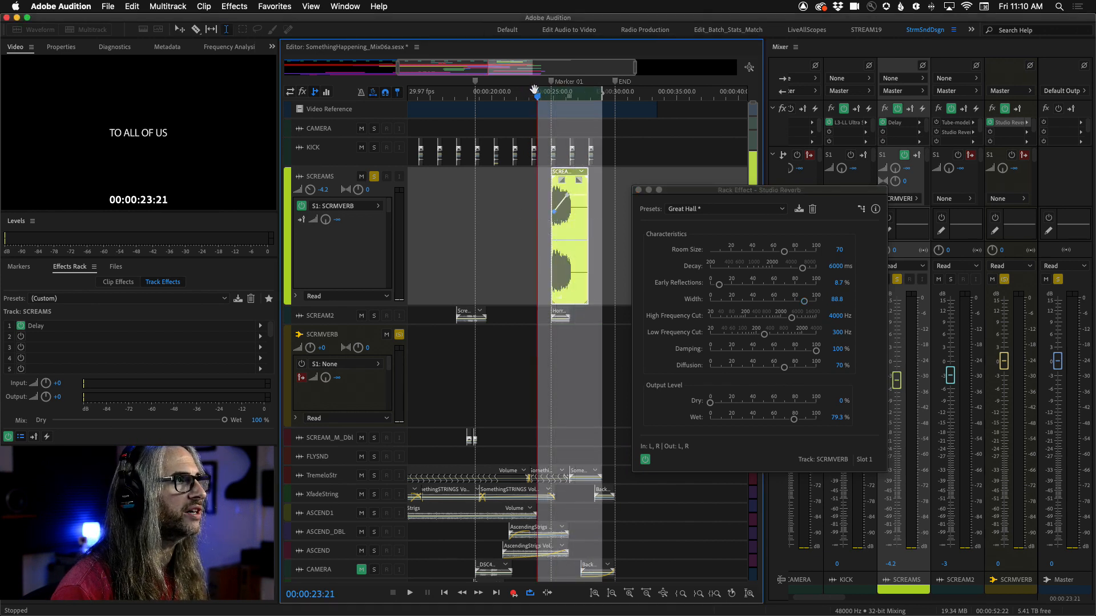
{"action": "left_click_drag", "start_coordinate": [535, 90], "coordinate": [610, 93]}
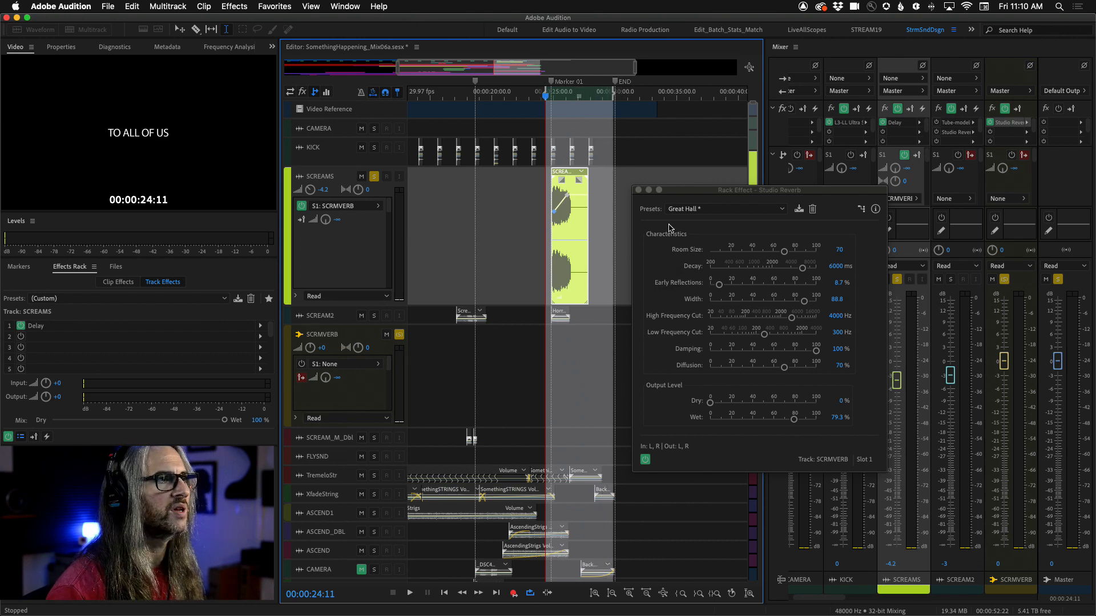
Step: Adjust the SCREAMS reverb send level to -3.3 dB while auditioning the selection
{"action": "left_click_drag", "start_coordinate": [730, 192], "coordinate": [732, 256]}
{"action": "left_click_drag", "start_coordinate": [895, 168], "coordinate": [895, 160]}
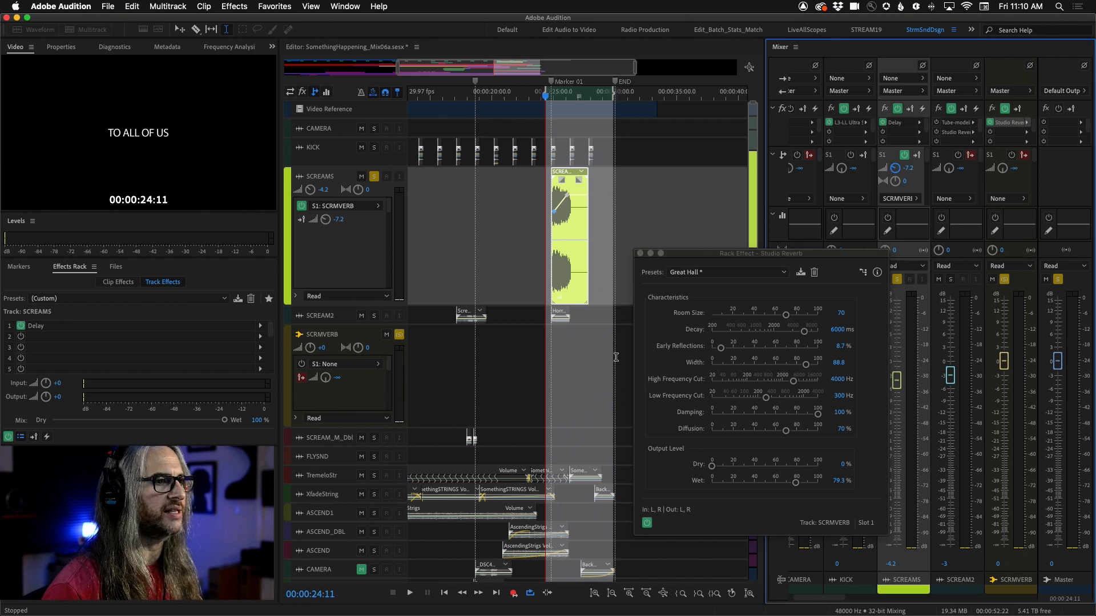
{"action": "key", "text": "space"}
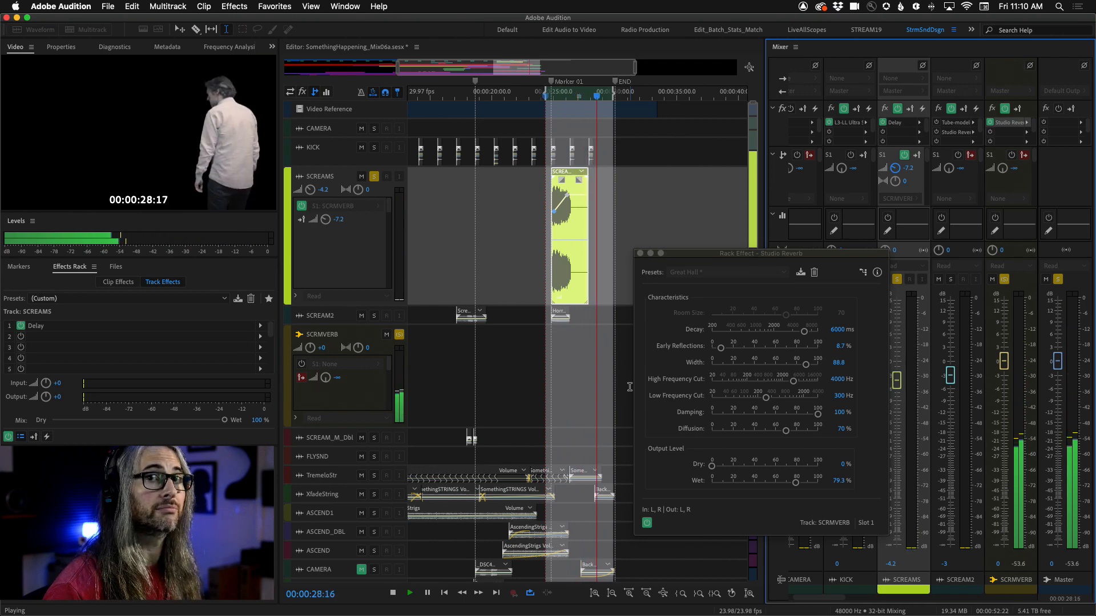
{"action": "key", "text": "space"}
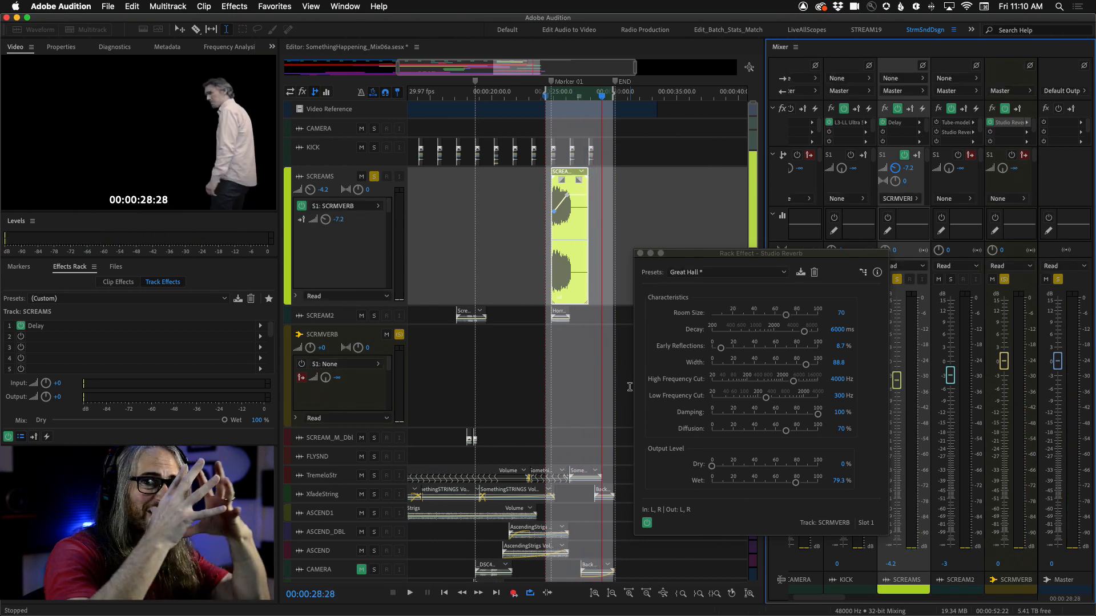
{"action": "key", "text": "space"}
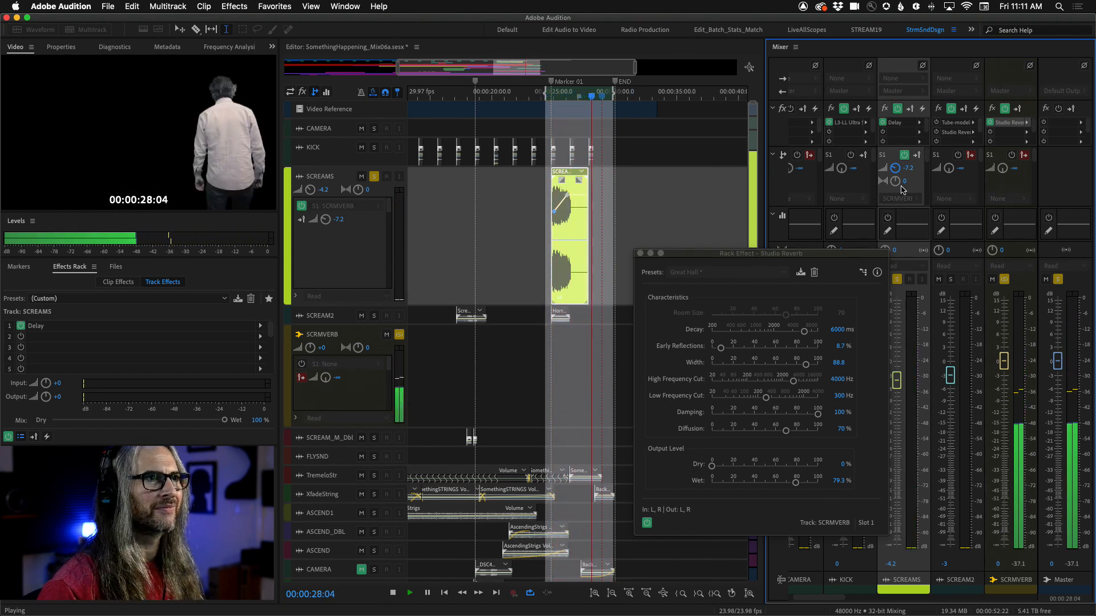
{"action": "left_click_drag", "start_coordinate": [894, 172], "coordinate": [895, 160]}
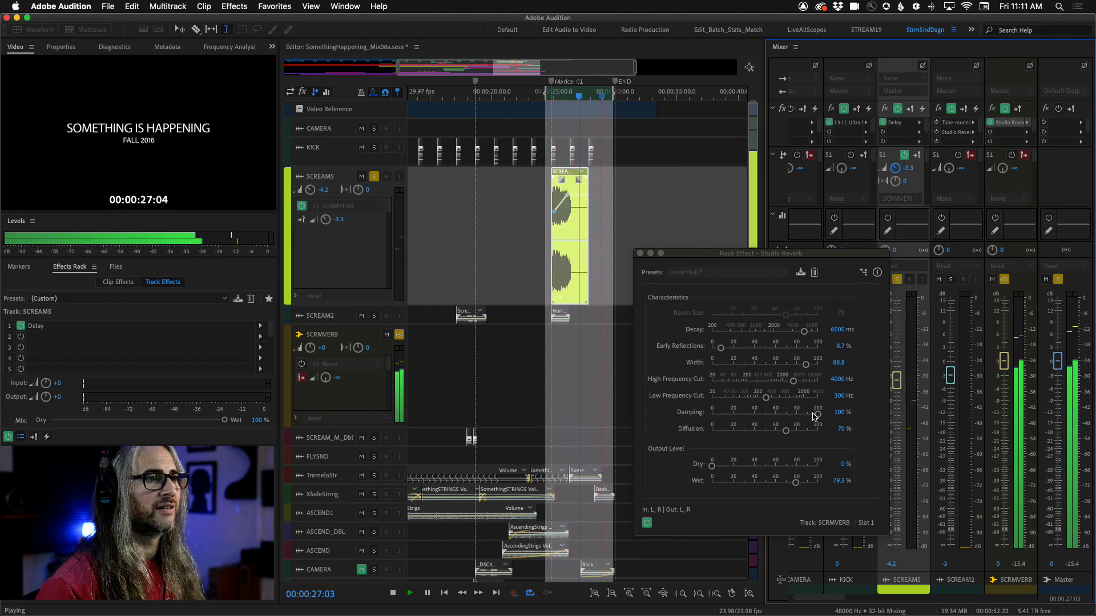
Step: Lower the reverb's Damping to about 78% and Diffusion to 74.6%, auditioning the result
{"action": "left_click_drag", "start_coordinate": [818, 414], "coordinate": [791, 417]}
{"action": "key", "text": "space"}
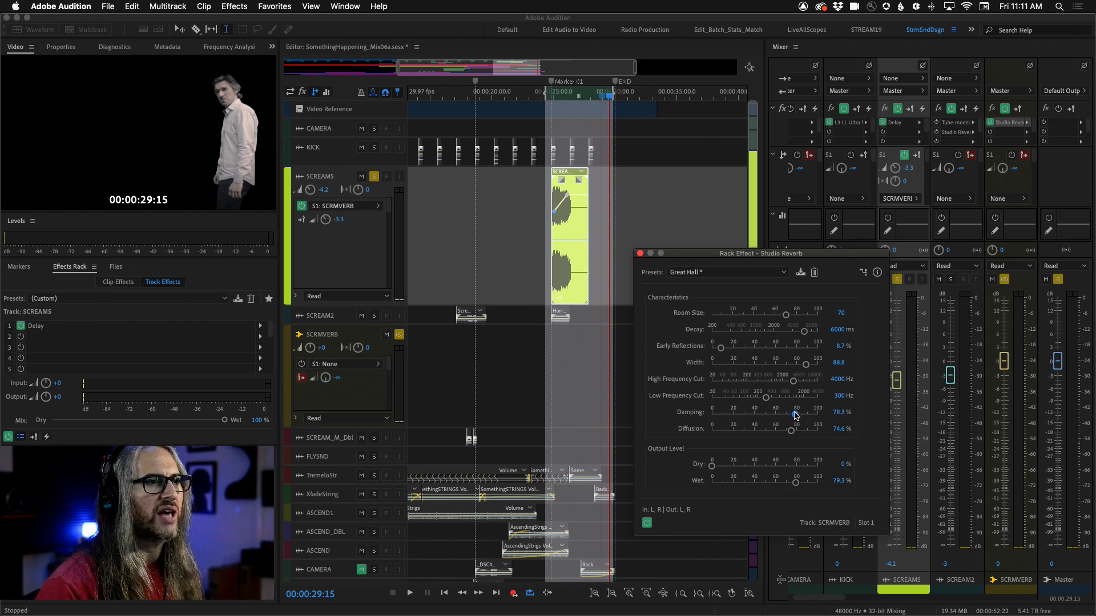
{"action": "key", "text": "space"}
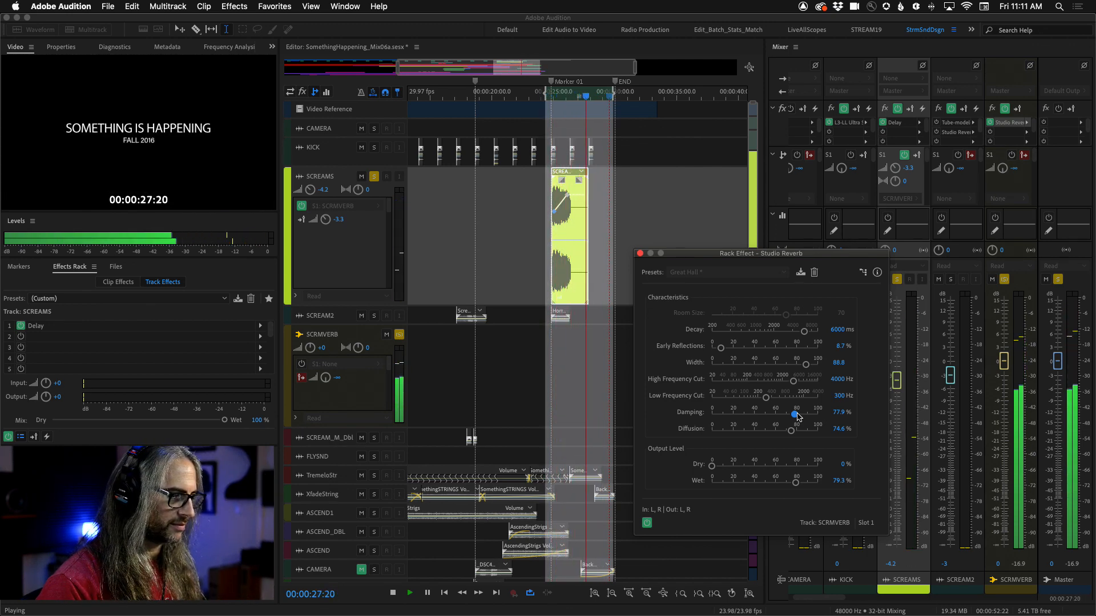
{"action": "key", "text": "space"}
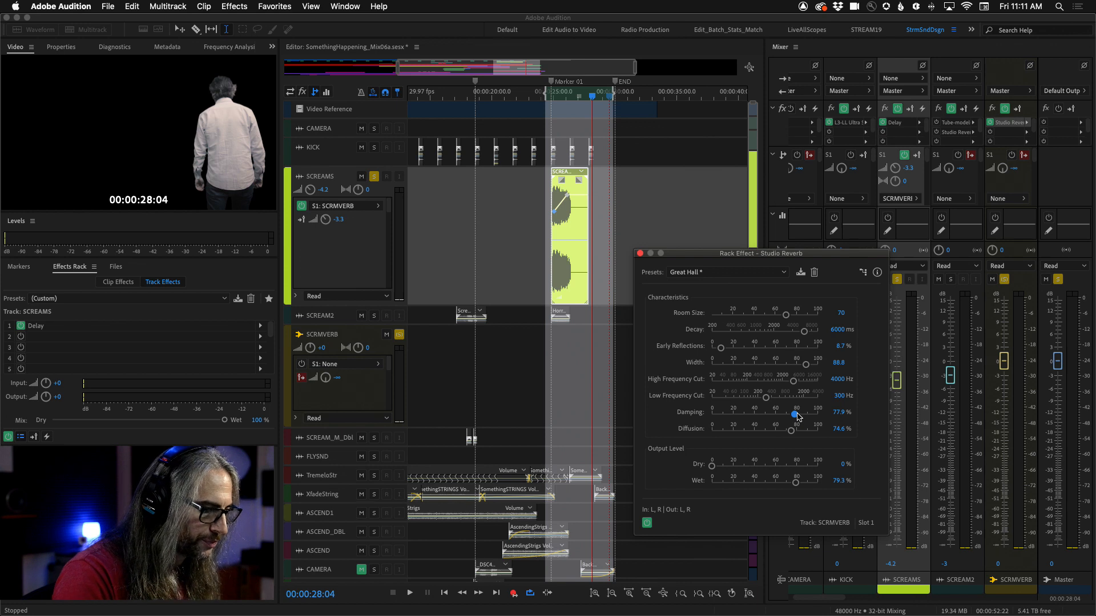
Step: Toggle the SCREAMS reverb send off to compare and audition the scream section
{"action": "key", "text": "space"}
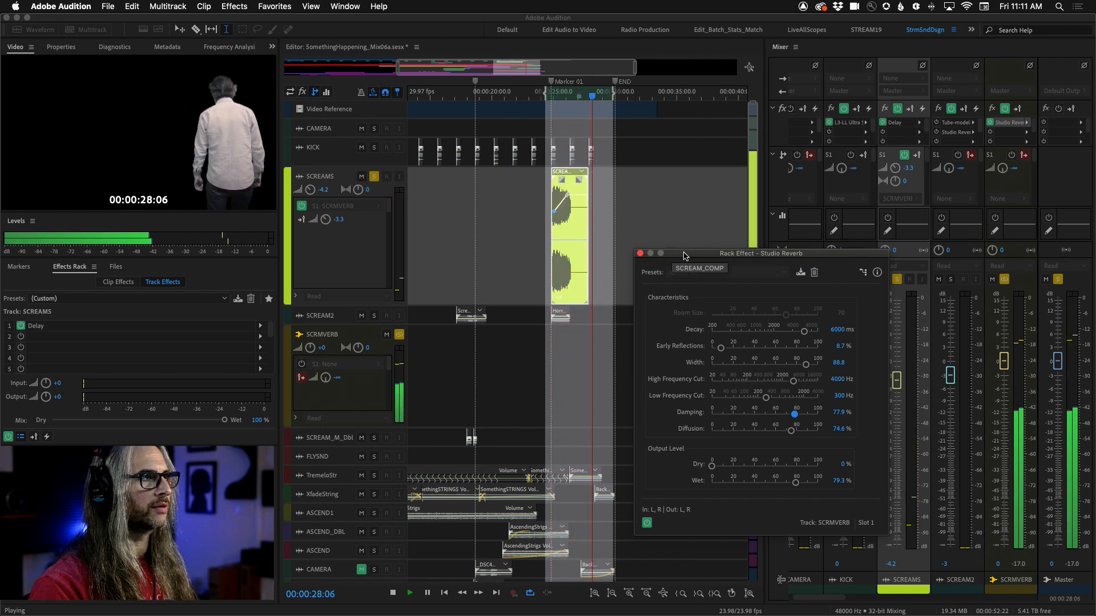
{"action": "key", "text": "space"}
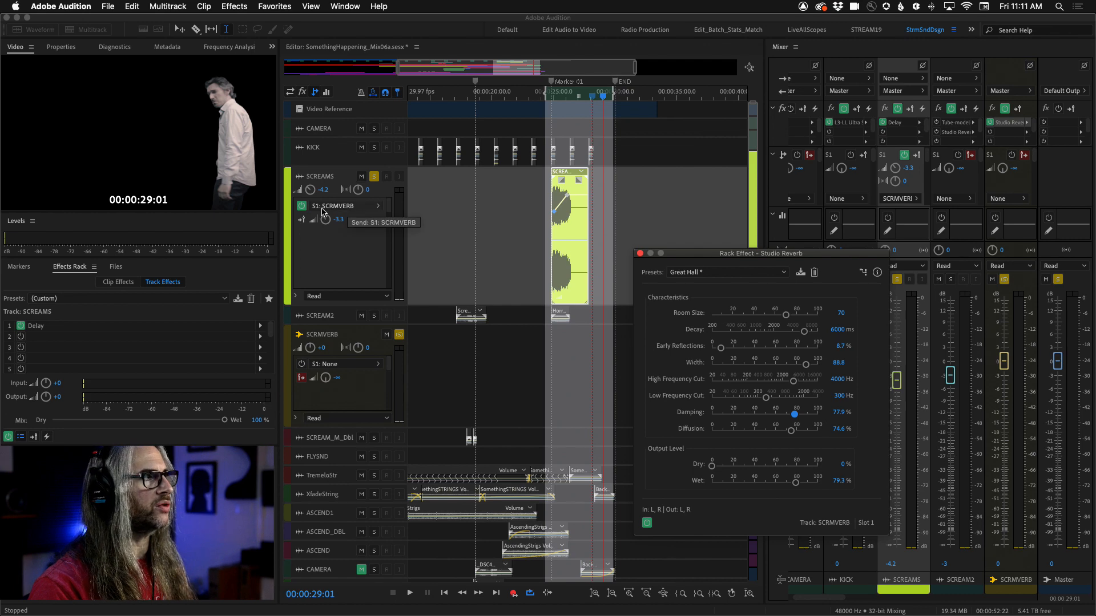
{"action": "left_click", "coordinate": [301, 206]}
{"action": "left_click_drag", "start_coordinate": [603, 100], "coordinate": [533, 106]}
{"action": "key", "text": "space"}
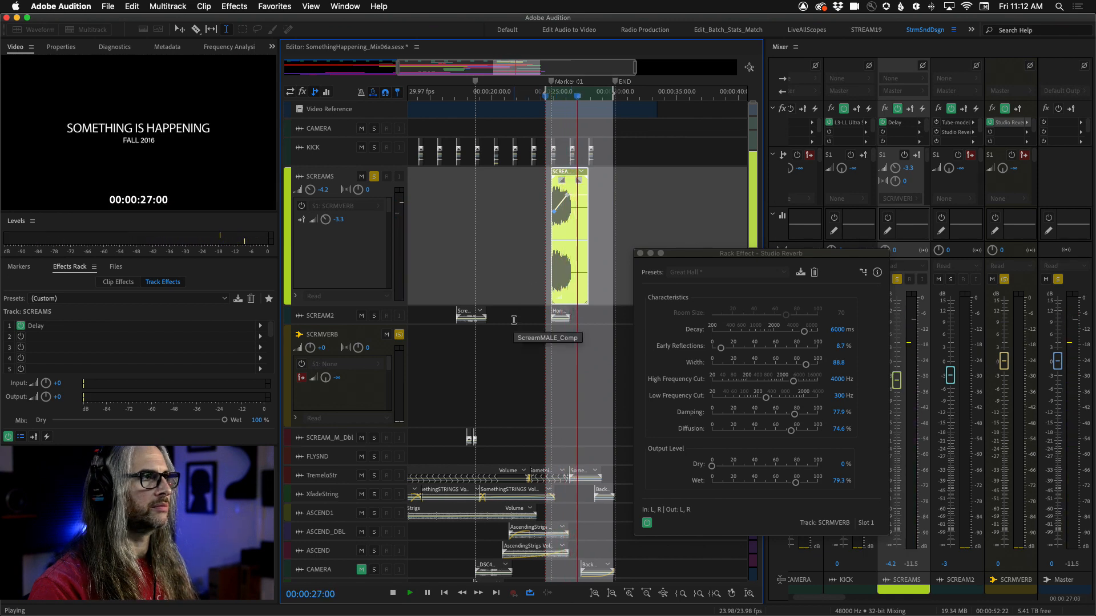
{"action": "key", "text": "space"}
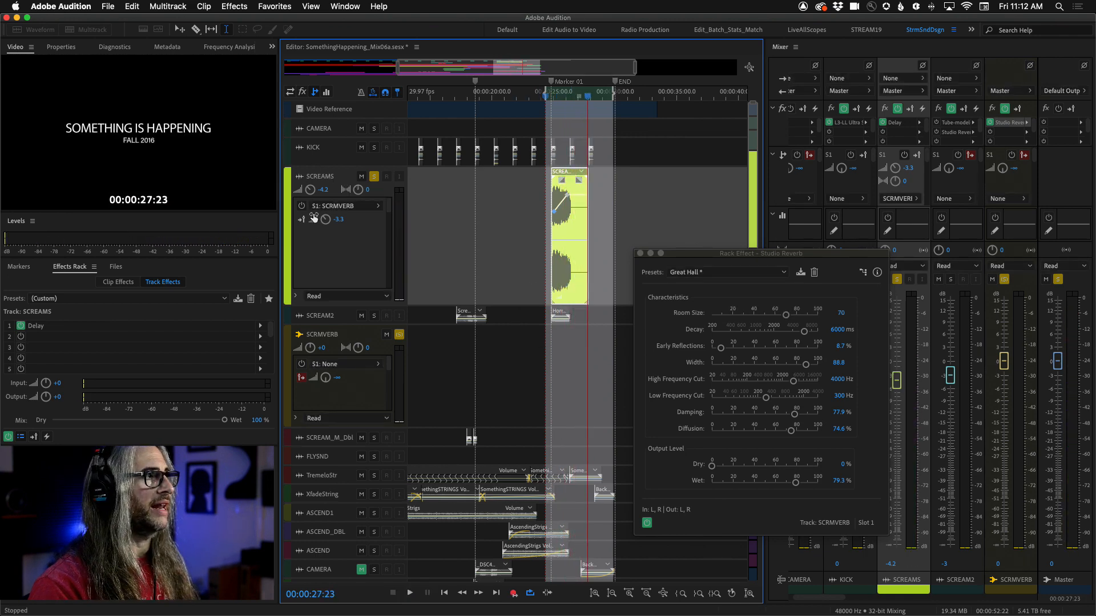
Step: Show the track effects in the timeline and bypass the SCREAMS effects rack to audition without the delay
{"action": "left_click", "coordinate": [302, 92]}
{"action": "left_click", "coordinate": [311, 204]}
{"action": "left_click_drag", "start_coordinate": [588, 100], "coordinate": [546, 97]}
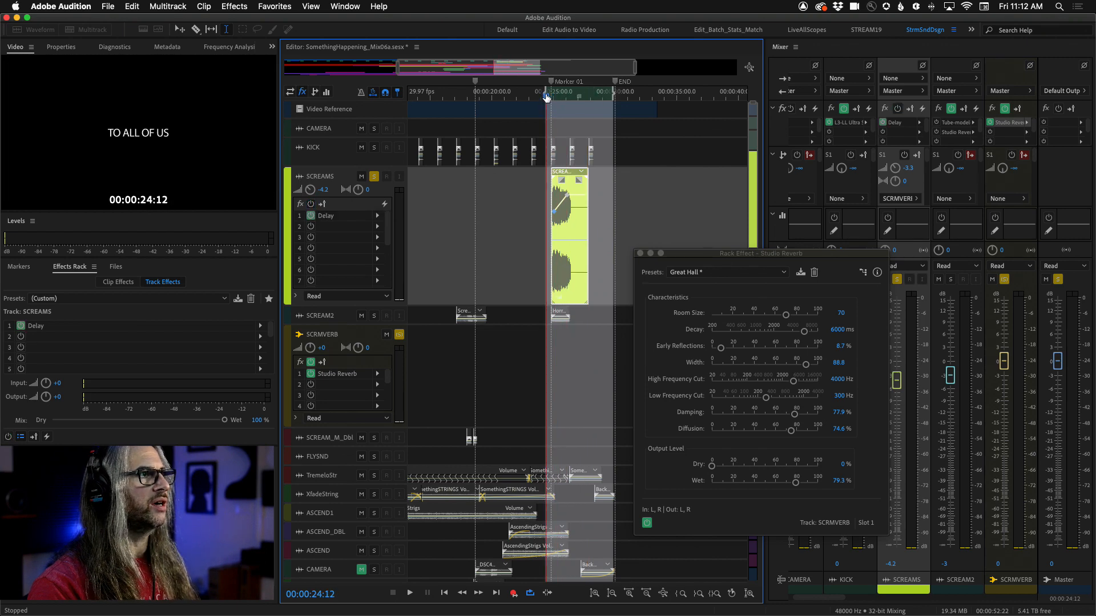
{"action": "key", "text": "space"}
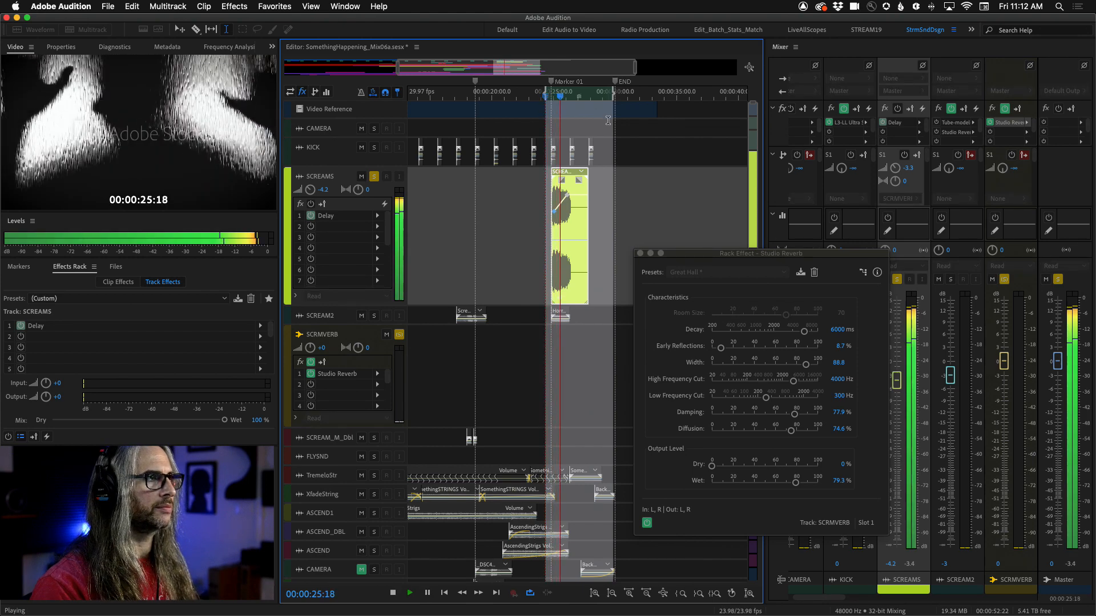
{"action": "key", "text": "space"}
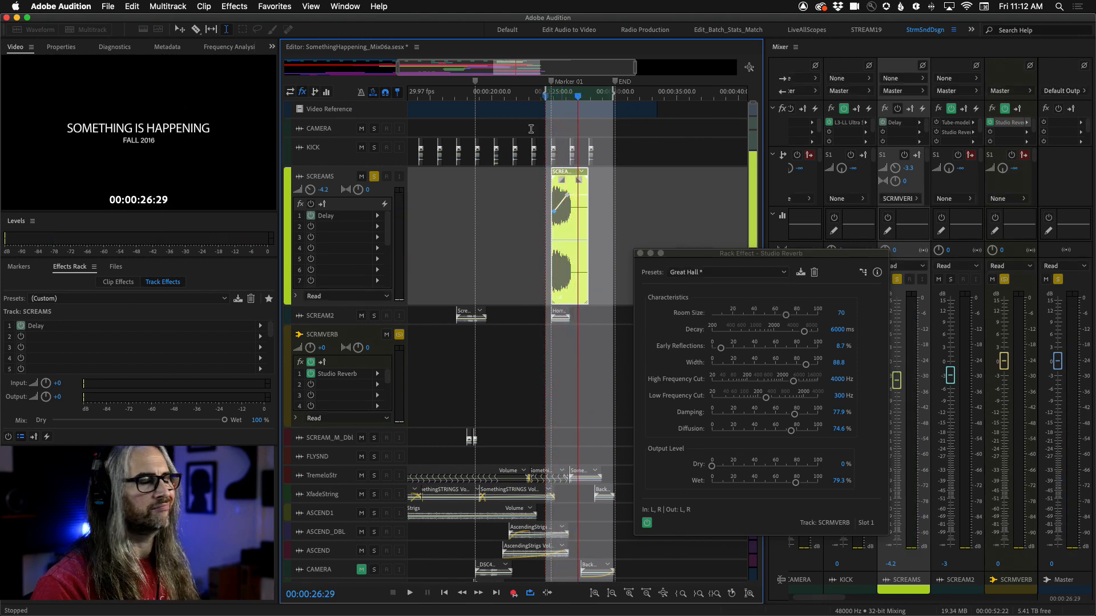
Step: Re-enable the SCREAMS effects rack, return to the sends view and audition the scream again
{"action": "left_click", "coordinate": [310, 204]}
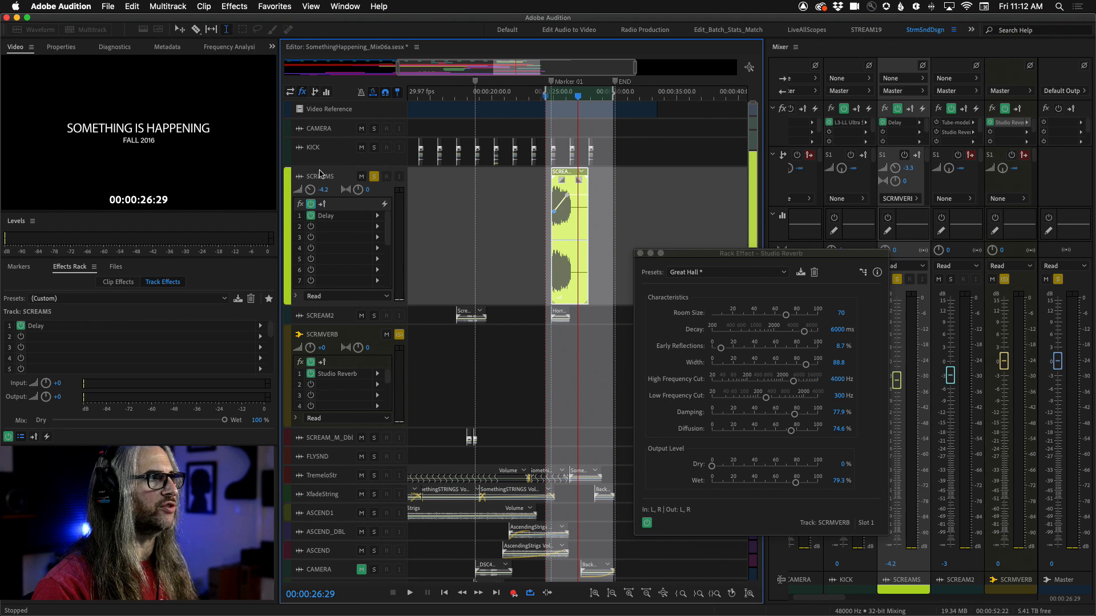
{"action": "left_click", "coordinate": [315, 94]}
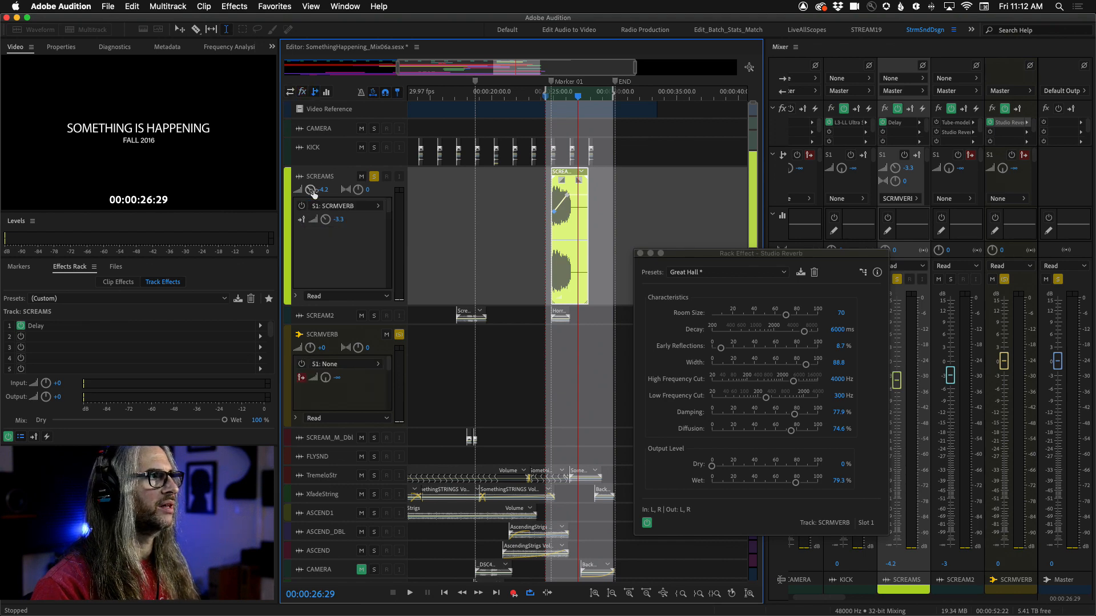
{"action": "left_click_drag", "start_coordinate": [578, 95], "coordinate": [544, 97]}
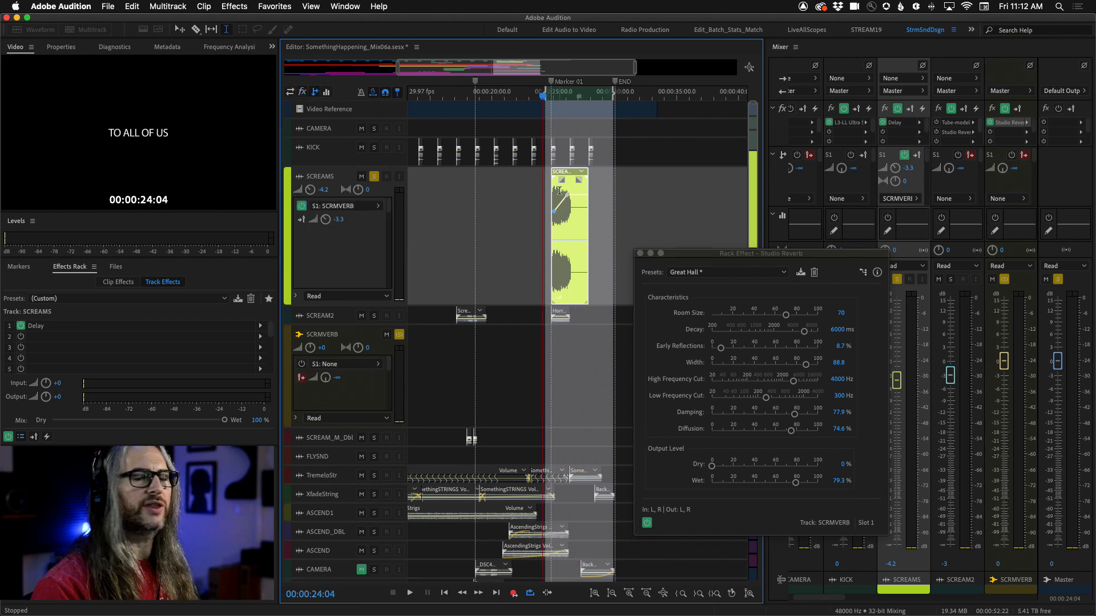
{"action": "key", "text": "space"}
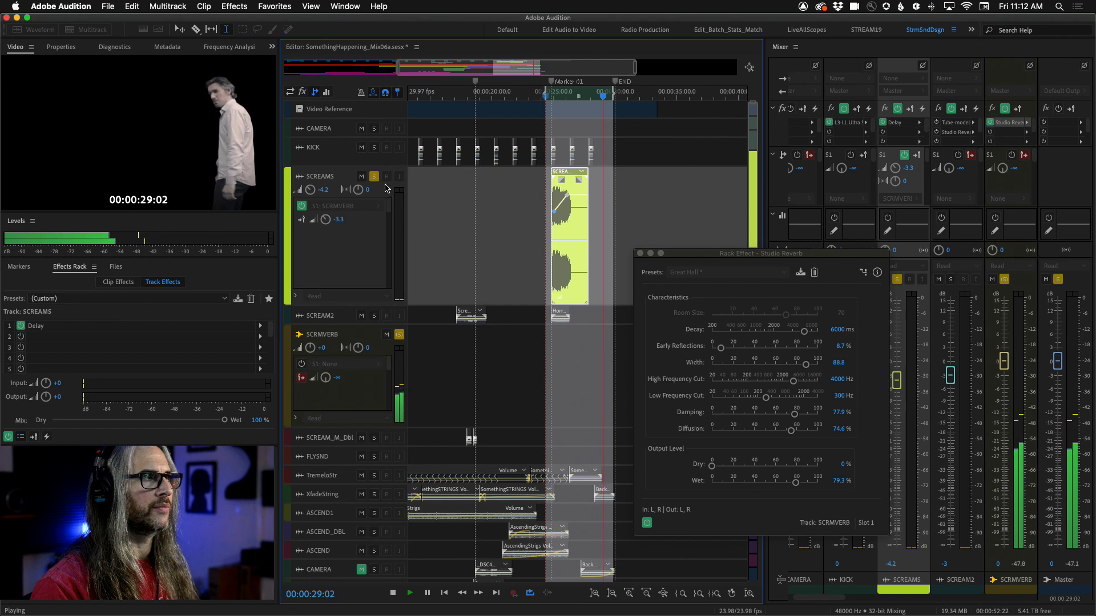
{"action": "key", "text": "space"}
Step: Solo the SCREAMS track and audition the scream section
{"action": "left_click", "coordinate": [374, 177]}
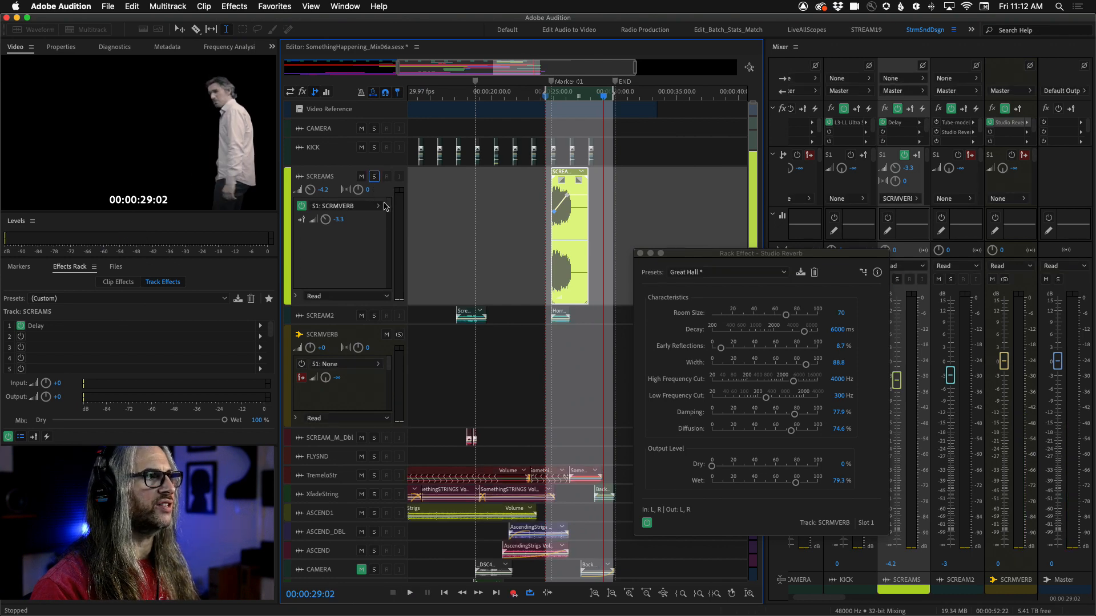
{"action": "left_click_drag", "start_coordinate": [603, 98], "coordinate": [537, 100]}
{"action": "key", "text": "space"}
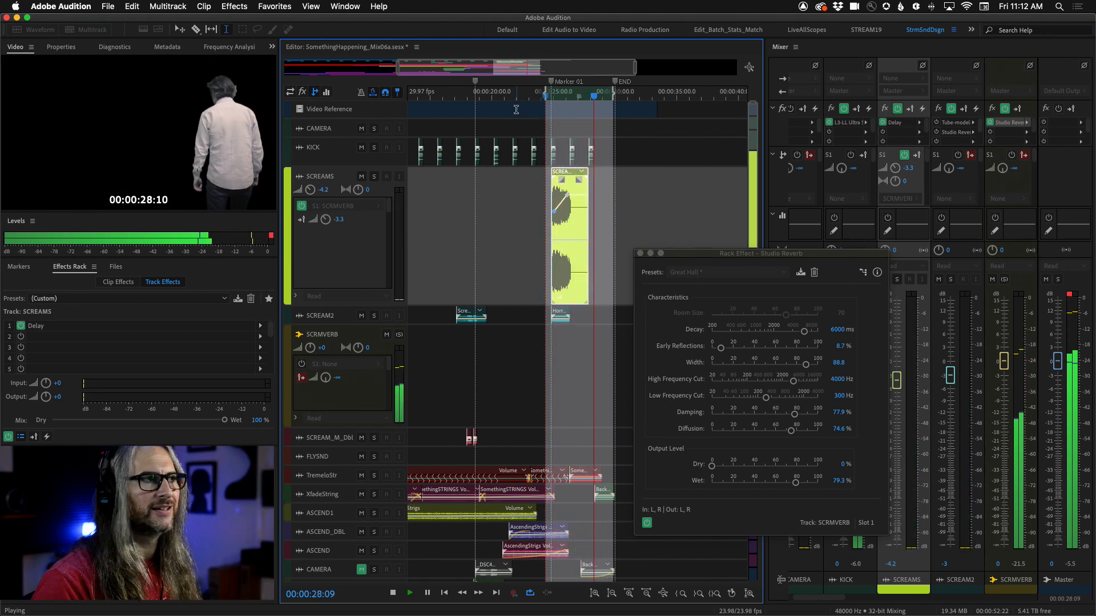
{"action": "key", "text": "space"}
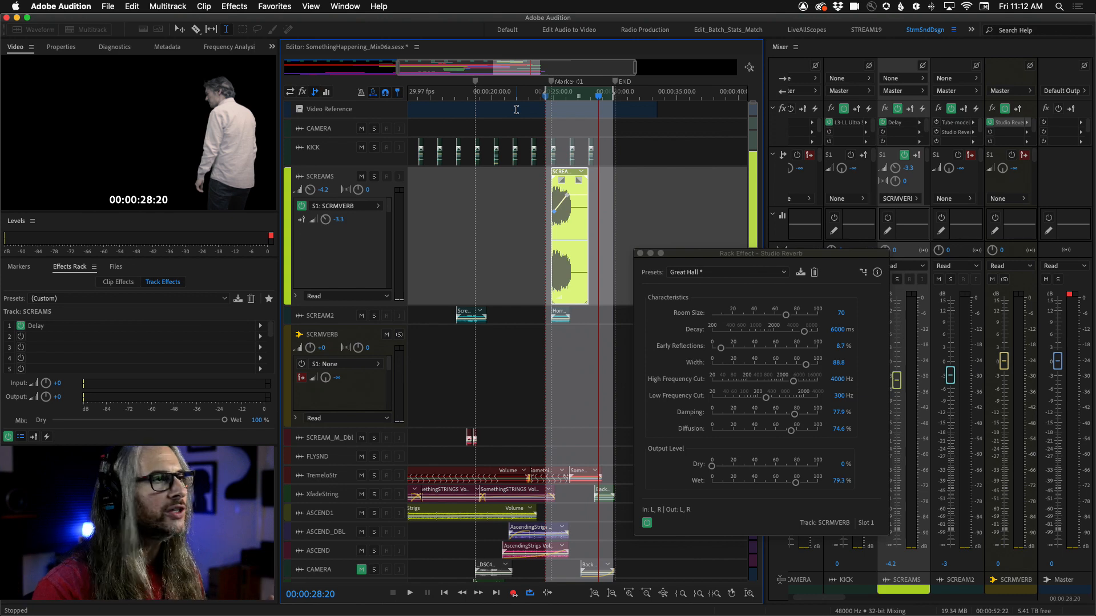
Step: Close the reverb editor and open the SCREAMS track's Delay effect editor
{"action": "left_click", "coordinate": [639, 253]}
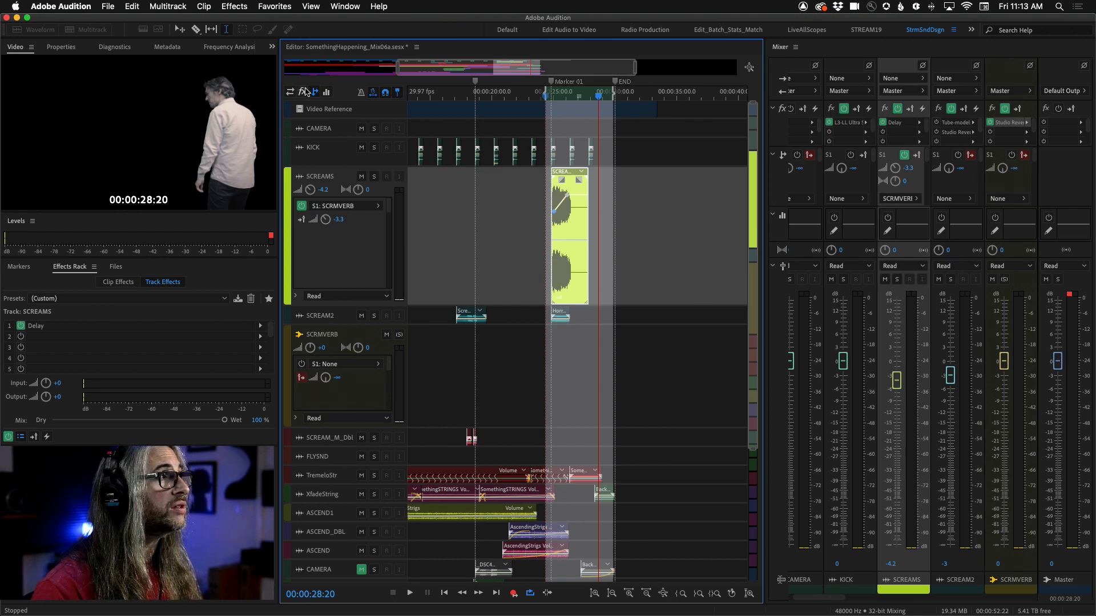
{"action": "left_click", "coordinate": [302, 92]}
{"action": "double_click", "coordinate": [351, 217]}
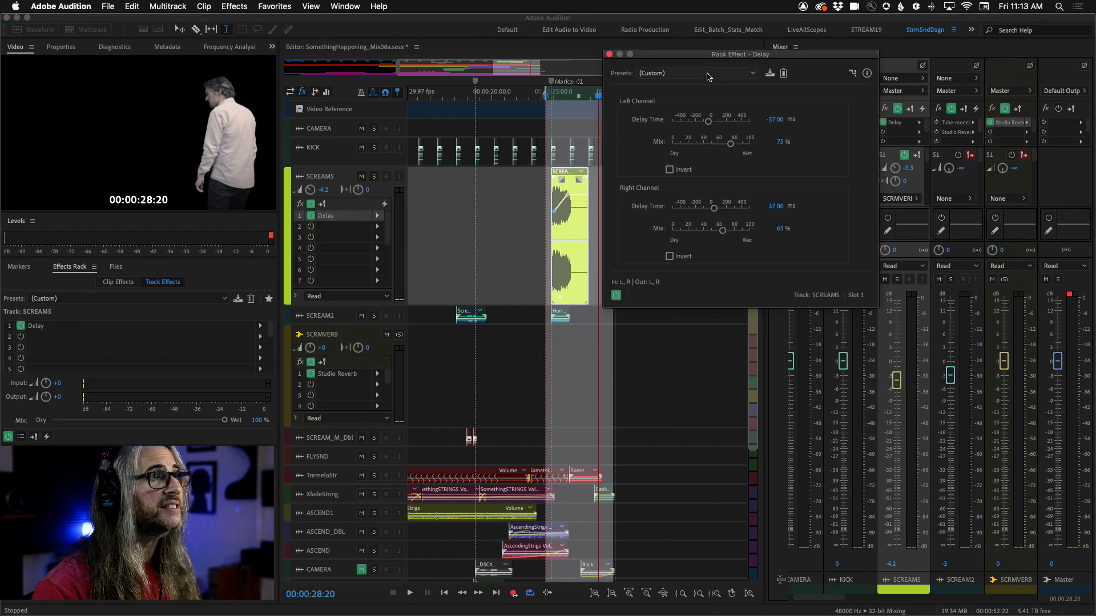
Step: Browse the Delay presets without choosing one, then close the Delay editor
{"action": "left_click_drag", "start_coordinate": [708, 54], "coordinate": [594, 100]}
{"action": "left_click", "coordinate": [636, 119]}
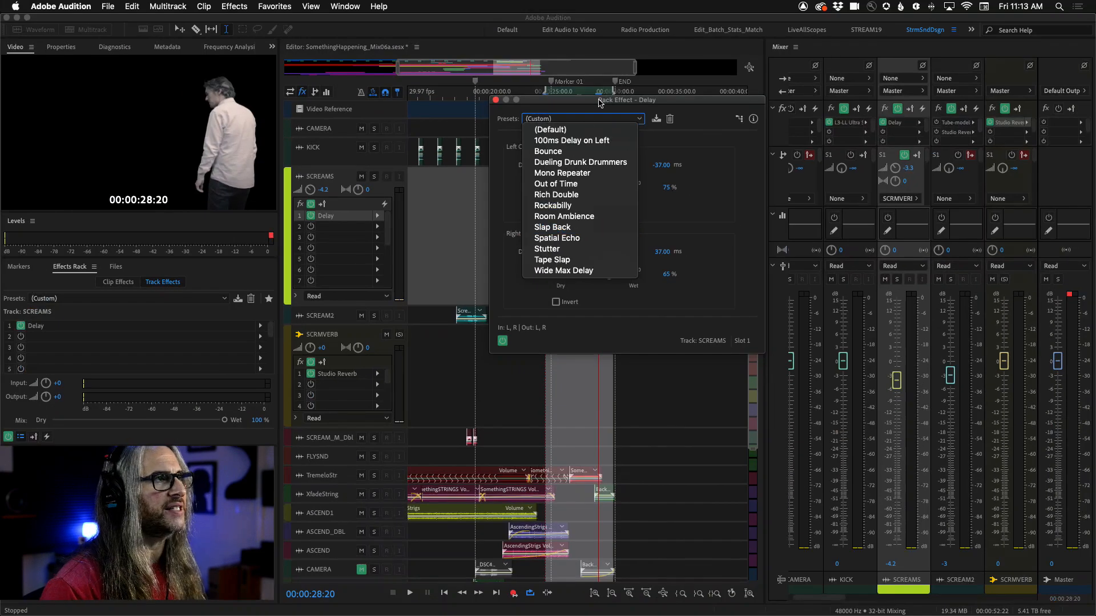
{"action": "left_click", "coordinate": [599, 100]}
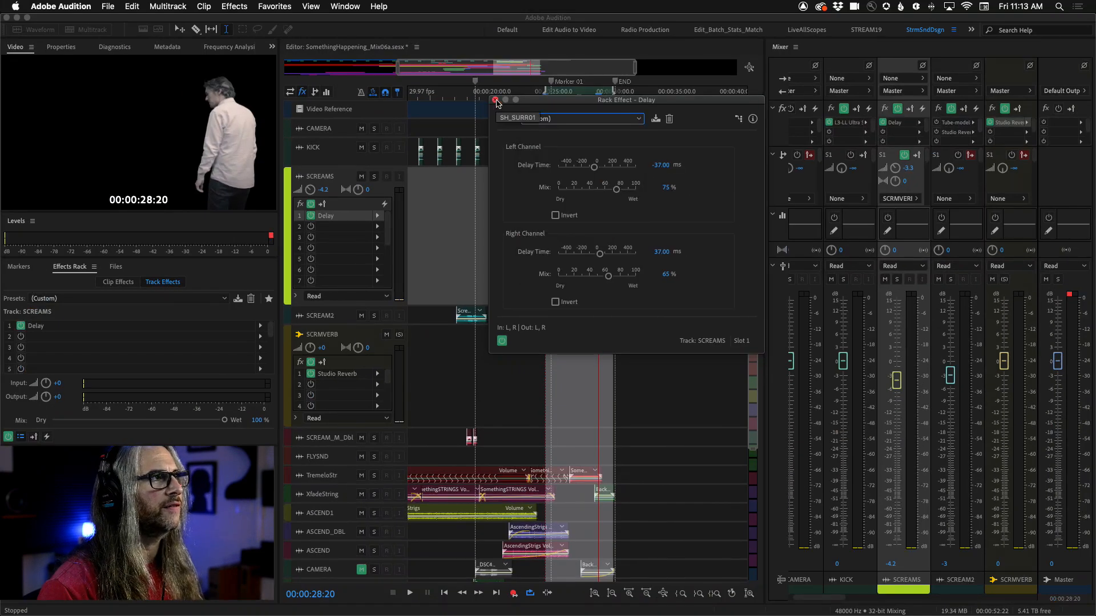
{"action": "left_click", "coordinate": [494, 101]}
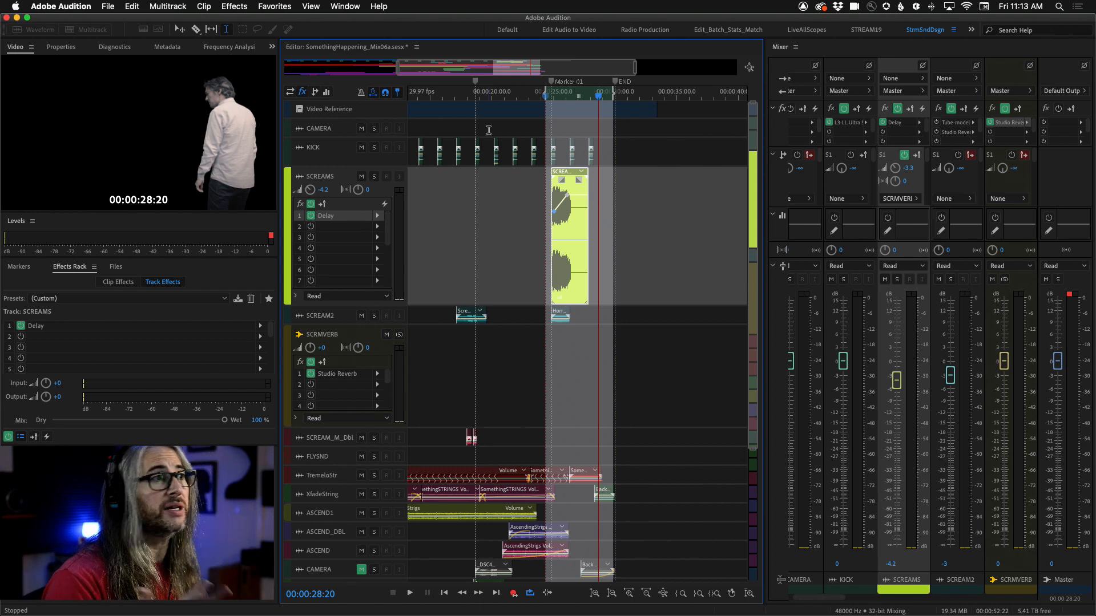
{"action": "key", "text": "g"}
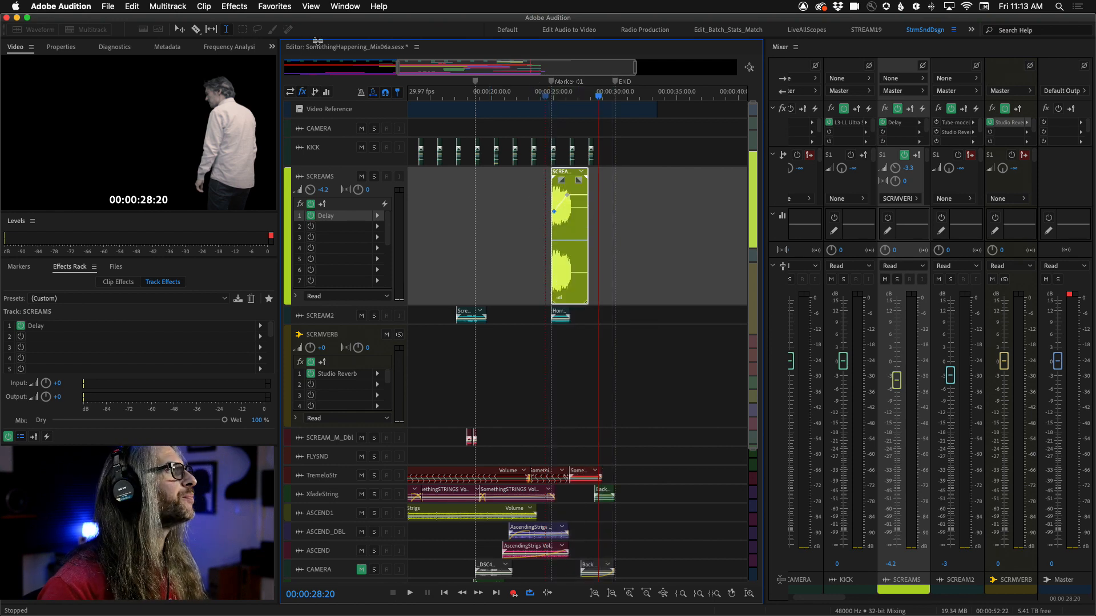
Step: Switch to the TwoStep-Scene 27 session and play it from the start
{"action": "left_click", "coordinate": [417, 48]}
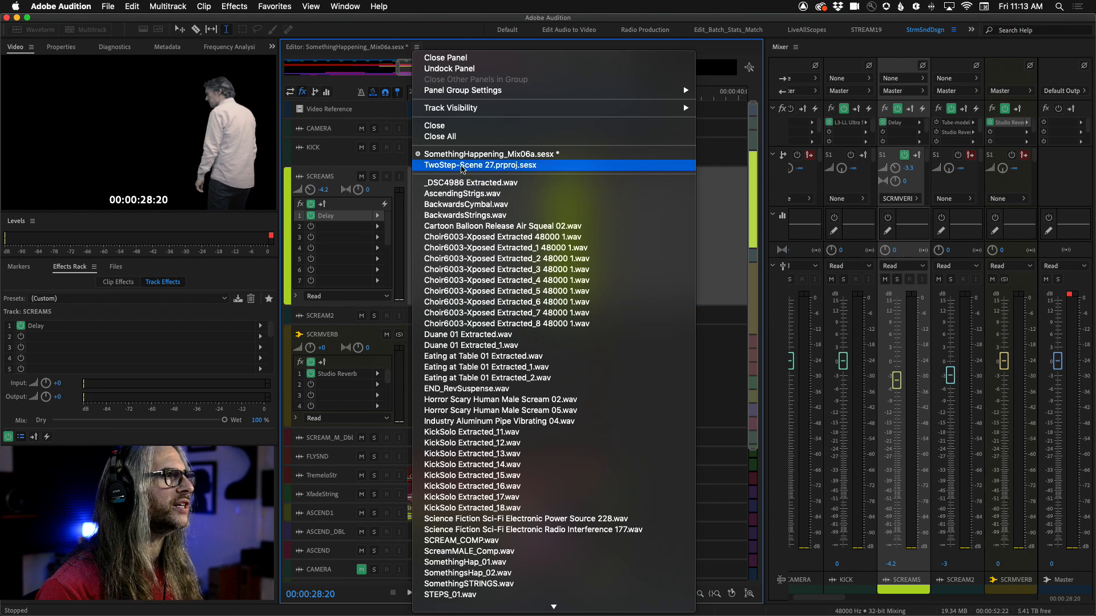
{"action": "left_click", "coordinate": [461, 164]}
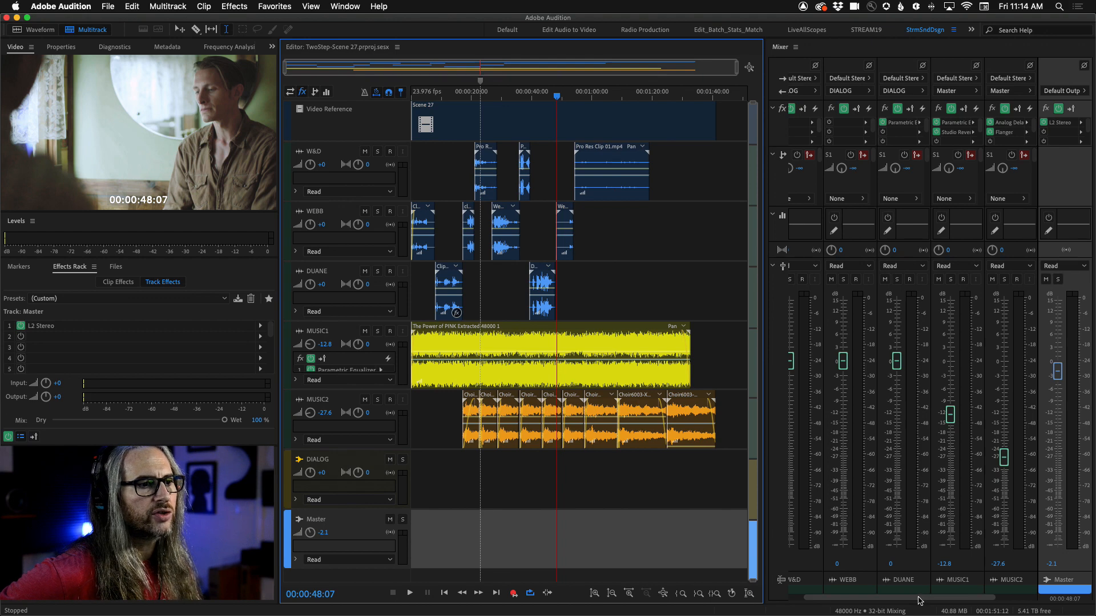
{"action": "left_click_drag", "start_coordinate": [911, 598], "coordinate": [953, 598]}
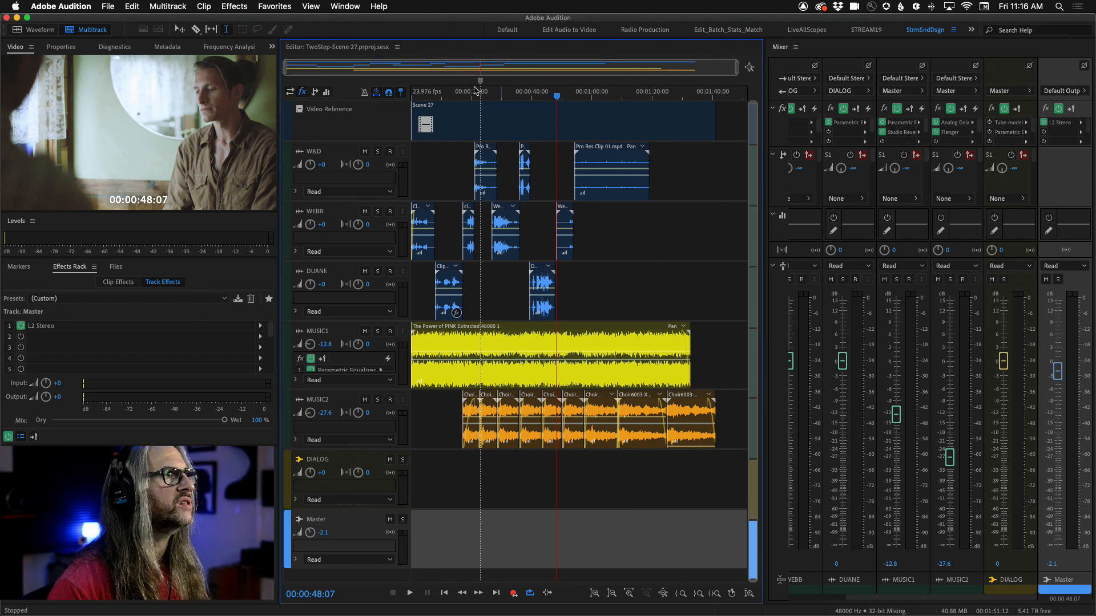
{"action": "left_click", "coordinate": [525, 96]}
{"action": "left_click_drag", "start_coordinate": [525, 96], "coordinate": [409, 94]}
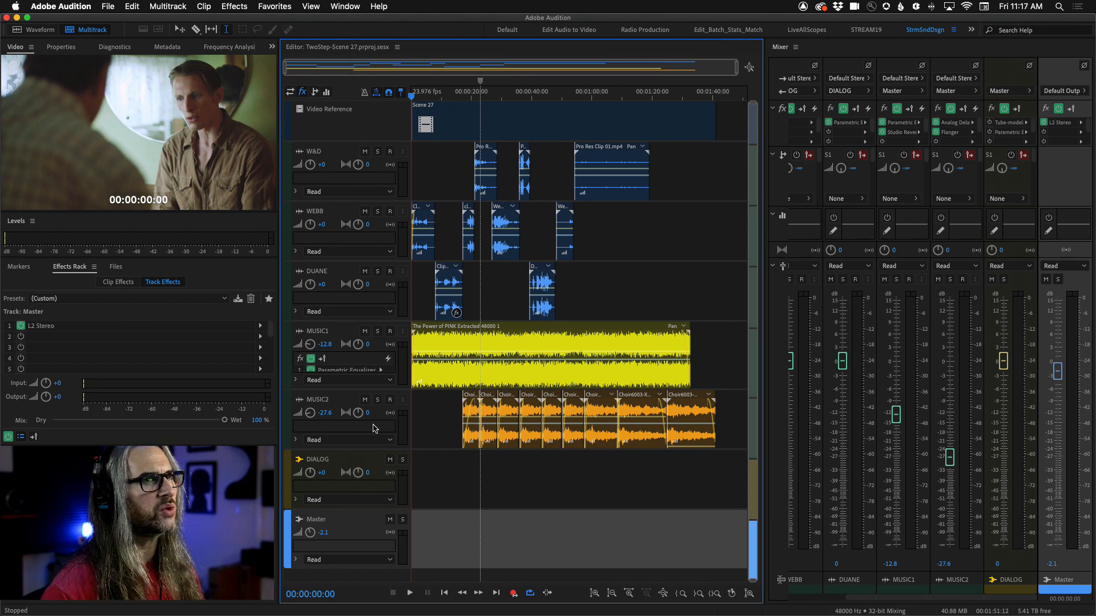
{"action": "key", "text": "space"}
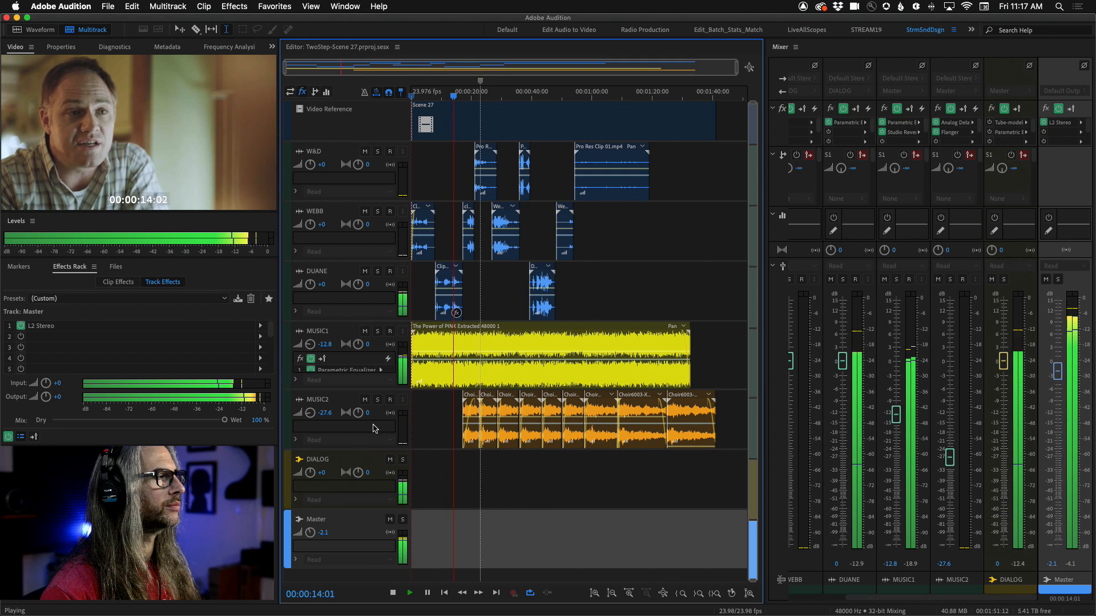
{"action": "key", "text": "space"}
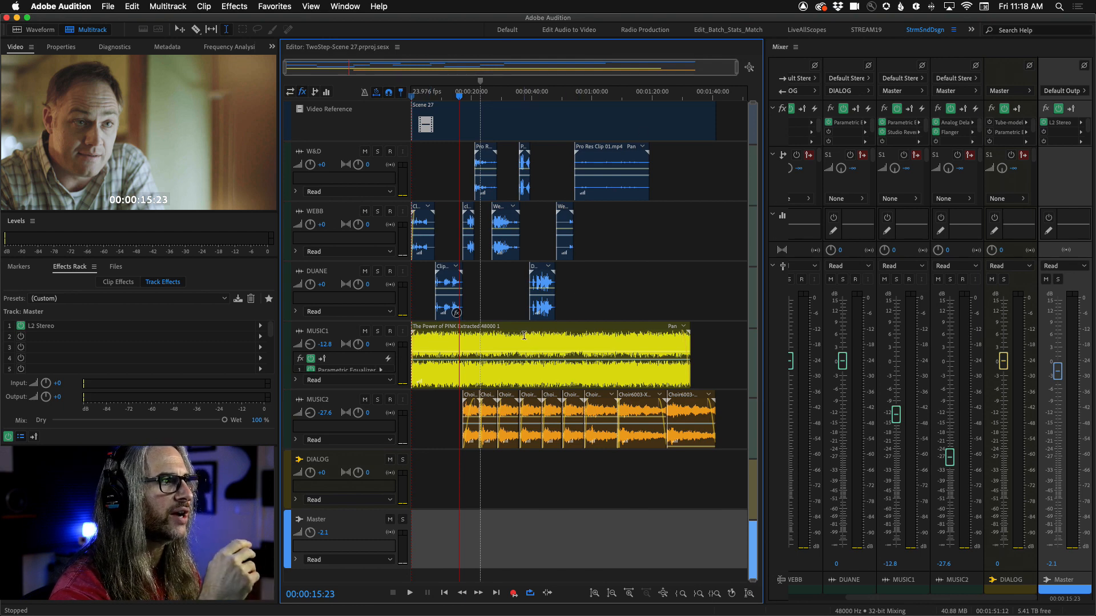
Step: Bypass the MUSIC1 effects rack, solo the MUSIC1 track and play it from the start
{"action": "left_click", "coordinate": [897, 109]}
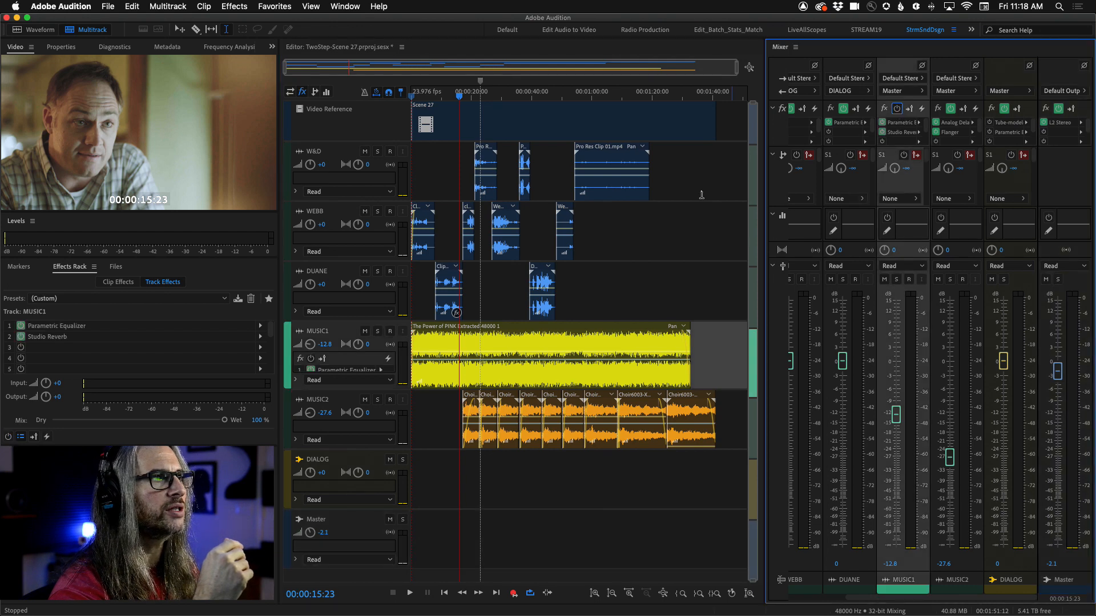
{"action": "left_click", "coordinate": [376, 332]}
{"action": "left_click", "coordinate": [455, 96]}
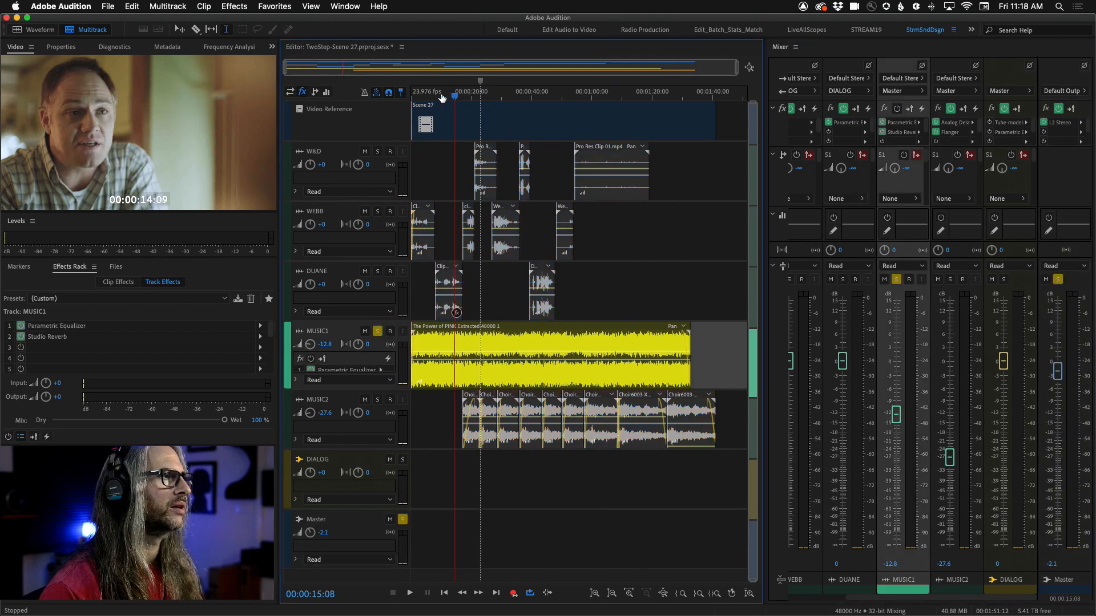
{"action": "key", "text": "Home"}
{"action": "key", "text": "space"}
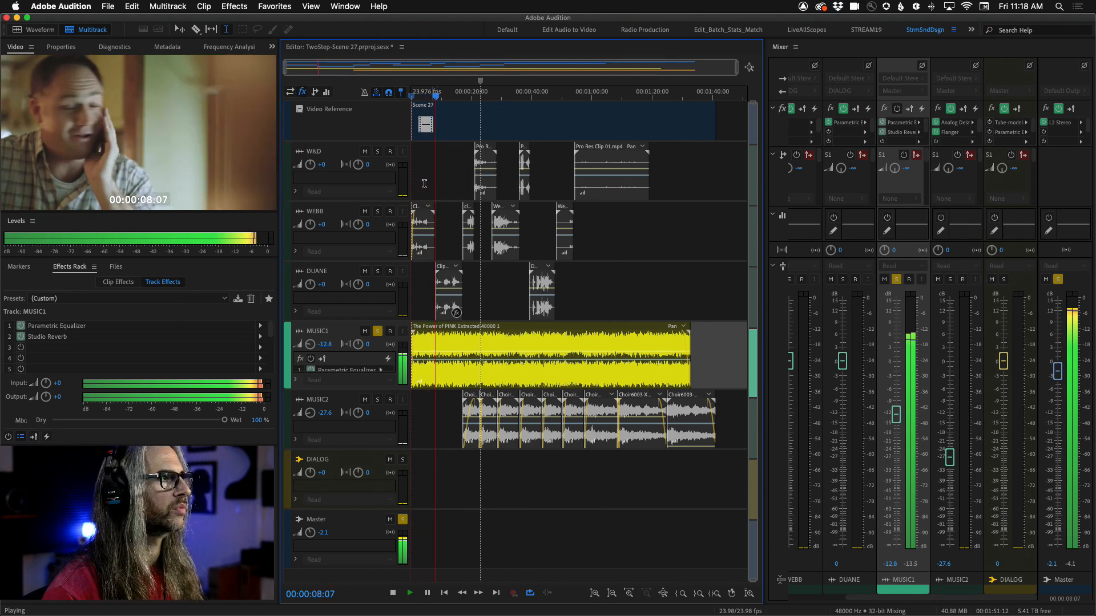
{"action": "key", "text": "space"}
Step: Unsolo the MUSIC1 track and play the scene again from the start
{"action": "left_click", "coordinate": [378, 331]}
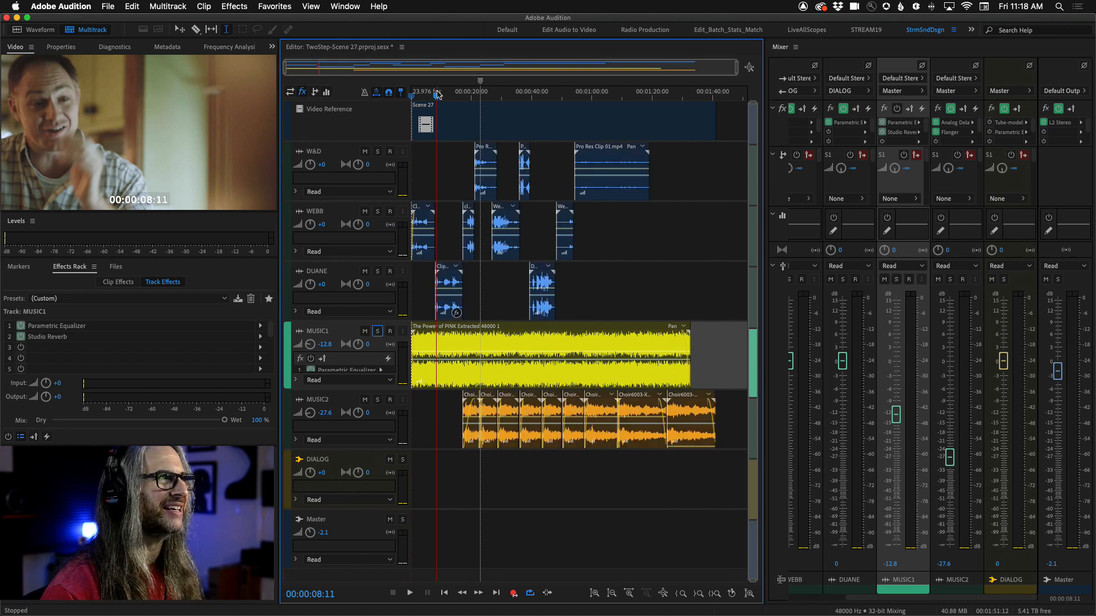
{"action": "left_click_drag", "start_coordinate": [439, 95], "coordinate": [376, 102]}
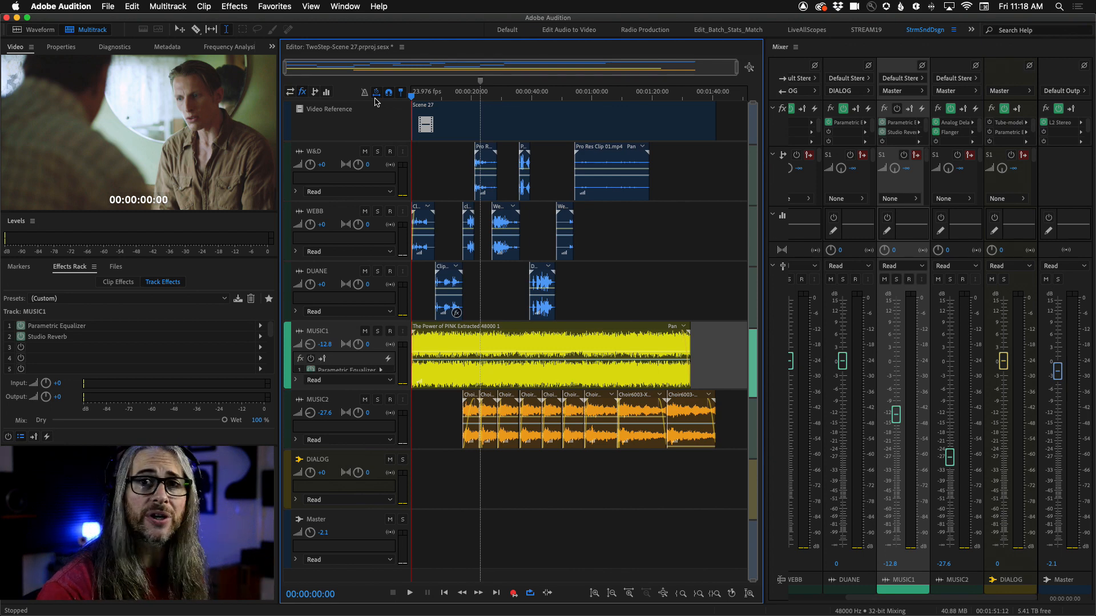
{"action": "key", "text": "space"}
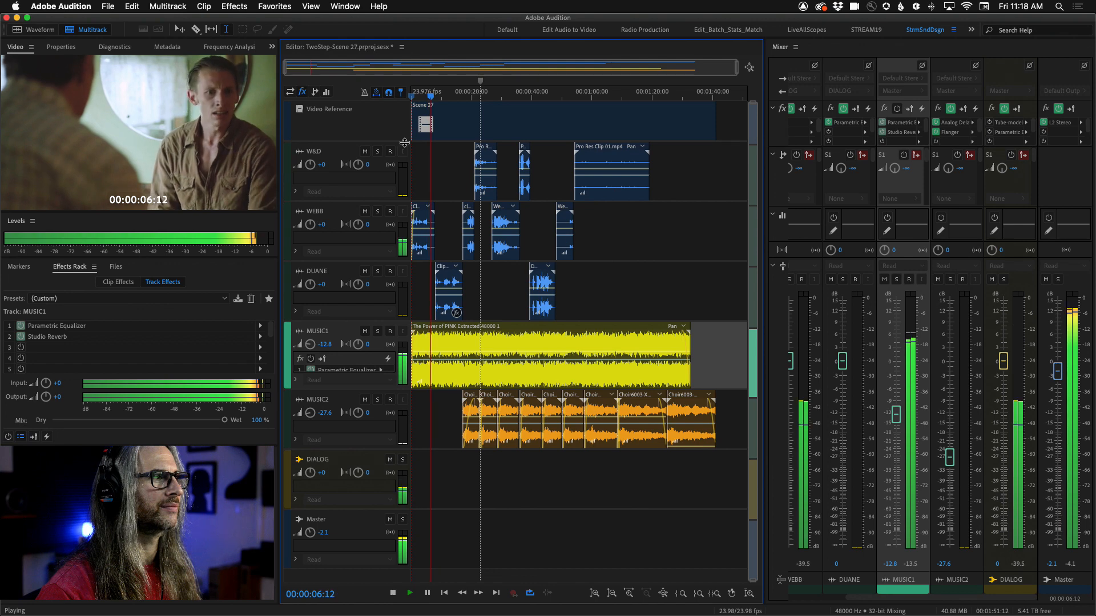
{"action": "key", "text": "space"}
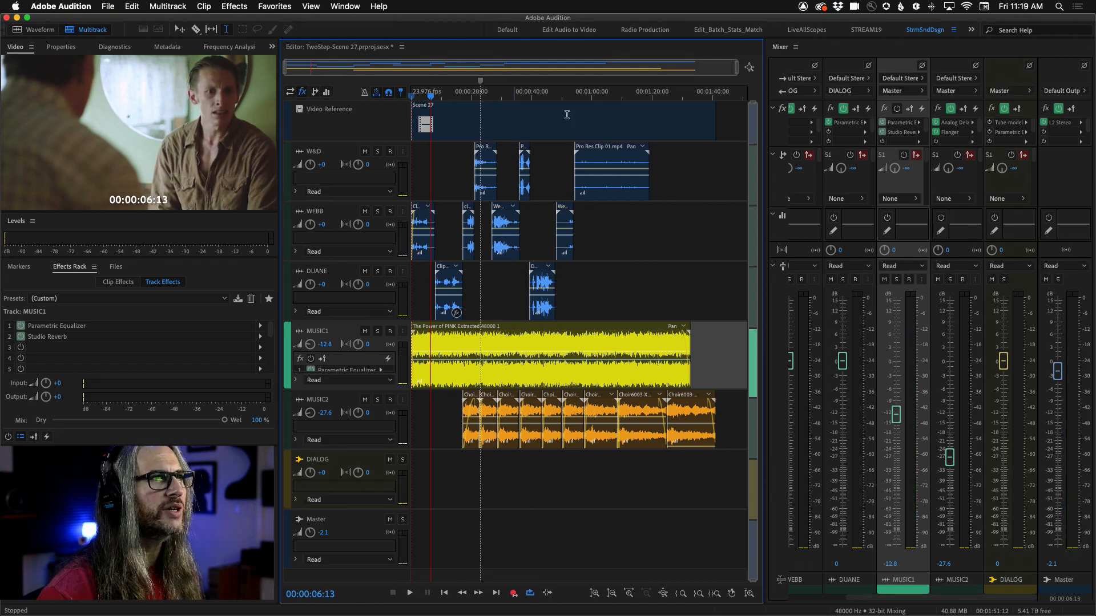
Step: Re-enable the MUSIC1 effects rack, then open and close its Parametric Equalizer editor
{"action": "left_click", "coordinate": [896, 109]}
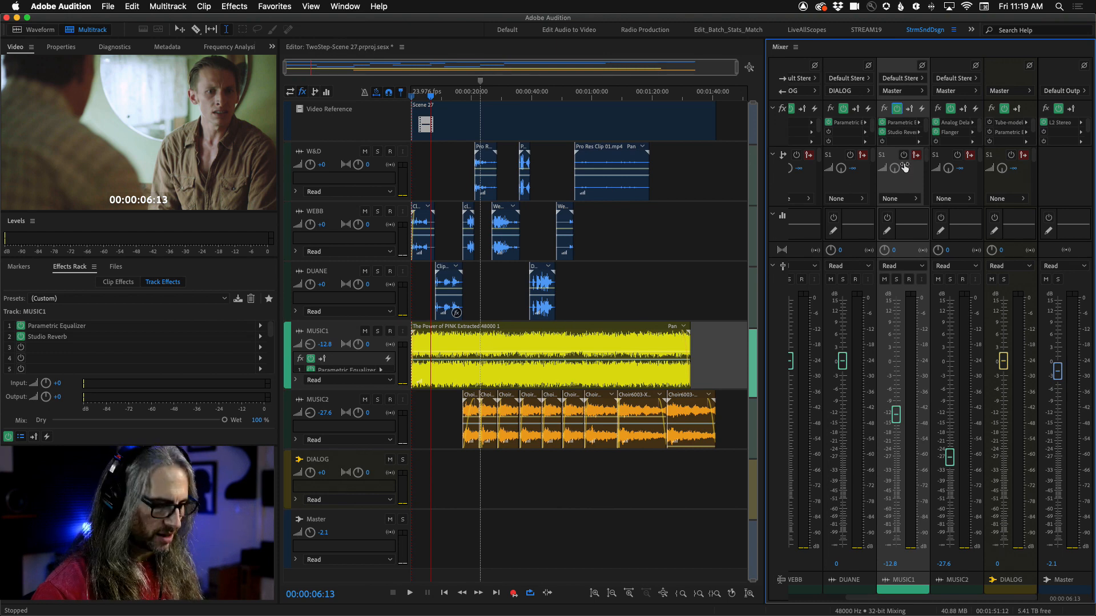
{"action": "double_click", "coordinate": [901, 122]}
{"action": "left_click_drag", "start_coordinate": [618, 166], "coordinate": [615, 115]}
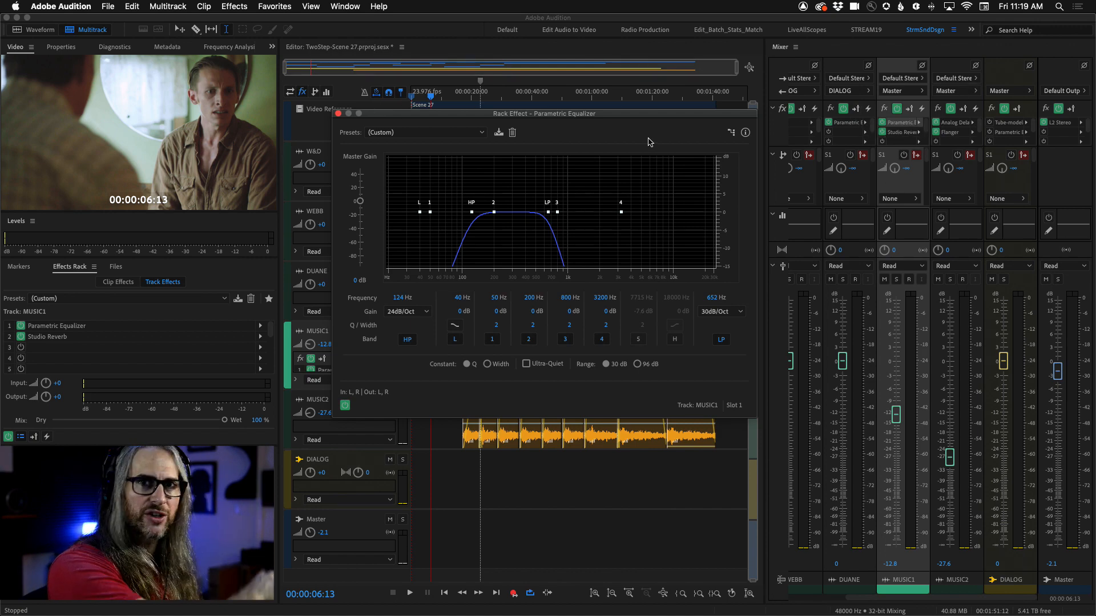
{"action": "left_click", "coordinate": [338, 114]}
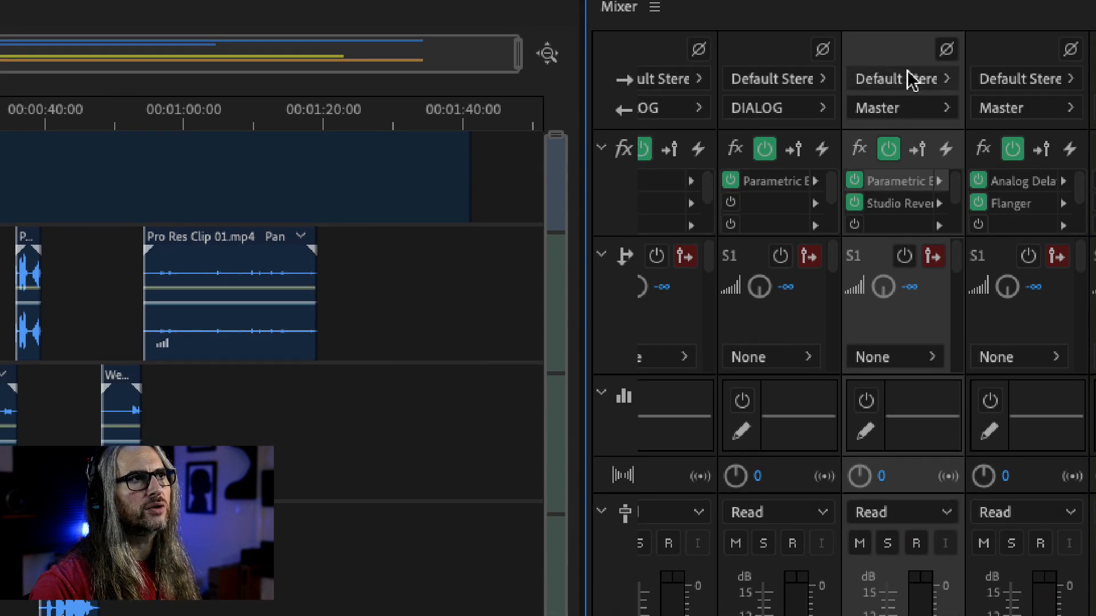
Step: Bypass the MUSIC1 effects rack and open, then close, the MUSIC1 Track EQ
{"action": "left_click", "coordinate": [889, 151]}
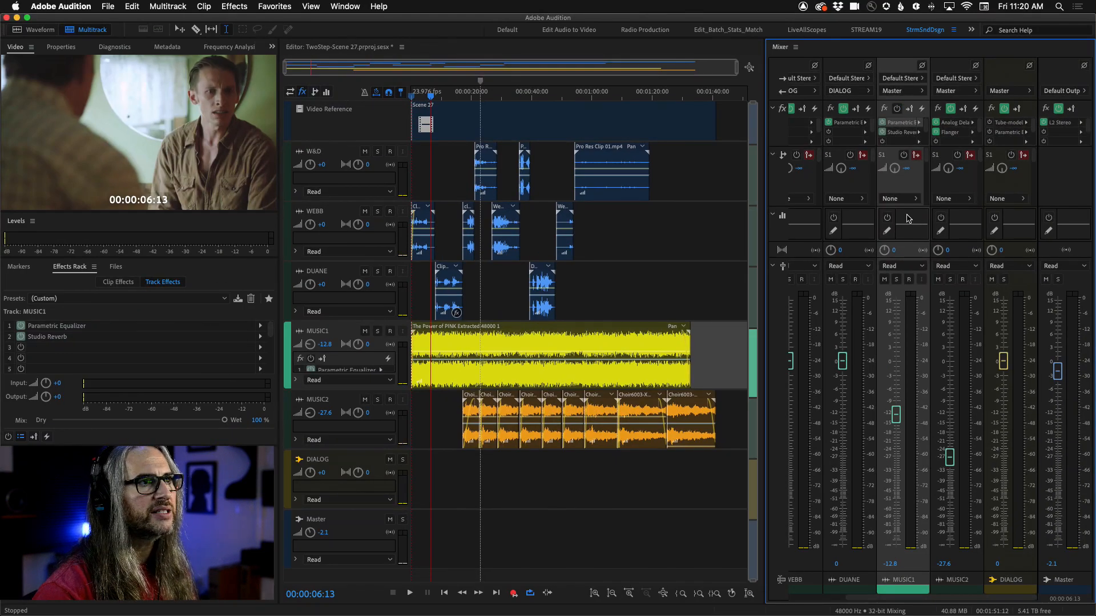
{"action": "double_click", "coordinate": [908, 219]}
{"action": "left_click_drag", "start_coordinate": [612, 167], "coordinate": [607, 153]}
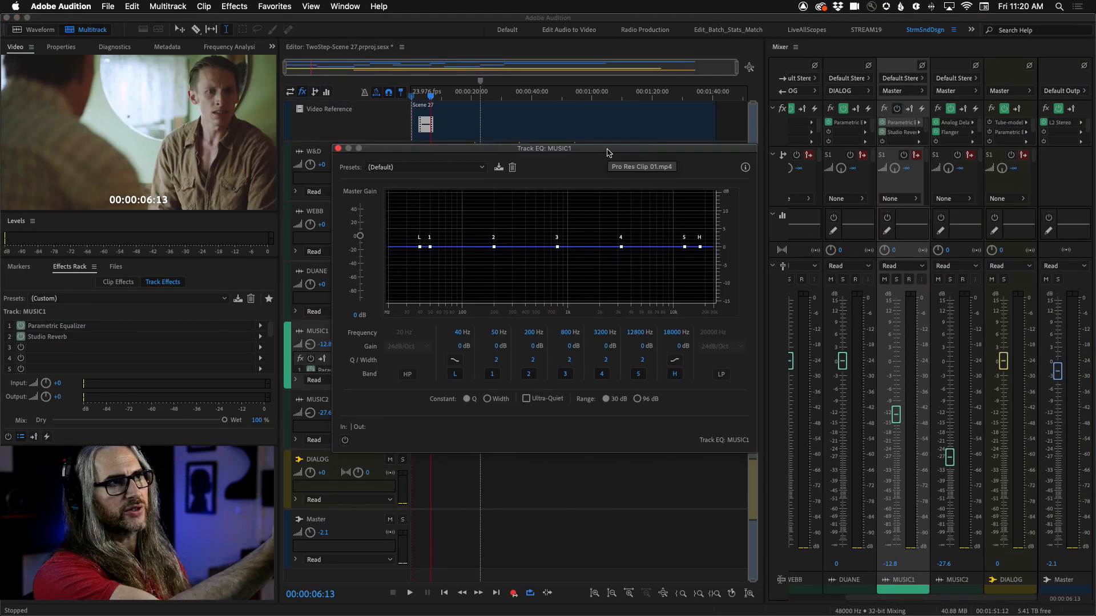
{"action": "left_click", "coordinate": [338, 149]}
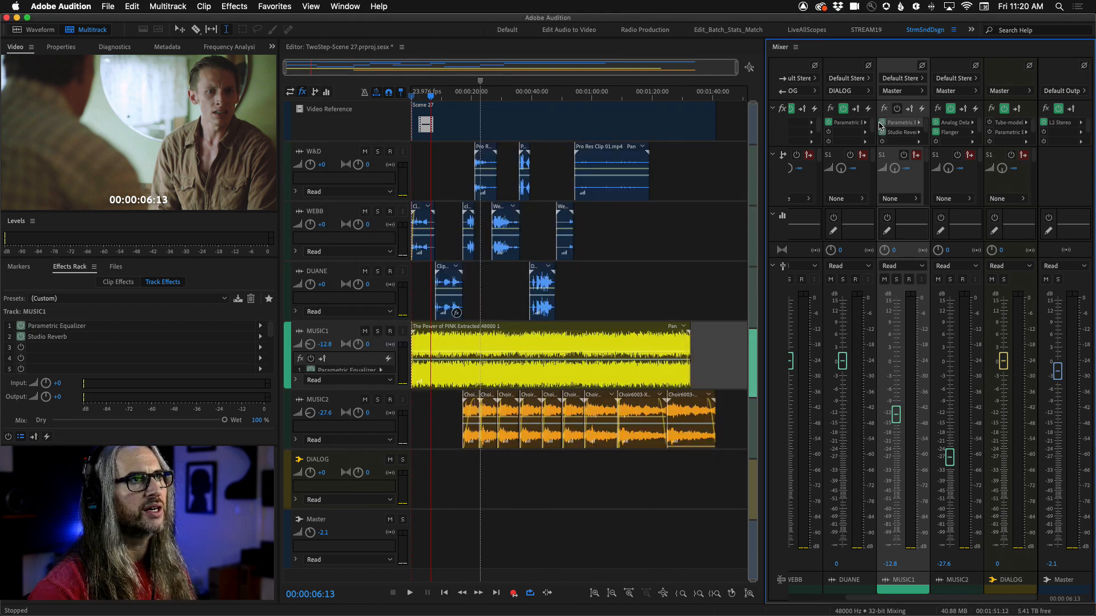
Step: Re-enable the MUSIC1 effects rack and reopen its Parametric Equalizer editor
{"action": "left_click", "coordinate": [896, 108]}
{"action": "double_click", "coordinate": [900, 123]}
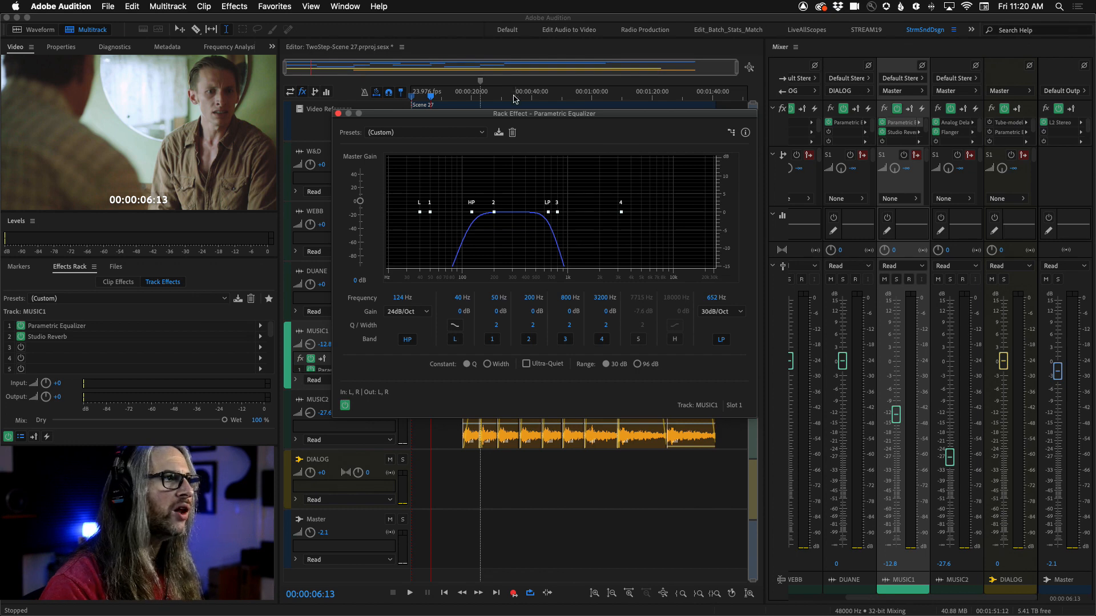
{"action": "left_click_drag", "start_coordinate": [531, 113], "coordinate": [557, 35]}
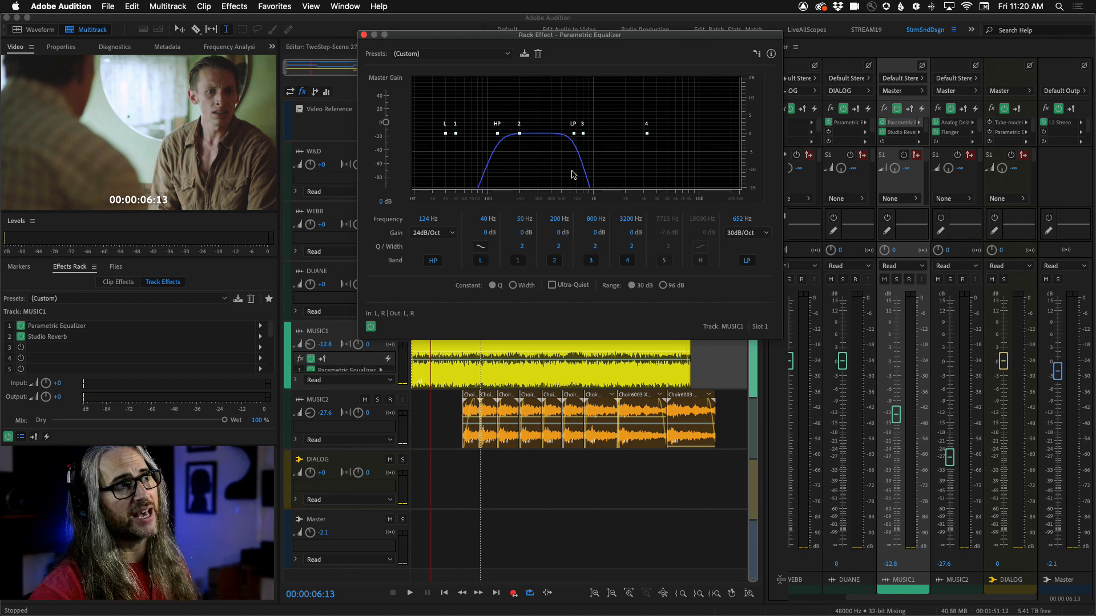
Step: Disable the equalizer's high-pass band and raise the low-pass frequency to 24000 Hz
{"action": "left_click", "coordinate": [433, 261]}
{"action": "left_click", "coordinate": [748, 261]}
{"action": "left_click", "coordinate": [747, 261]}
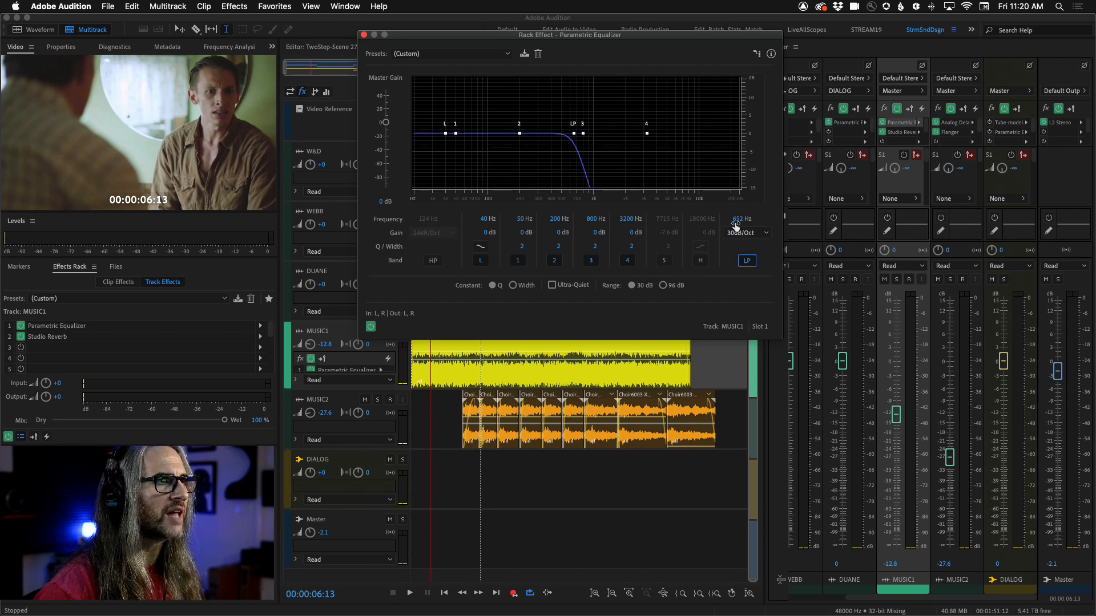
{"action": "left_click_drag", "start_coordinate": [737, 219], "coordinate": [898, 213]}
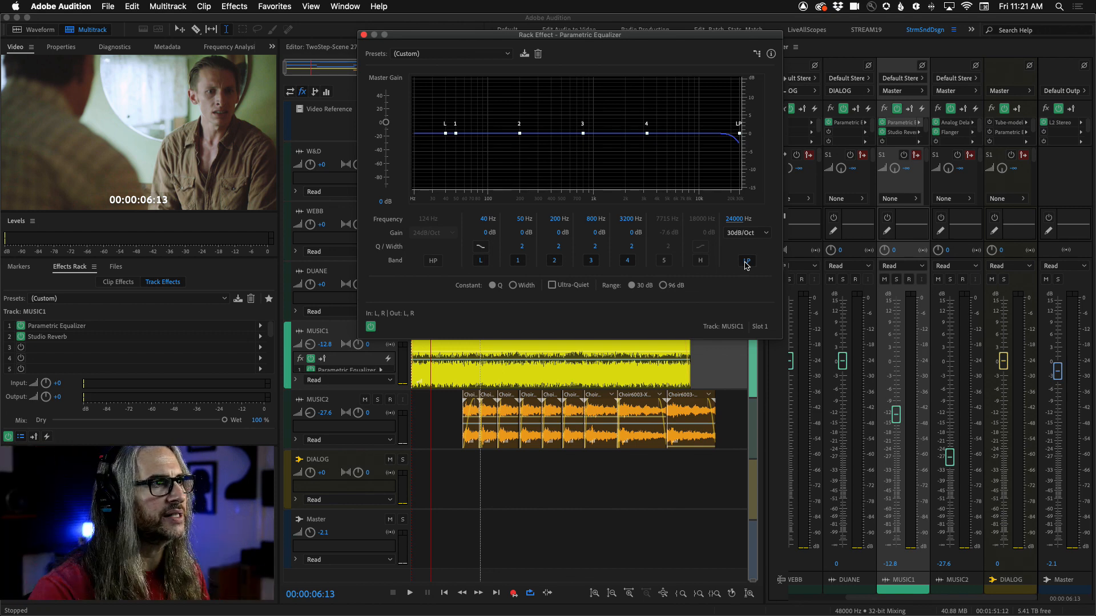
Step: Try the low-pass slope at 48dB/Oct and 6dB/Oct, then set it back to 30dB/Oct
{"action": "left_click", "coordinate": [766, 233]}
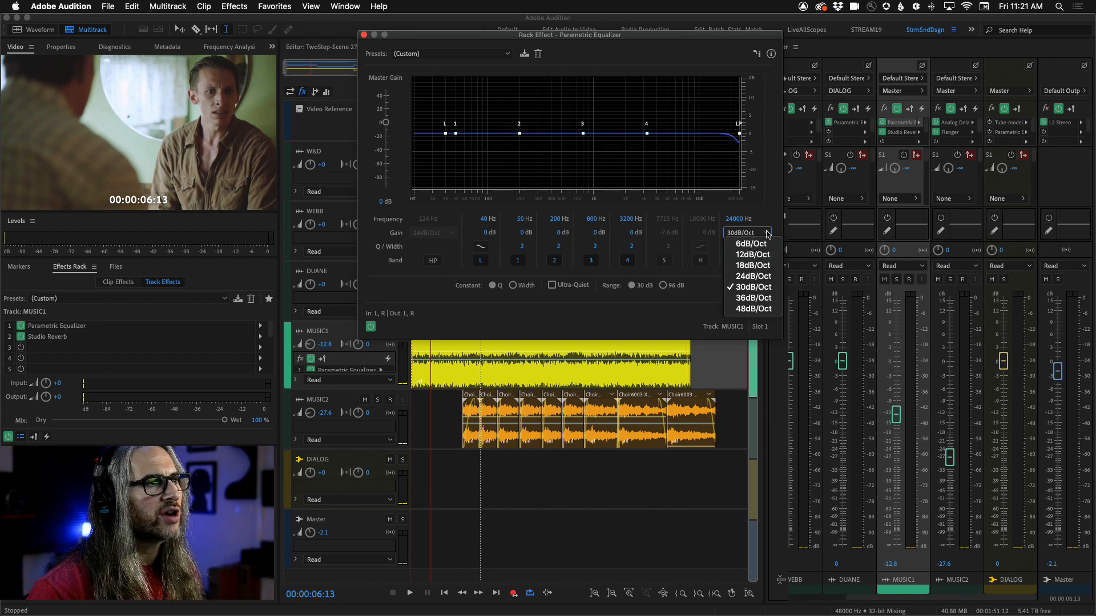
{"action": "left_click", "coordinate": [764, 313]}
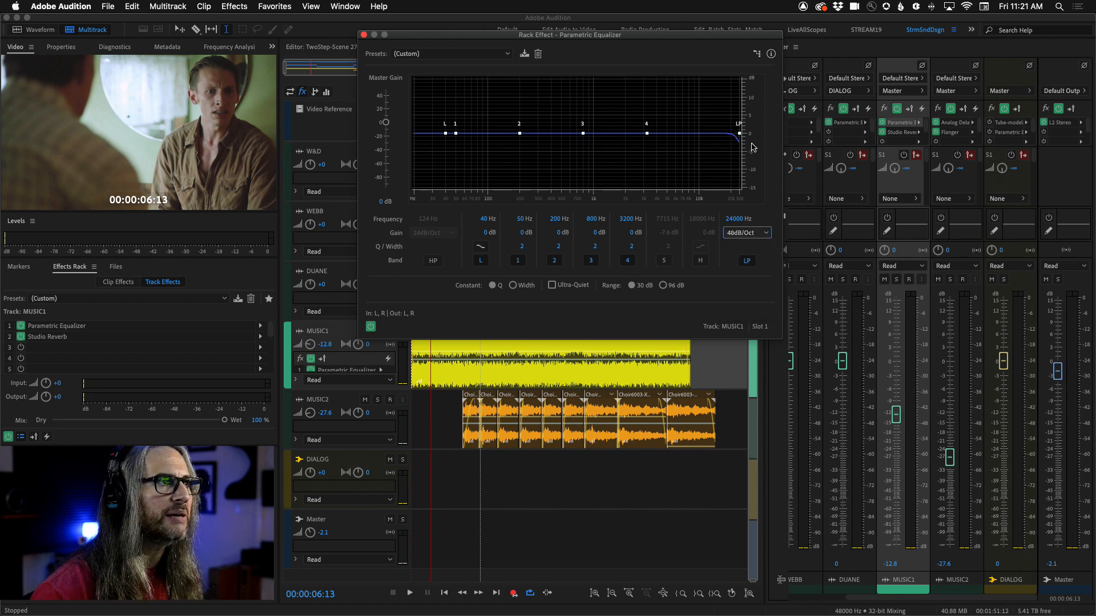
{"action": "left_click", "coordinate": [742, 231]}
{"action": "left_click", "coordinate": [745, 242]}
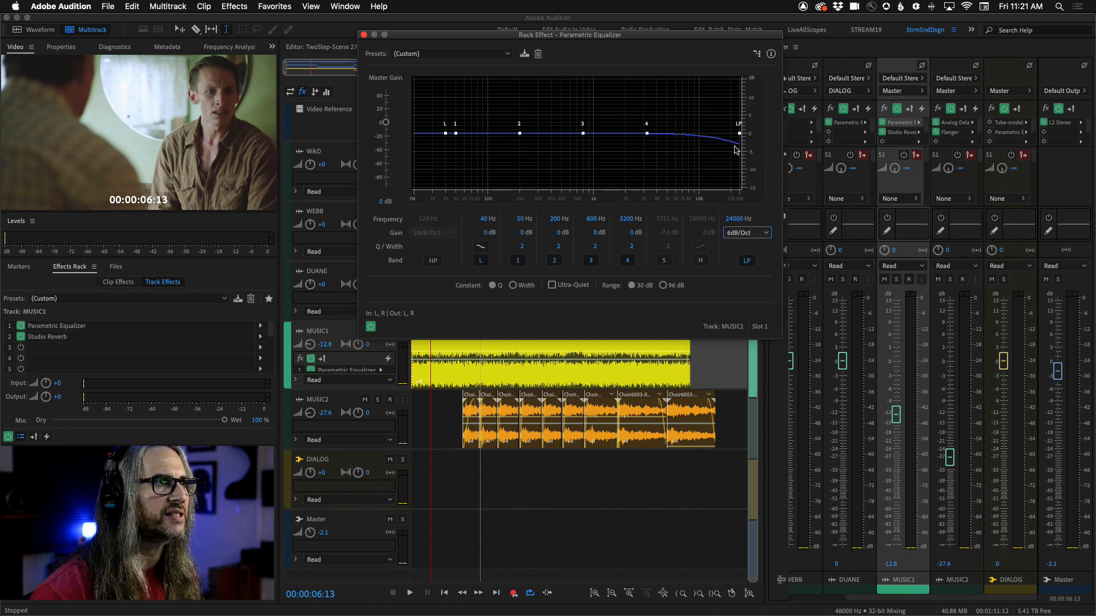
{"action": "left_click", "coordinate": [764, 235]}
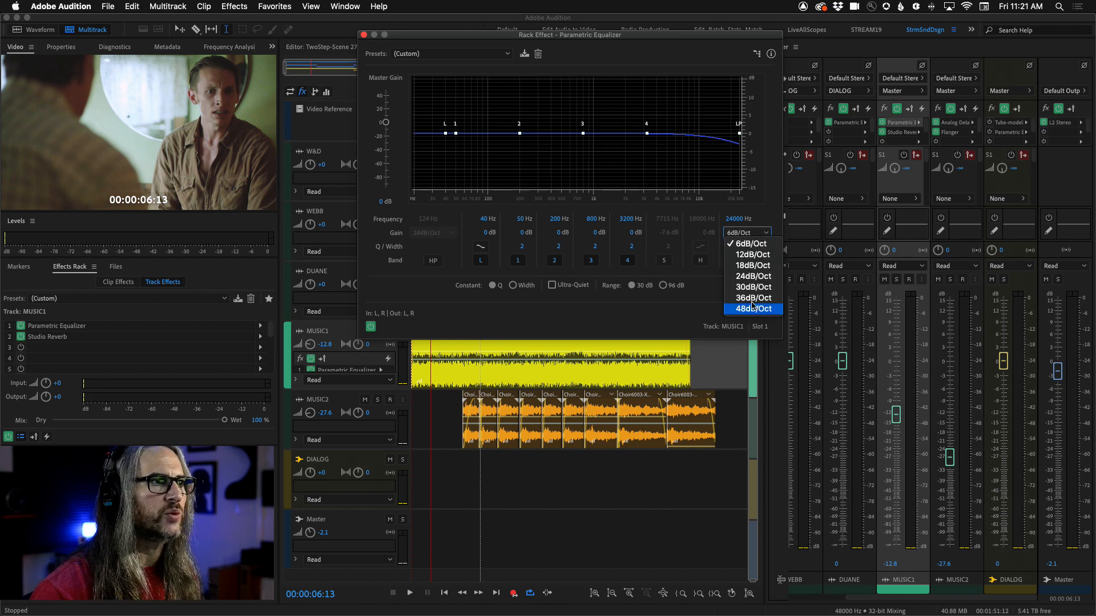
{"action": "left_click", "coordinate": [752, 288]}
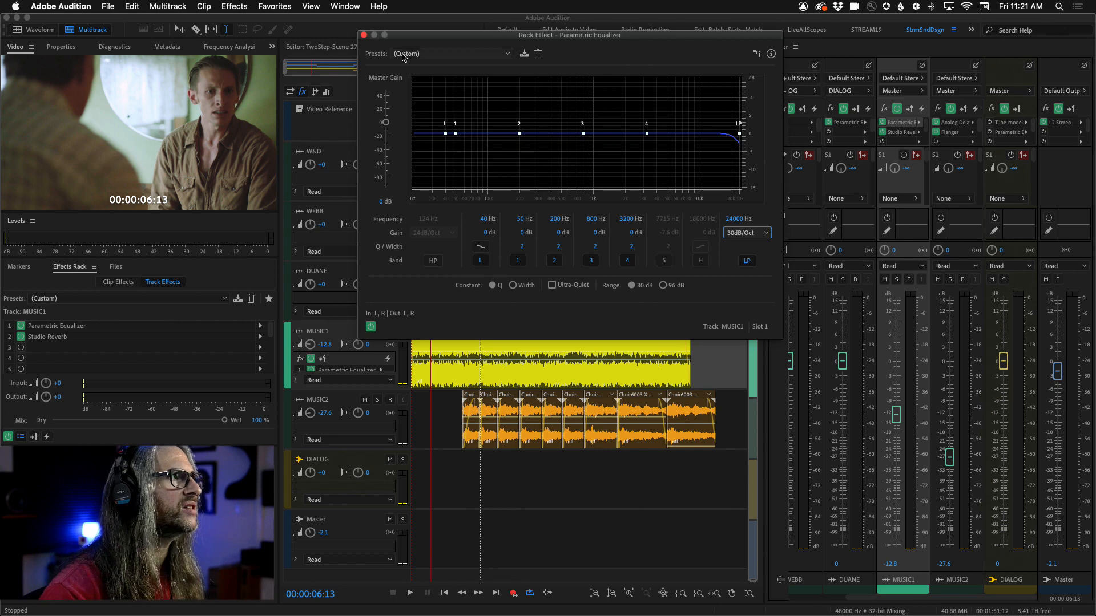
Step: Play the scene while lowering the low-pass frequency to 1149 Hz
{"action": "left_click_drag", "start_coordinate": [414, 36], "coordinate": [513, 35]}
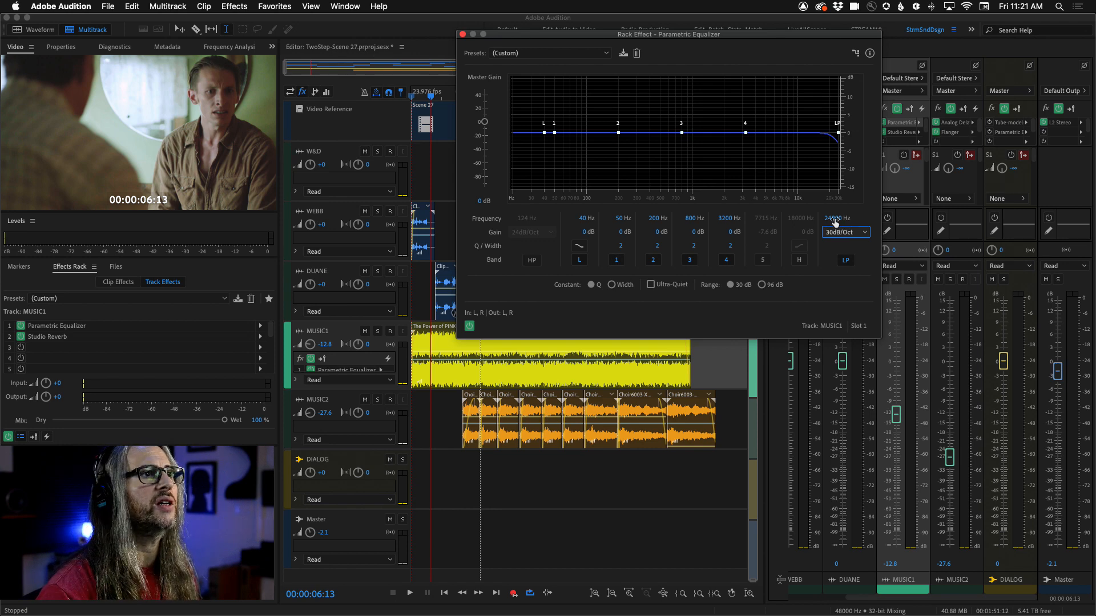
{"action": "key", "text": "space"}
{"action": "left_click_drag", "start_coordinate": [834, 221], "coordinate": [763, 224]}
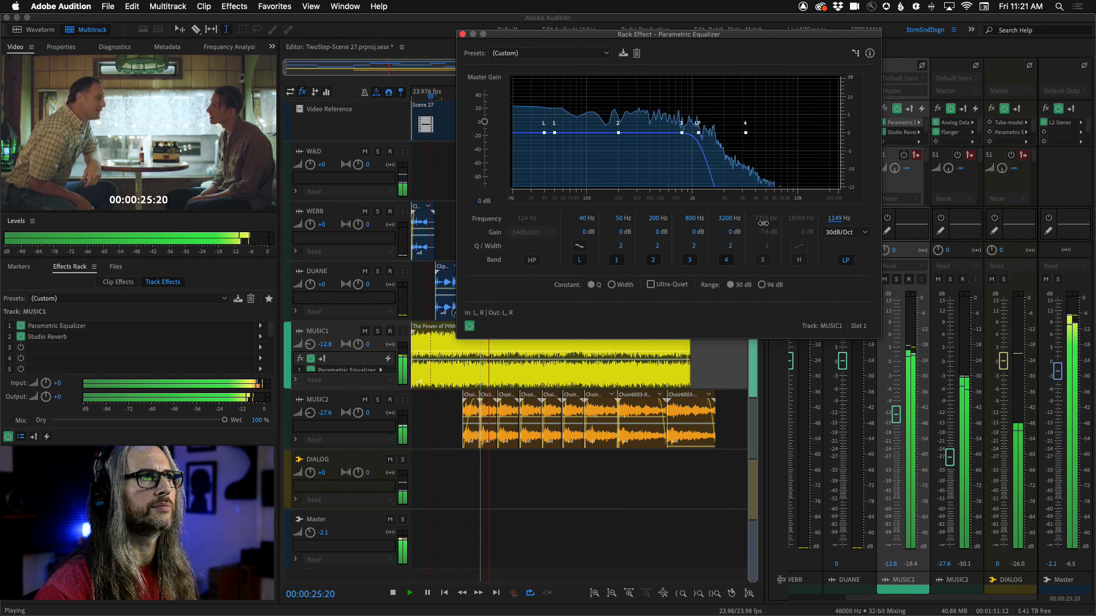
{"action": "key", "text": "space"}
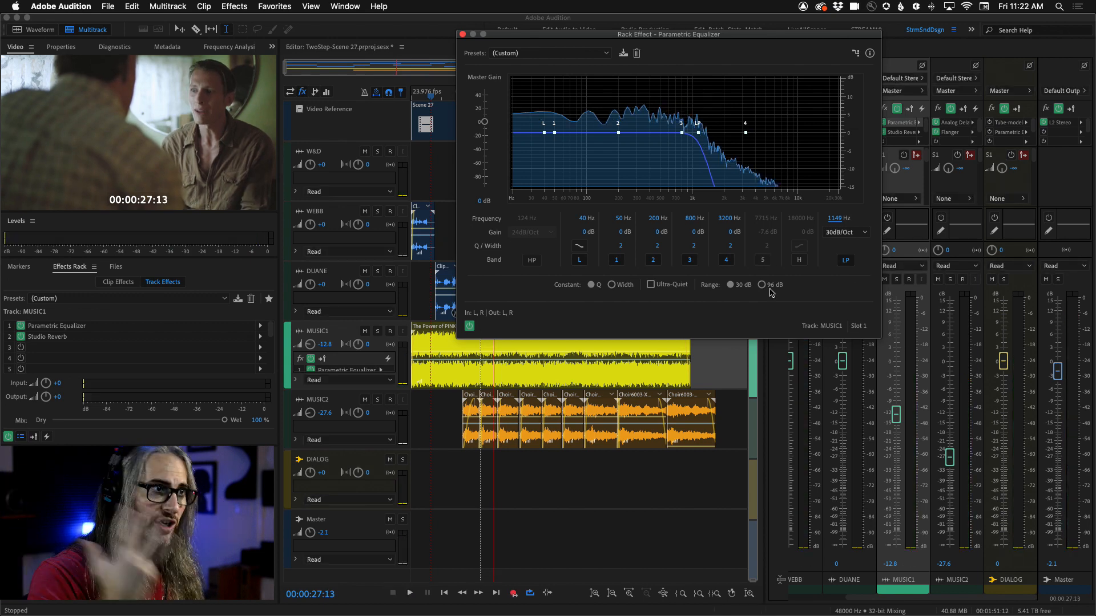
Step: Re-enable the high-pass band and set its frequency to 20 Hz
{"action": "left_click_drag", "start_coordinate": [543, 35], "coordinate": [662, 36]}
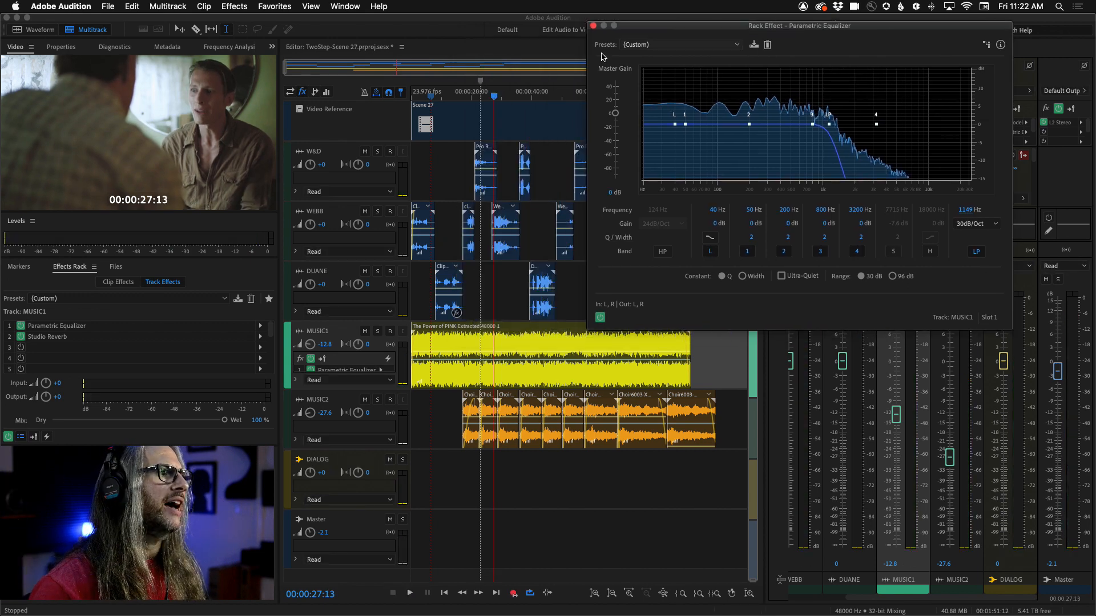
{"action": "left_click_drag", "start_coordinate": [496, 98], "coordinate": [398, 92]}
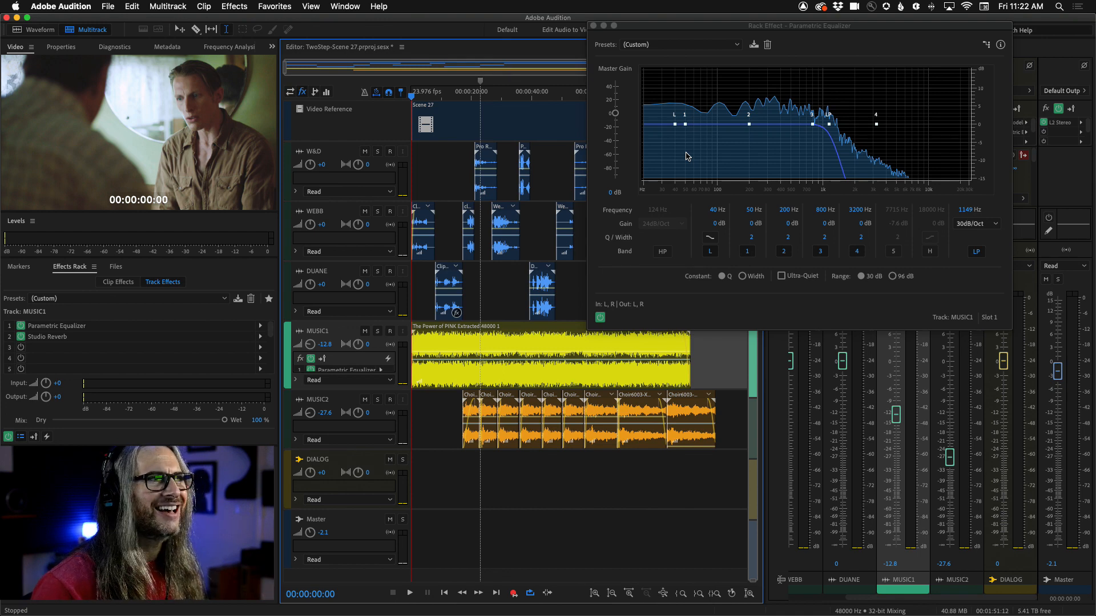
{"action": "left_click", "coordinate": [662, 252]}
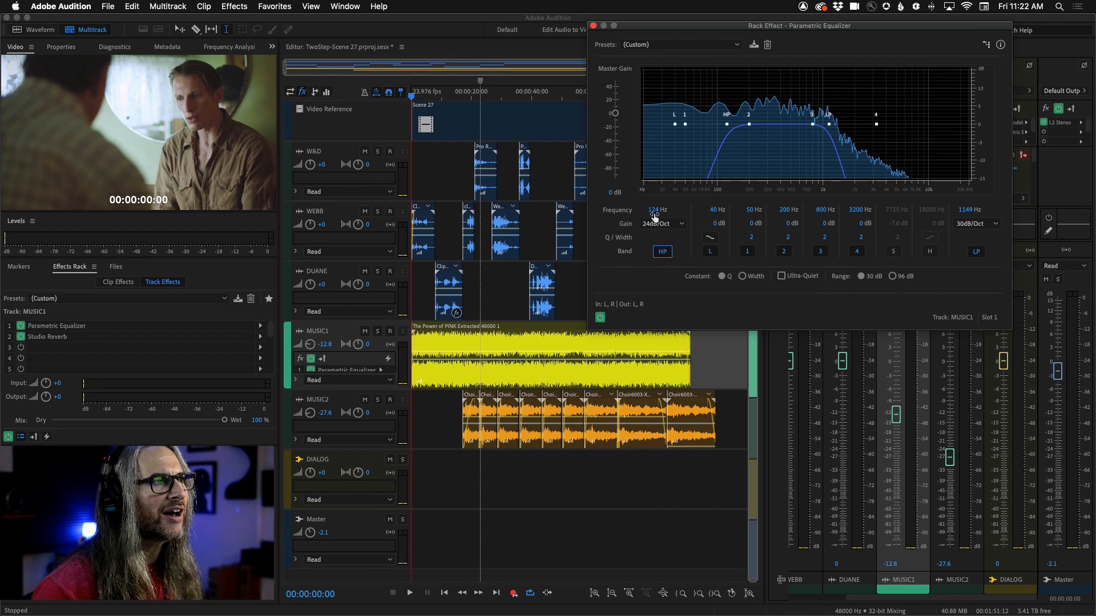
{"action": "left_click_drag", "start_coordinate": [654, 216], "coordinate": [583, 213]}
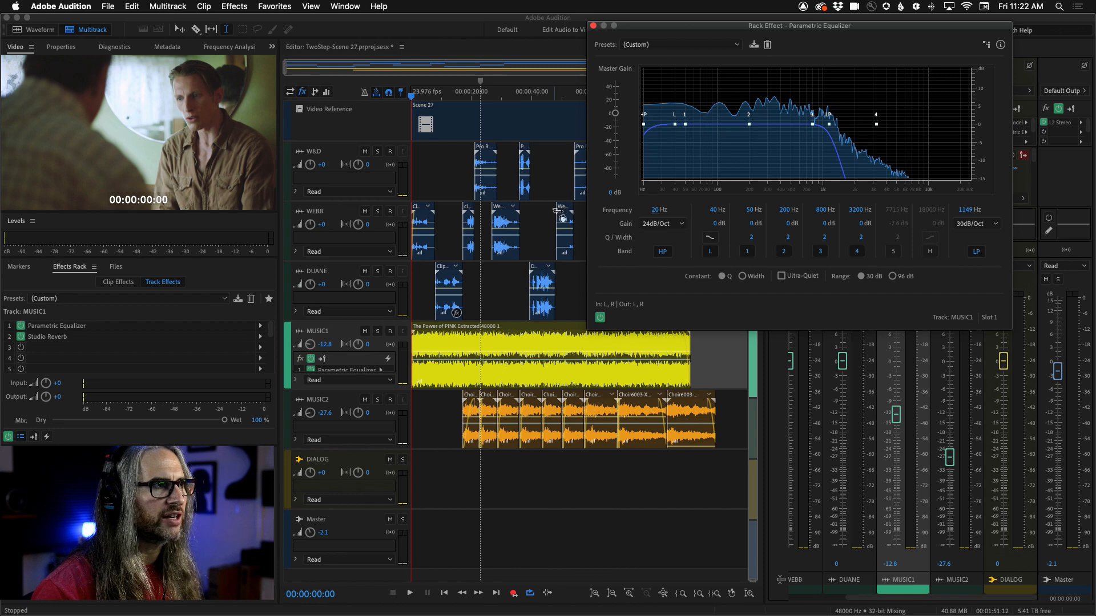
Step: Play the scene while raising the high-pass frequency to 130 Hz, toggling the high-pass band off and on to compare
{"action": "left_click_drag", "start_coordinate": [656, 210], "coordinate": [603, 217]}
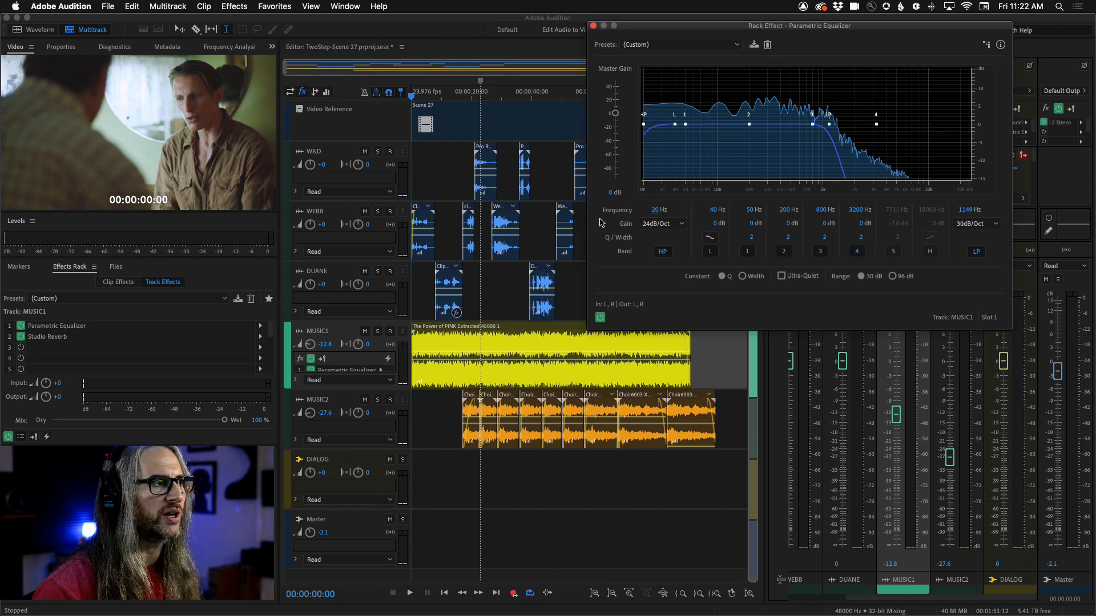
{"action": "key", "text": "space"}
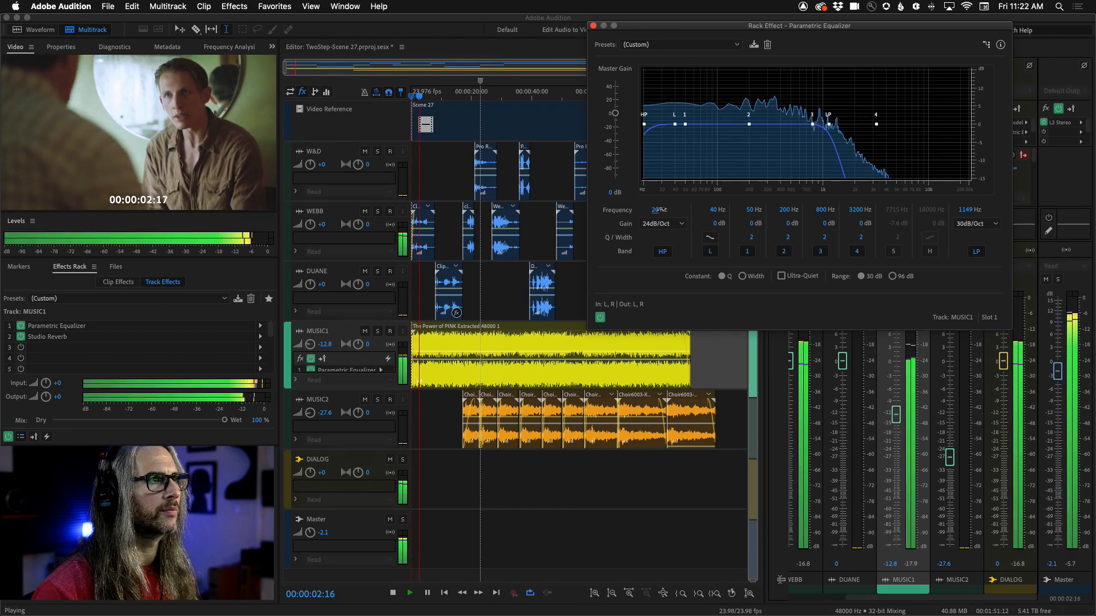
{"action": "left_click_drag", "start_coordinate": [656, 213], "coordinate": [725, 209]}
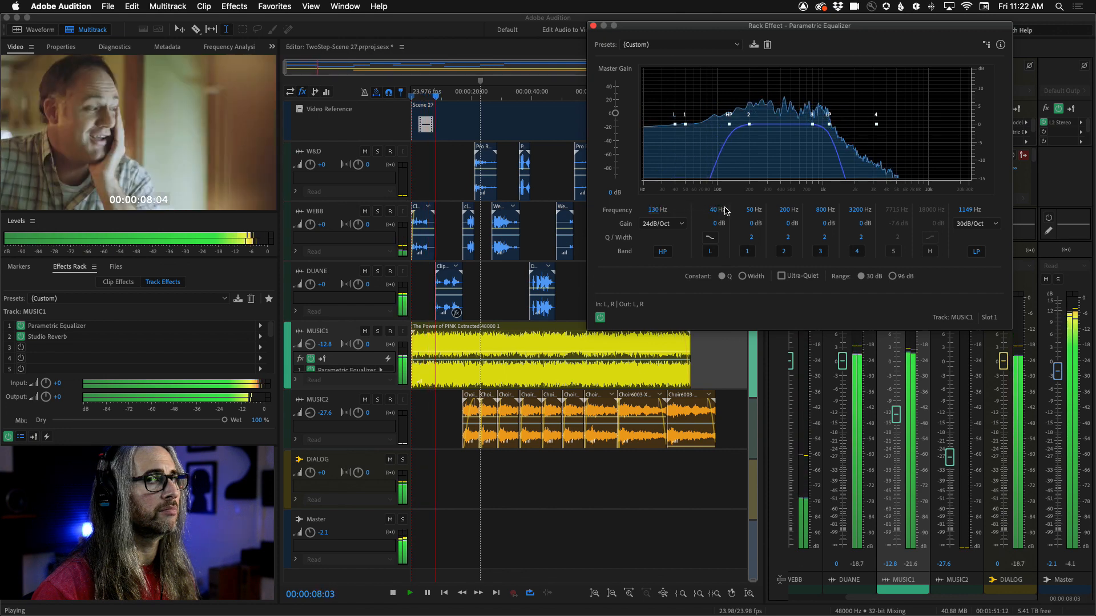
{"action": "left_click", "coordinate": [659, 254]}
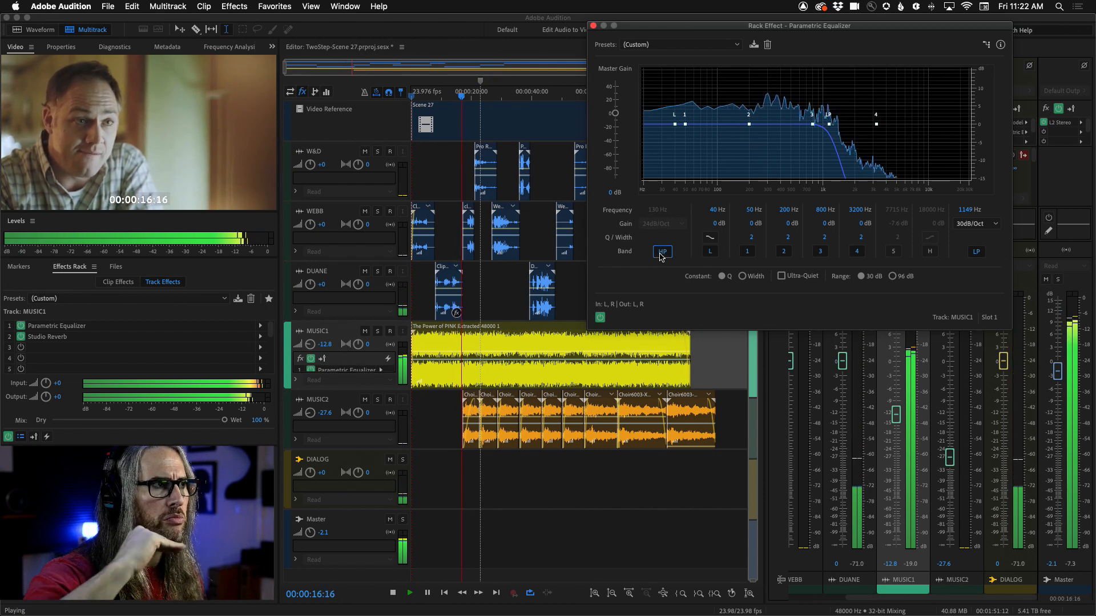
{"action": "left_click", "coordinate": [659, 254]}
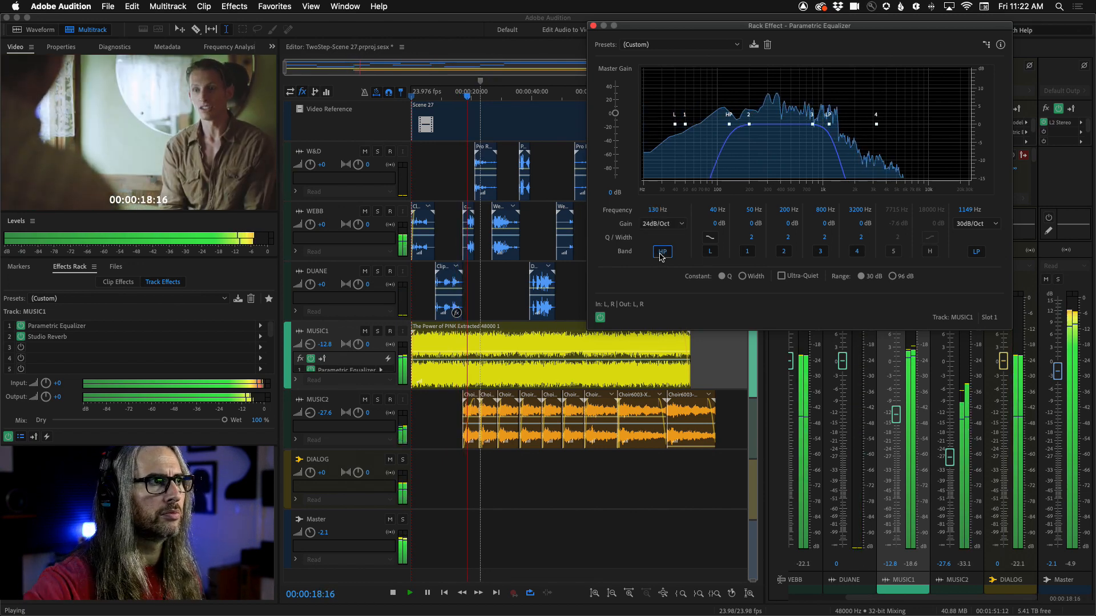
{"action": "key", "text": "space"}
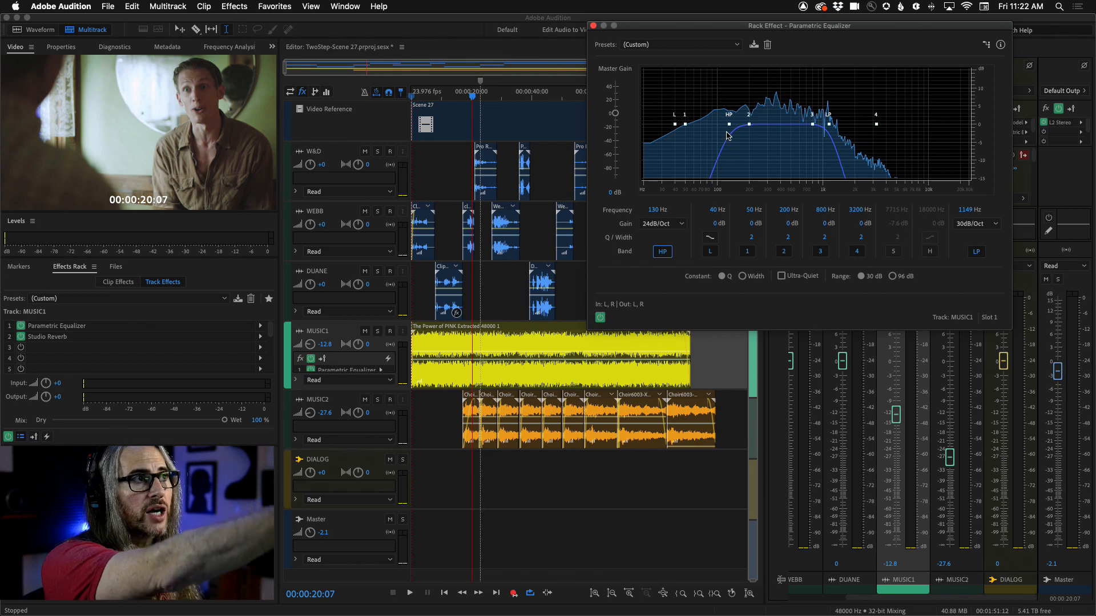
Step: Try the high-pass slope at 48dB/Oct and 6dB/Oct, then set it back to 24dB/Oct
{"action": "left_click", "coordinate": [676, 224]}
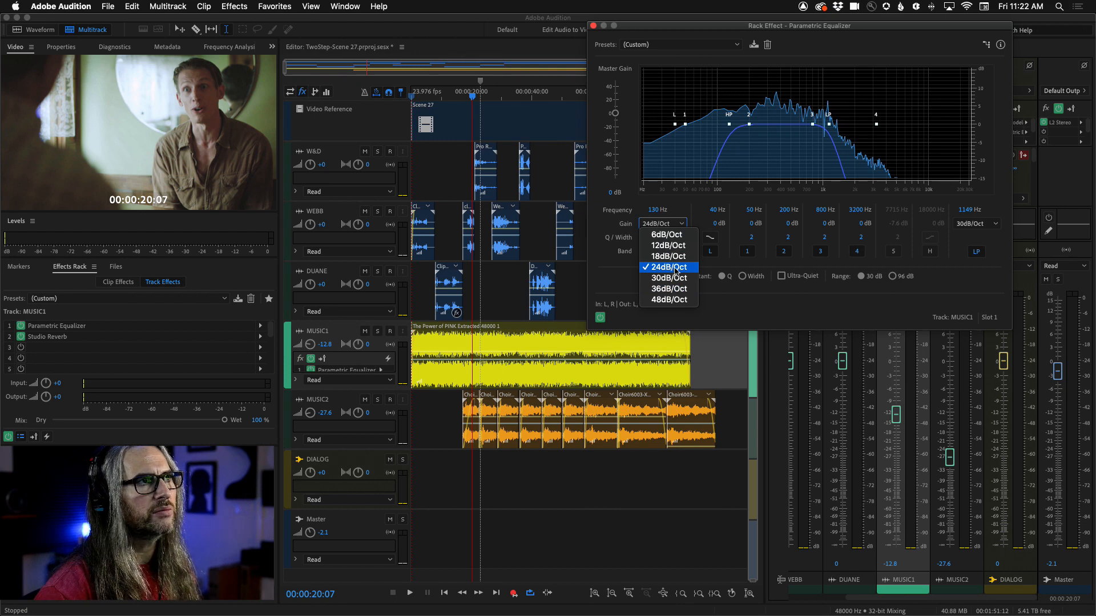
{"action": "left_click", "coordinate": [669, 299]}
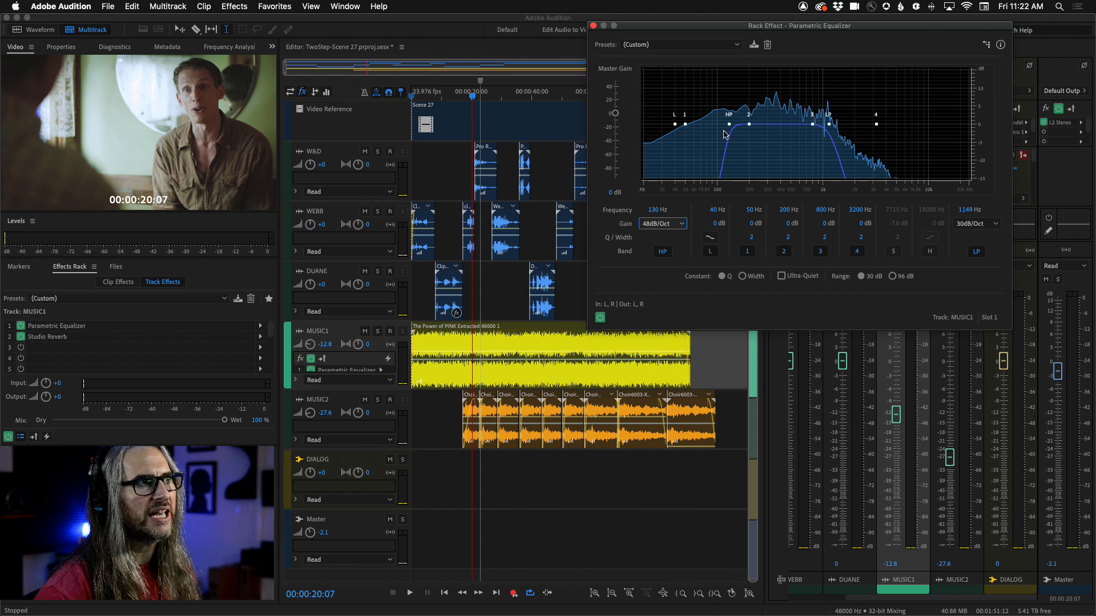
{"action": "left_click", "coordinate": [679, 224]}
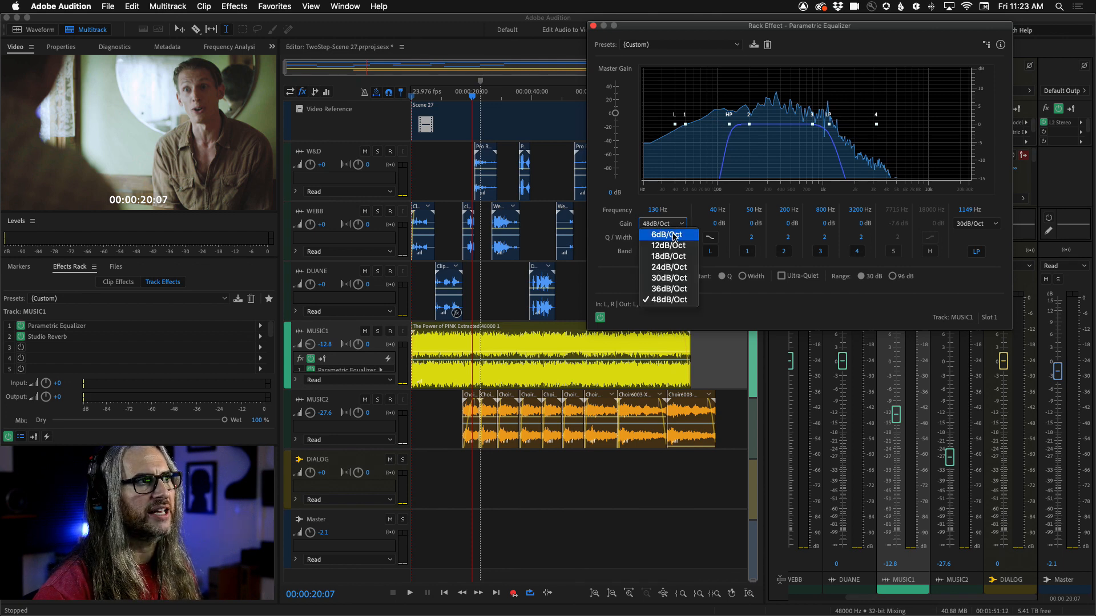
{"action": "left_click", "coordinate": [656, 234]}
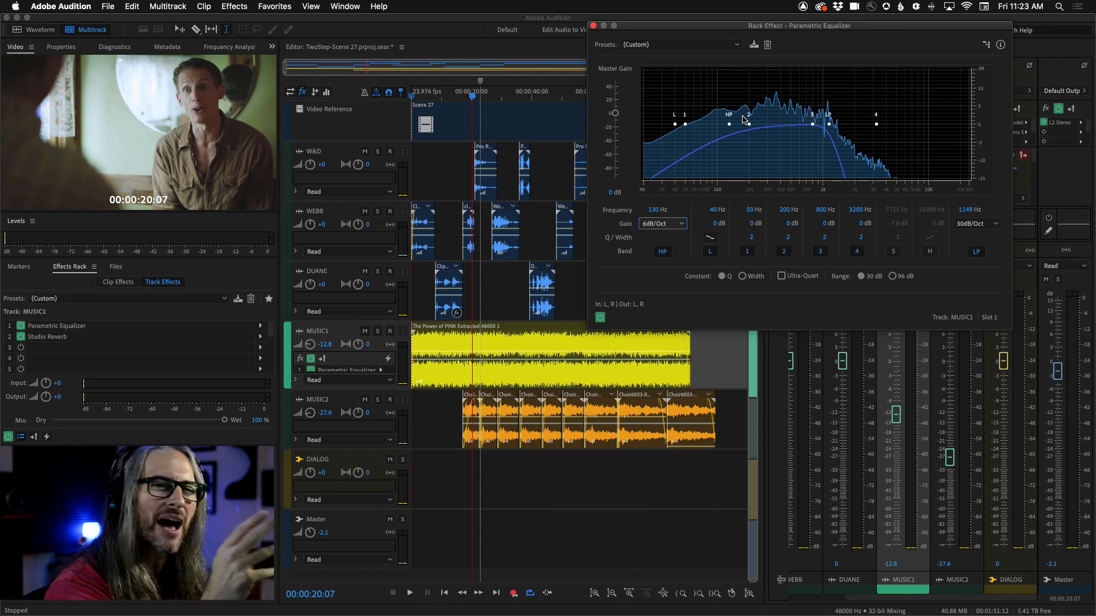
{"action": "left_click", "coordinate": [647, 223]}
{"action": "left_click", "coordinate": [650, 221]}
{"action": "left_click", "coordinate": [675, 224]}
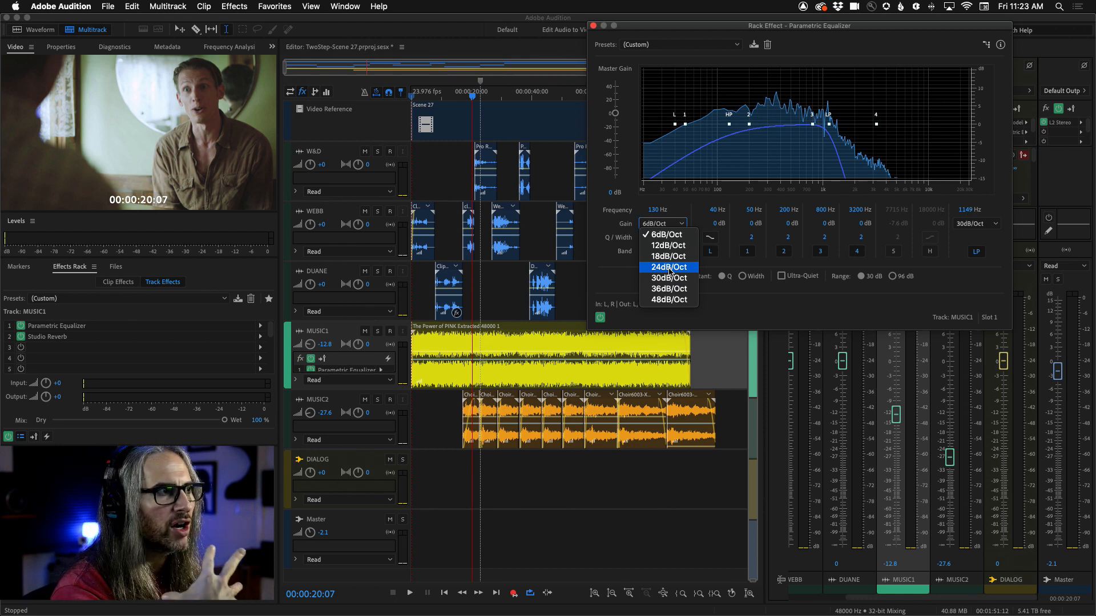
{"action": "left_click", "coordinate": [669, 267]}
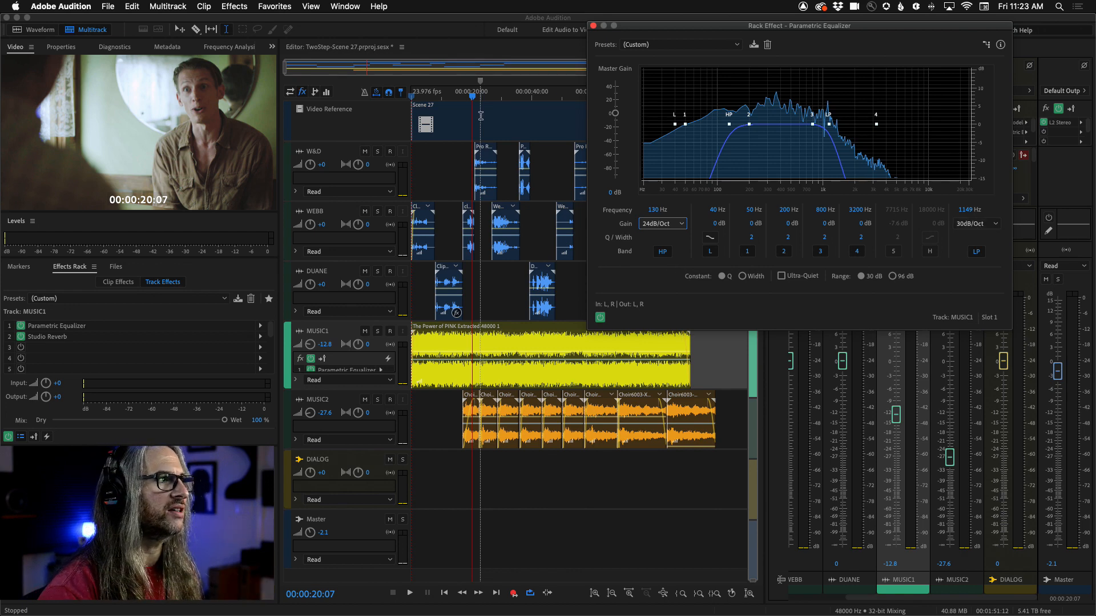
Step: Play the scene from the start while bypassing and re-enabling the MUSIC1 equalizer to compare
{"action": "left_click_drag", "start_coordinate": [472, 97], "coordinate": [416, 97]}
{"action": "left_click", "coordinate": [599, 318]}
{"action": "key", "text": "space"}
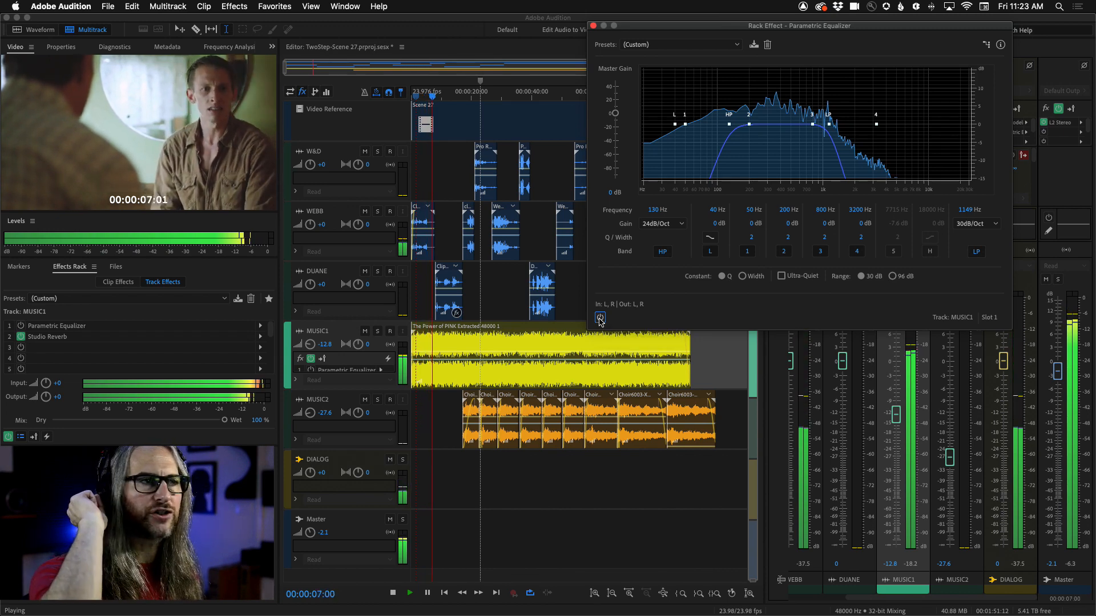
{"action": "left_click", "coordinate": [599, 318]}
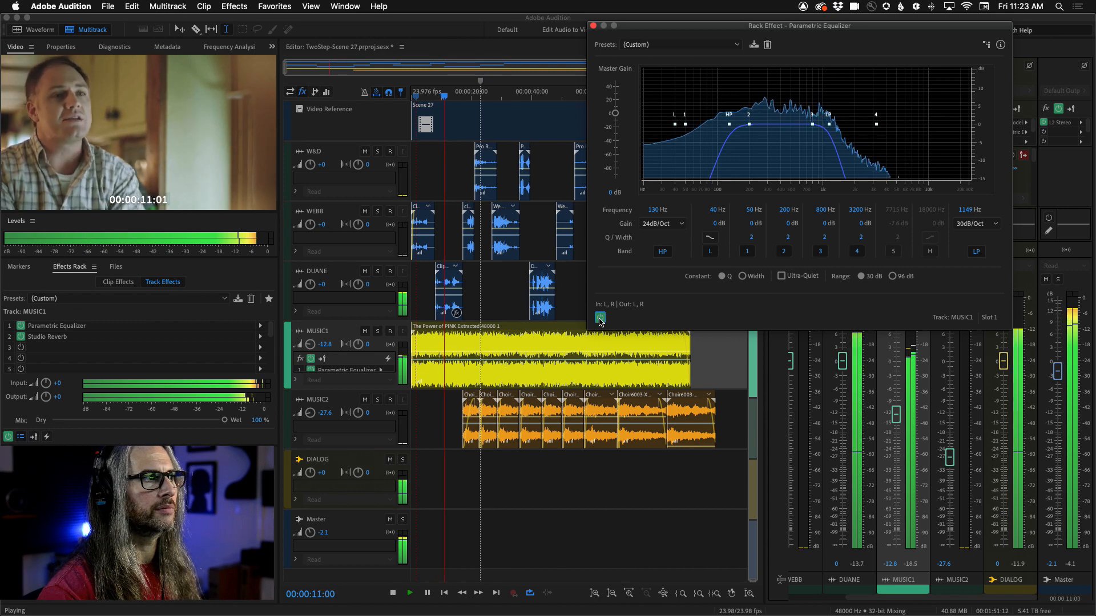
{"action": "left_click", "coordinate": [600, 318]}
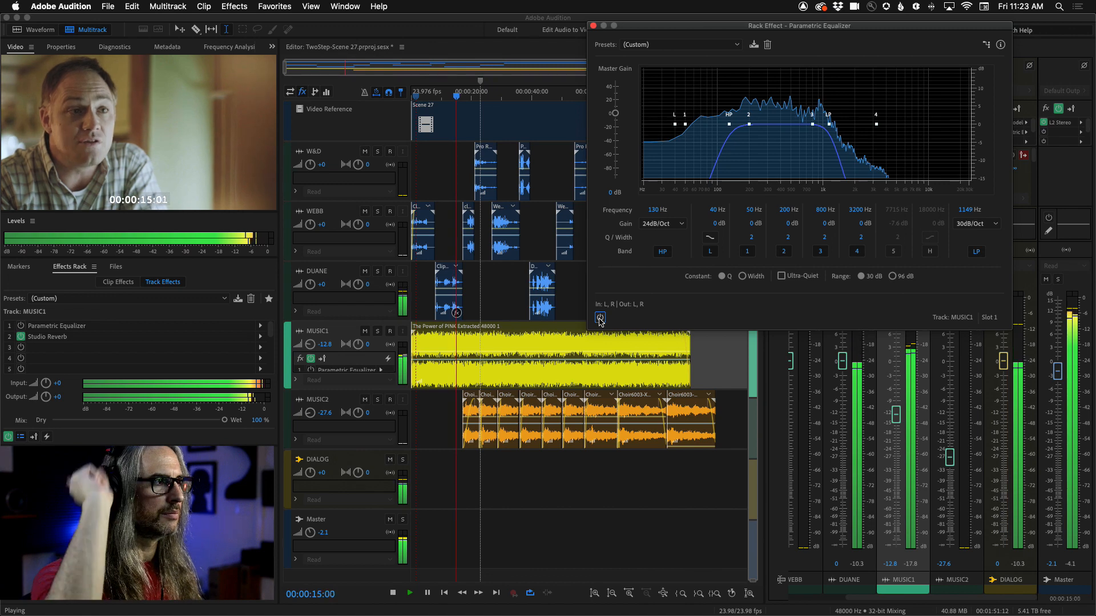
{"action": "left_click", "coordinate": [600, 318]}
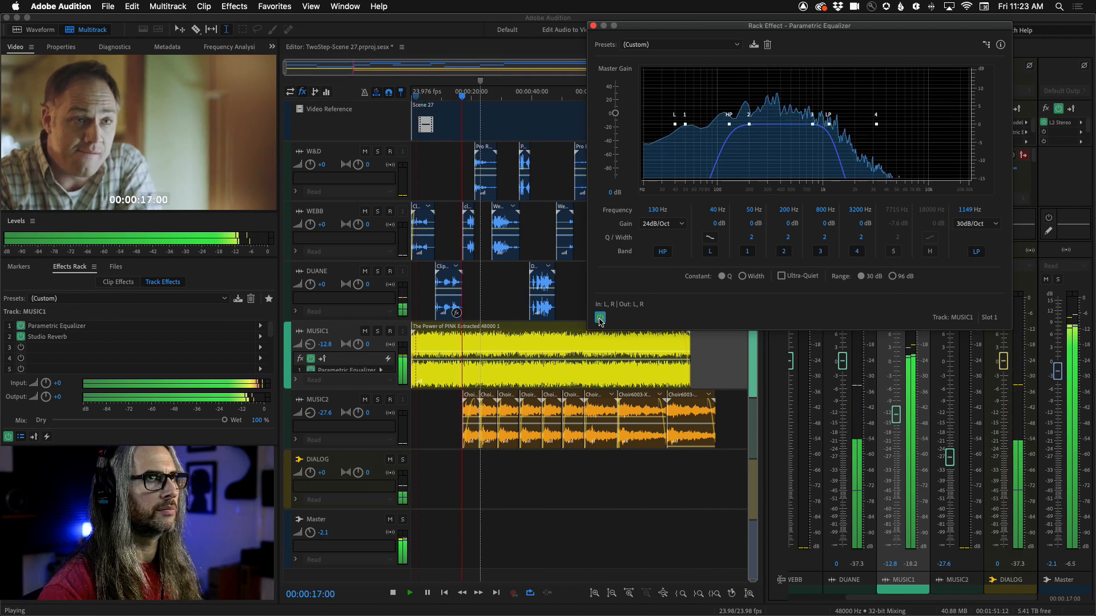
{"action": "key", "text": "space"}
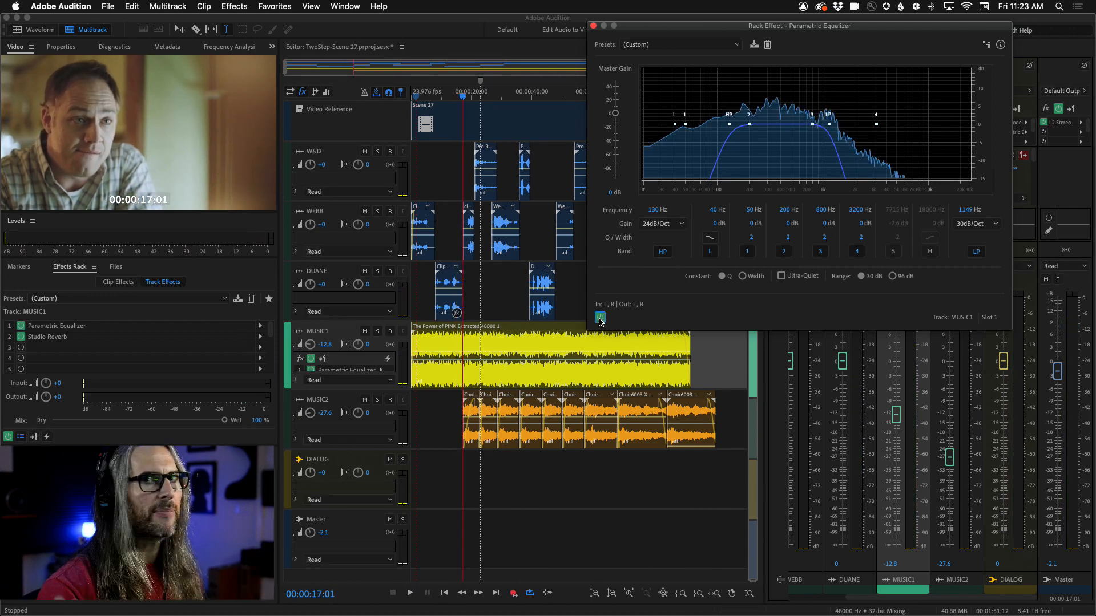
Step: Close the equalizer, solo the DIALOG track and open its Tube-modeled Compressor
{"action": "left_click", "coordinate": [593, 26]}
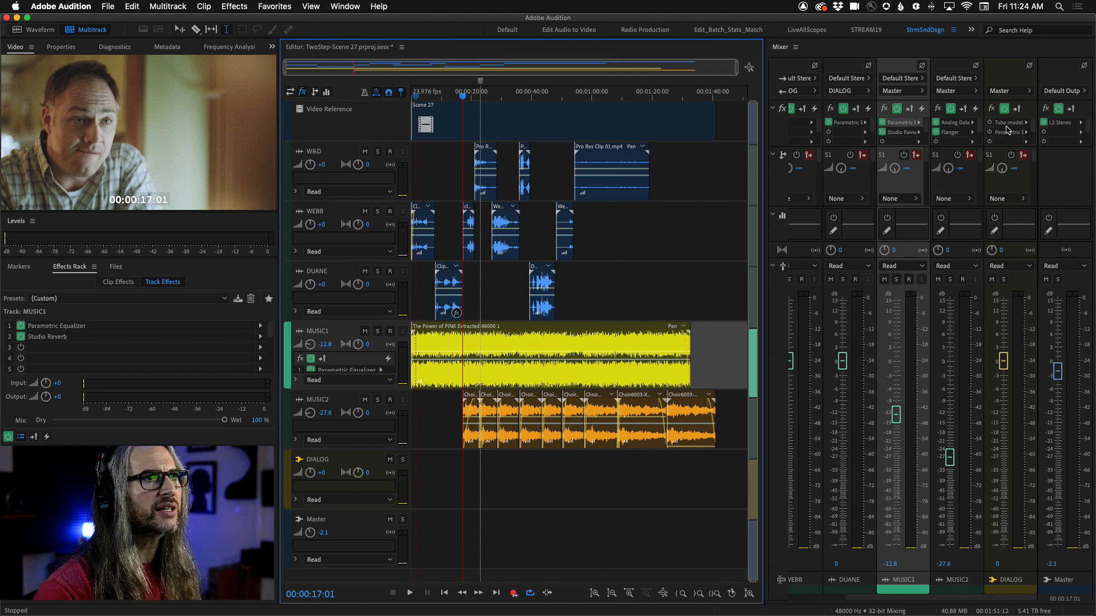
{"action": "left_click", "coordinate": [1004, 280]}
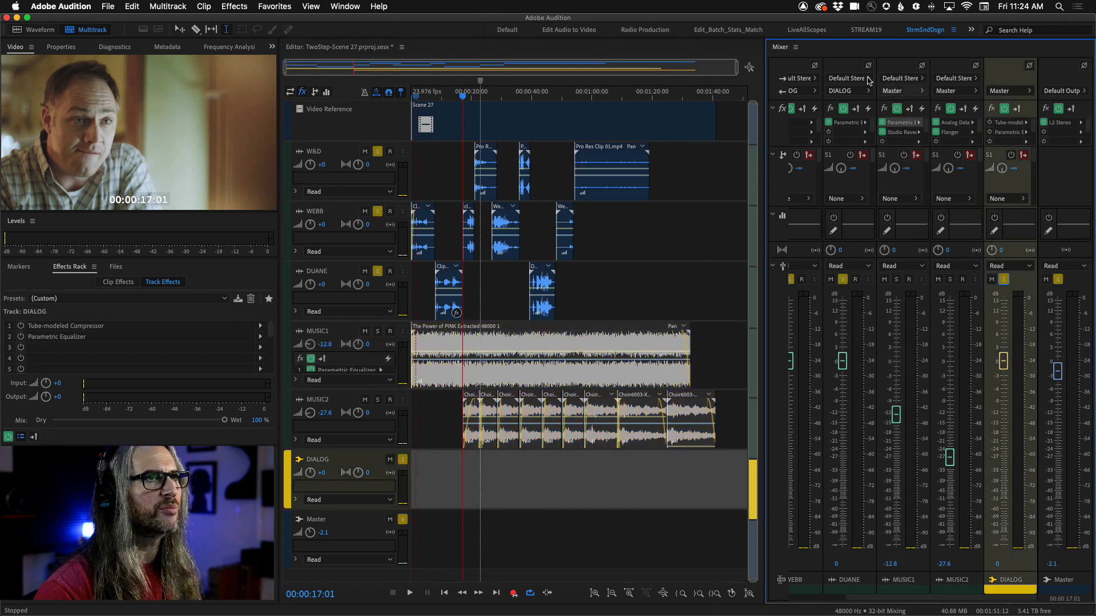
{"action": "double_click", "coordinate": [1010, 123]}
{"action": "left_click", "coordinate": [989, 122]}
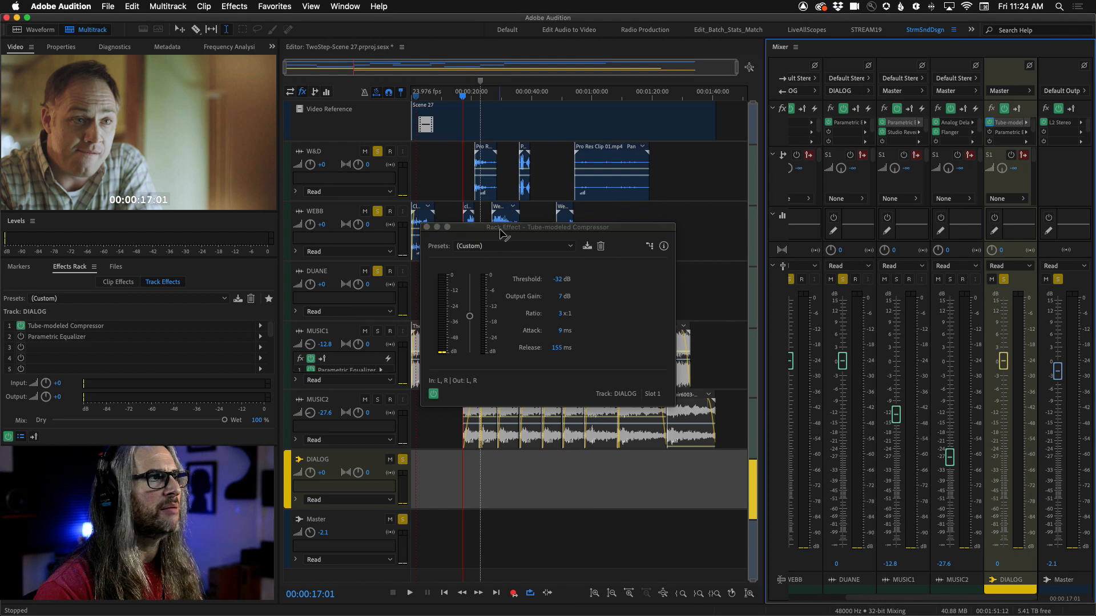
{"action": "left_click_drag", "start_coordinate": [525, 225], "coordinate": [580, 68]}
Step: Browse the compressor's preset list without choosing one, then play the dialog from the start
{"action": "left_click", "coordinate": [625, 88]}
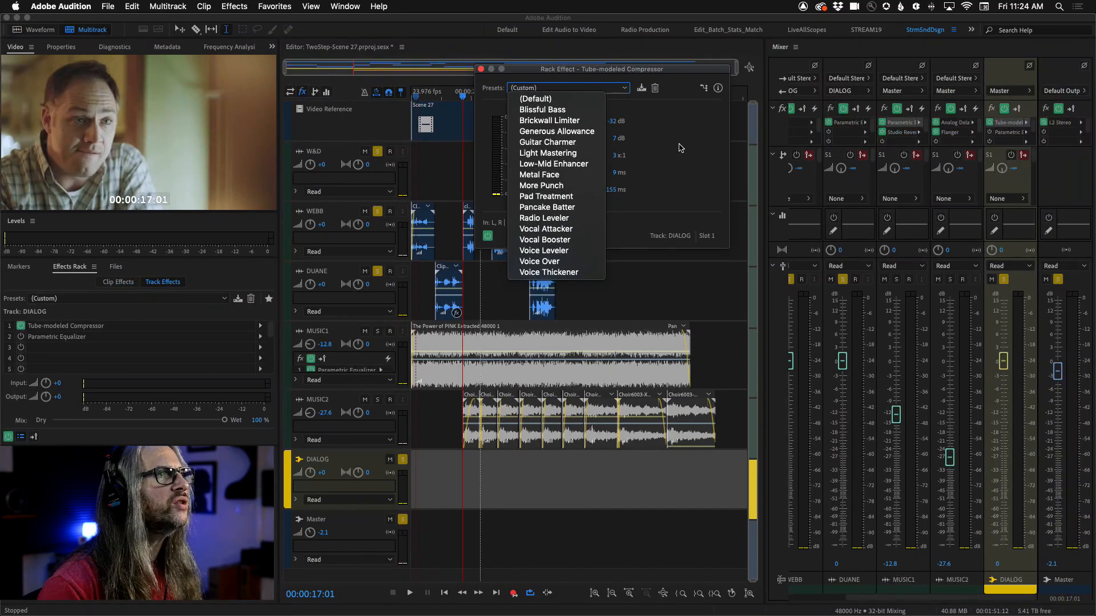
{"action": "left_click", "coordinate": [679, 148]}
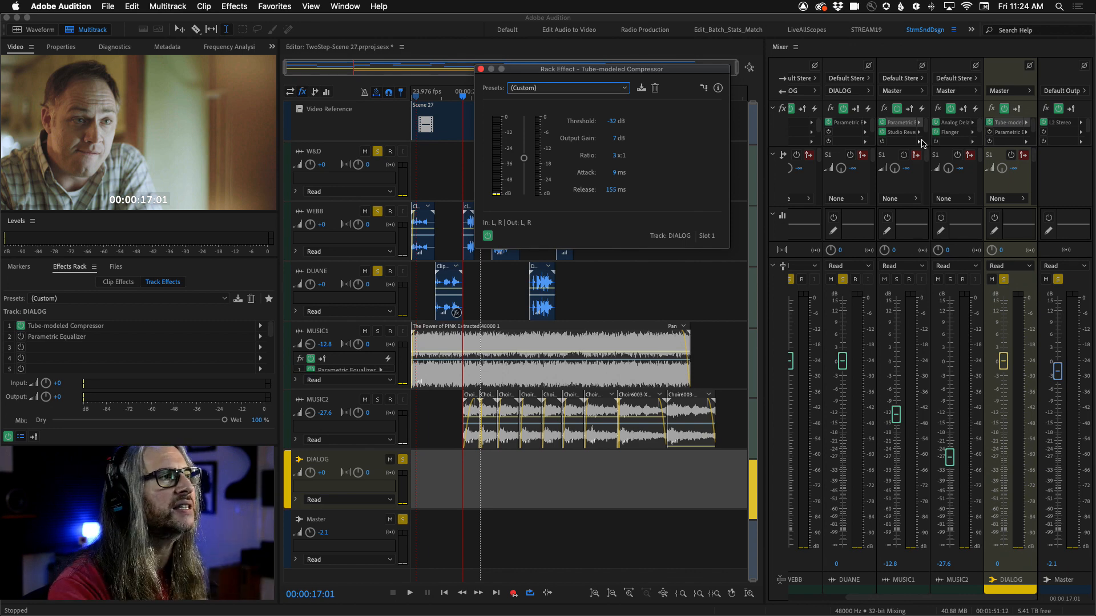
{"action": "left_click_drag", "start_coordinate": [587, 73], "coordinate": [635, 69]}
{"action": "left_click_drag", "start_coordinate": [459, 95], "coordinate": [417, 98]}
{"action": "key", "text": "space"}
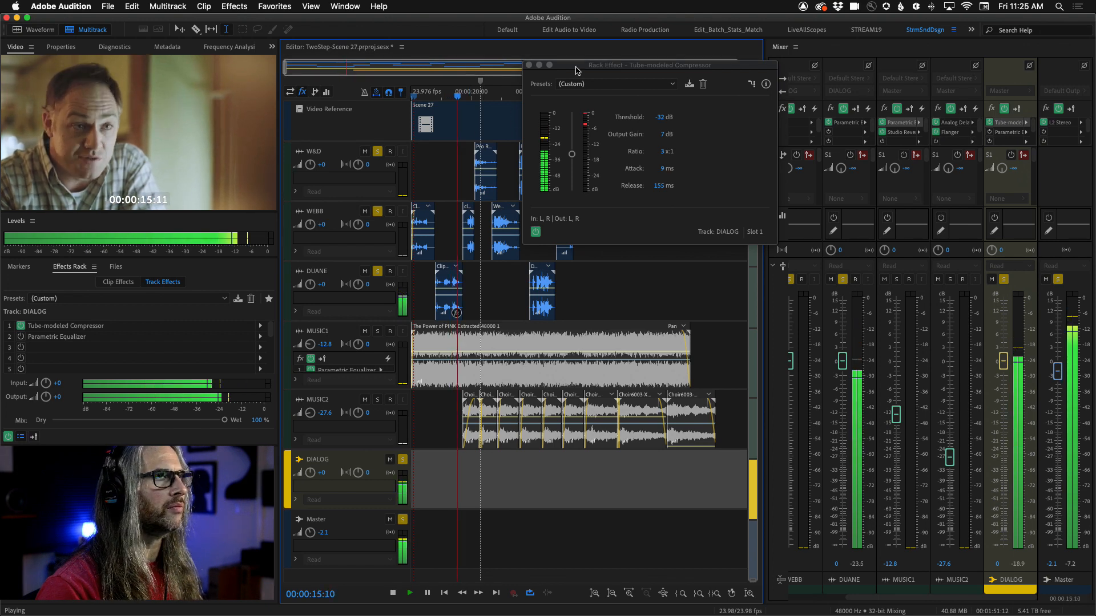
{"action": "key", "text": "space"}
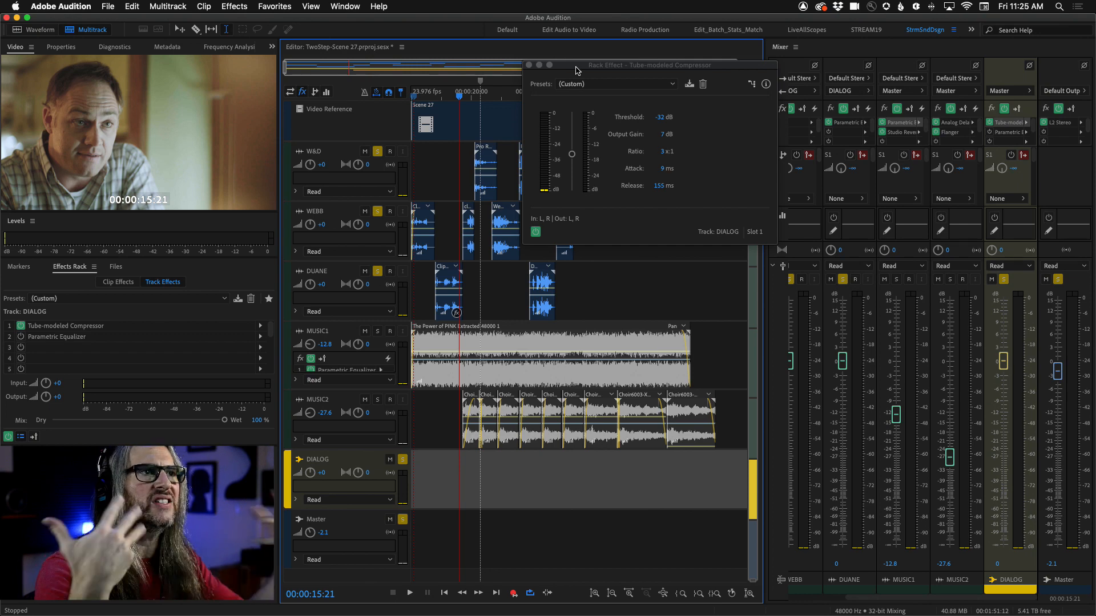
Step: Open the DIALOG track's Parametric Equalizer
{"action": "left_click", "coordinate": [991, 131]}
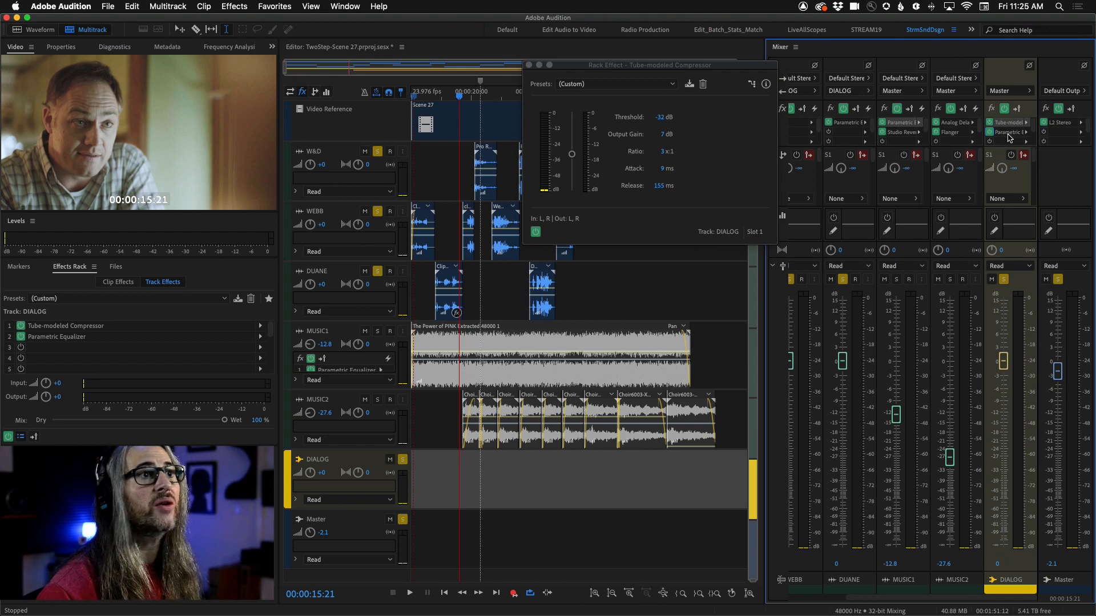
{"action": "double_click", "coordinate": [1008, 133]}
{"action": "left_click_drag", "start_coordinate": [508, 167], "coordinate": [660, 44]}
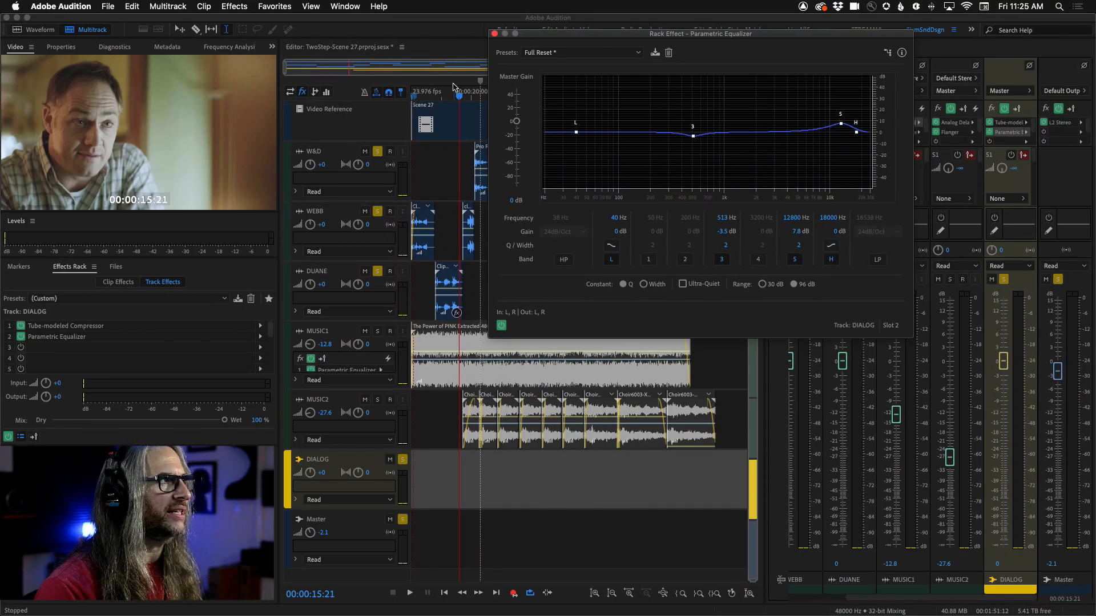
Step: Play the dialog from the start while bypassing and re-enabling the equalizer, then solo the Master to hear the full mix
{"action": "left_click_drag", "start_coordinate": [461, 99], "coordinate": [407, 96]}
{"action": "left_click", "coordinate": [500, 325]}
{"action": "key", "text": "space"}
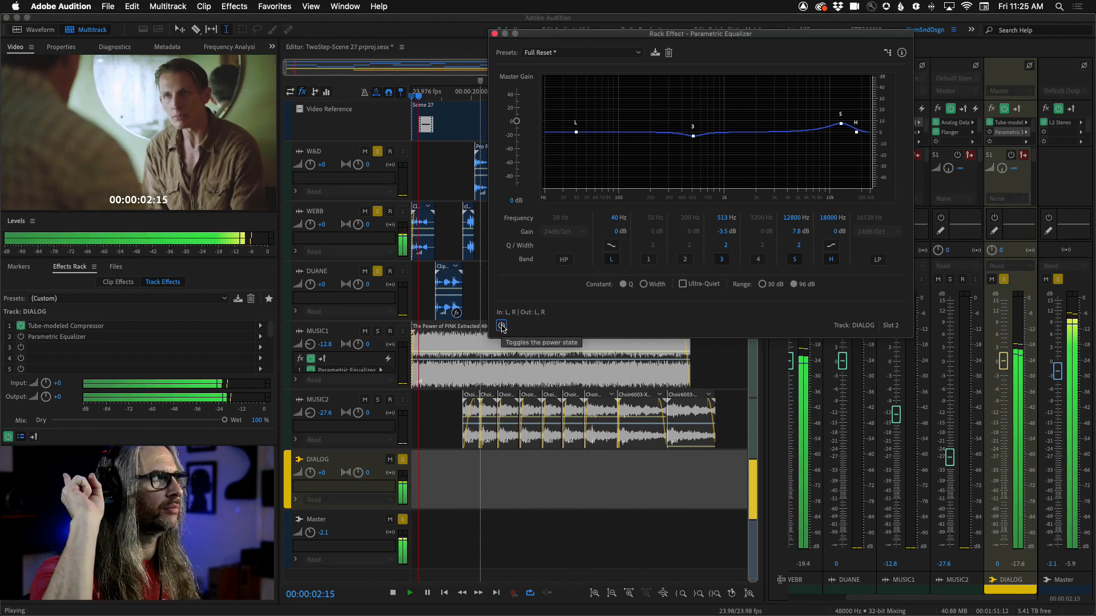
{"action": "left_click", "coordinate": [501, 326]}
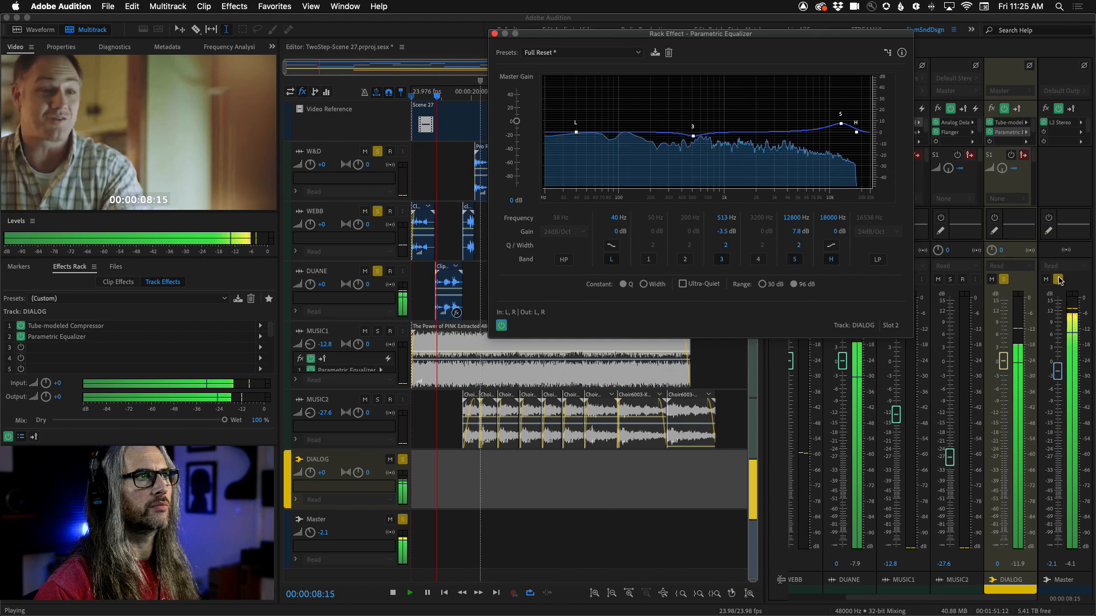
{"action": "left_click", "coordinate": [501, 326]}
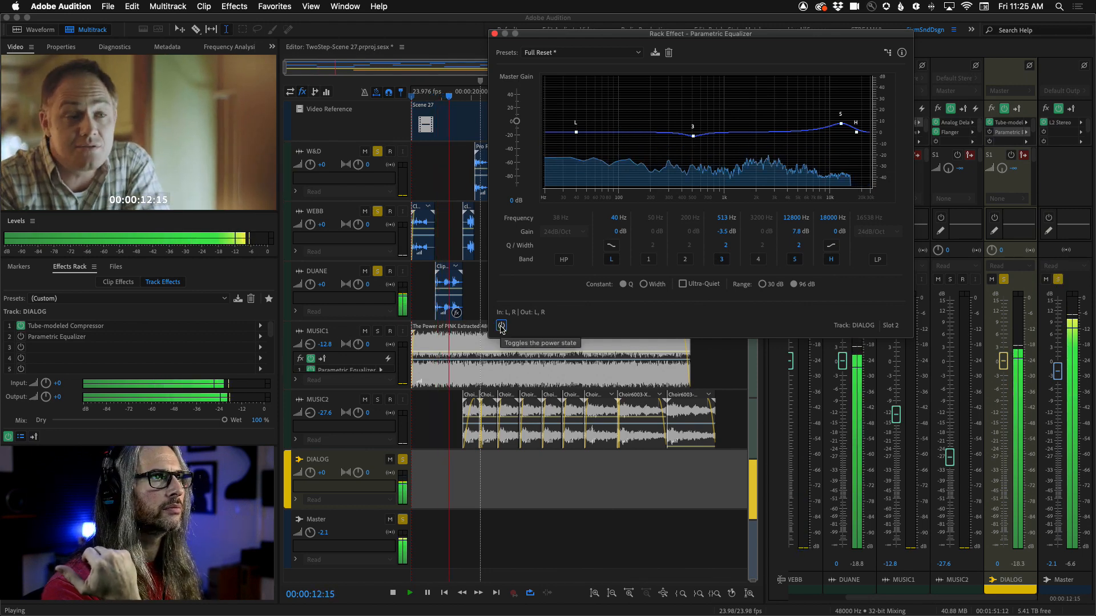
{"action": "left_click", "coordinate": [501, 325]}
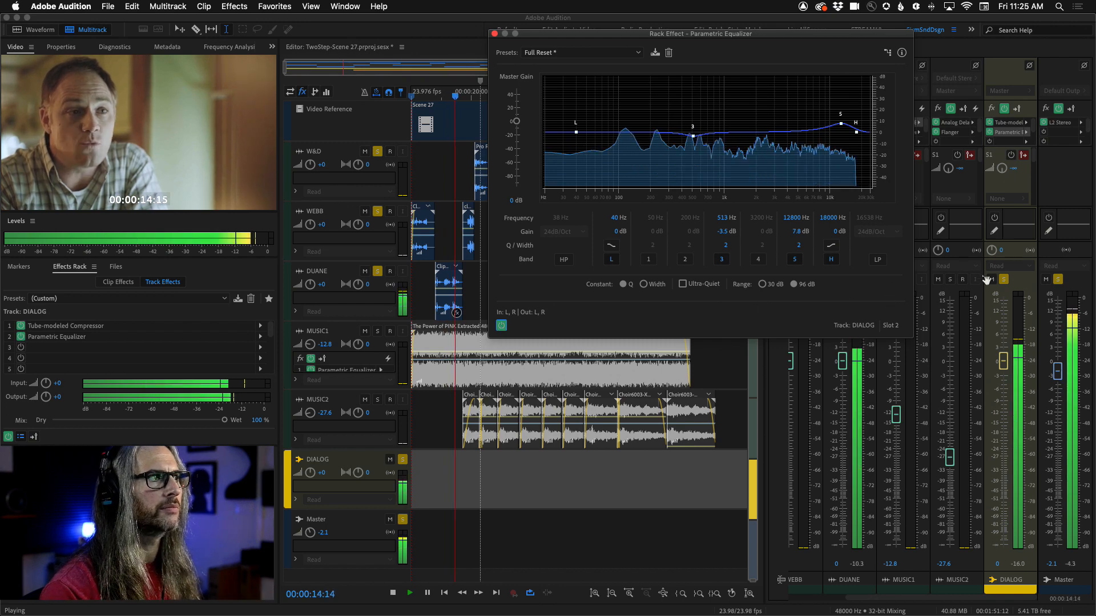
{"action": "left_click", "coordinate": [1059, 279]}
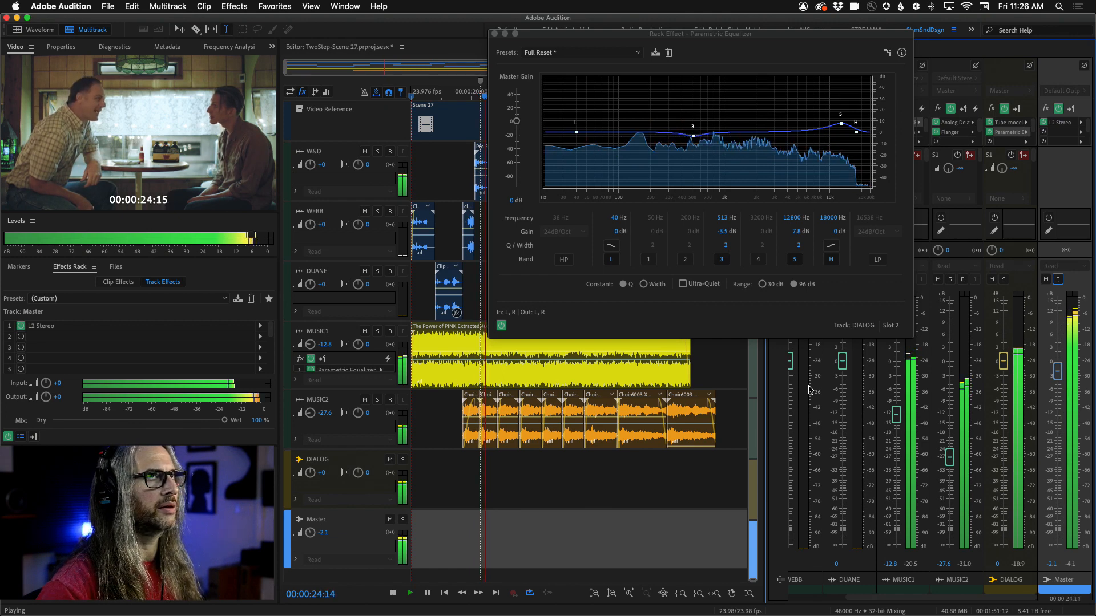
{"action": "key", "text": "space"}
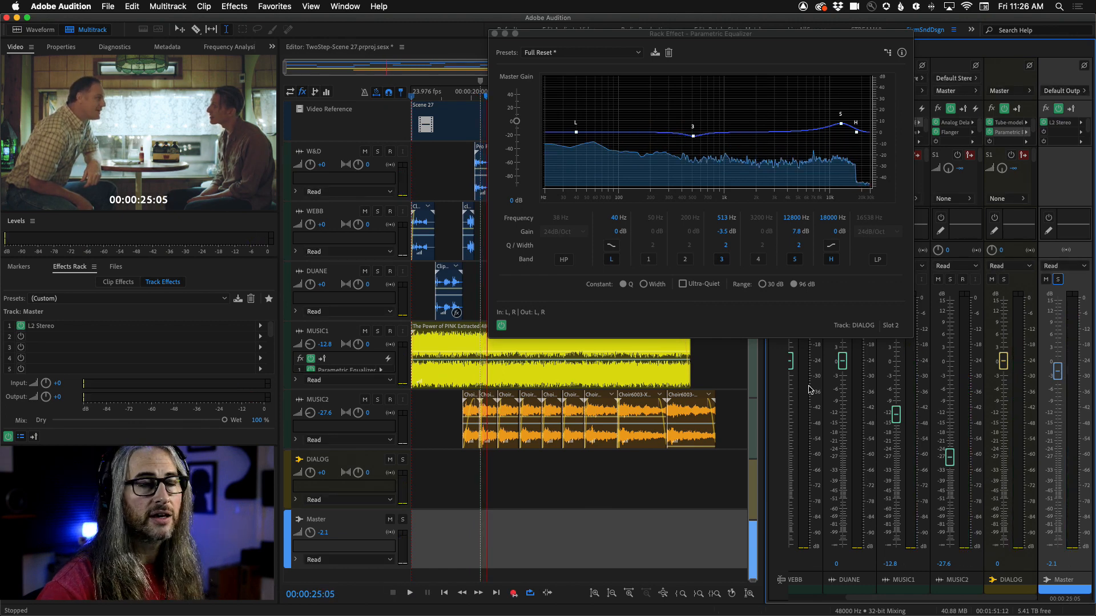